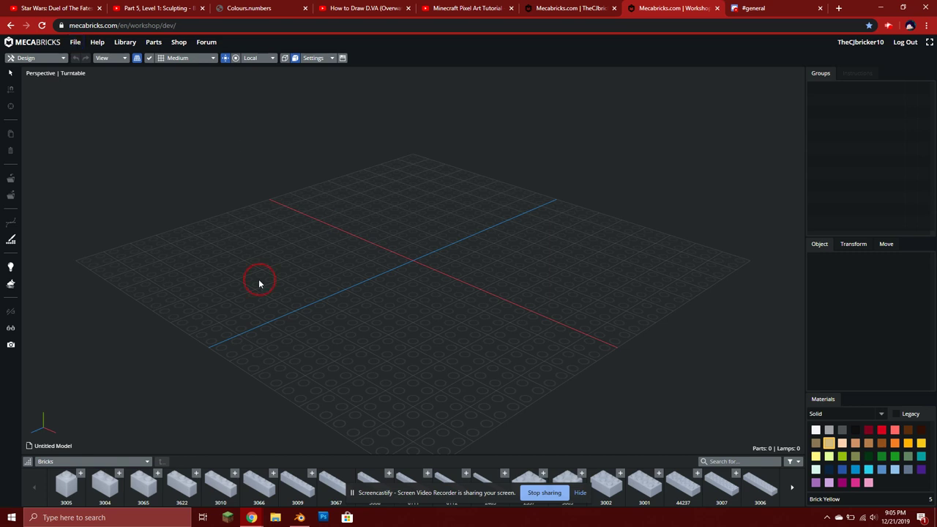
left_click_drag(282, 281, 328, 239)
left_click(76, 42)
left_click(77, 44)
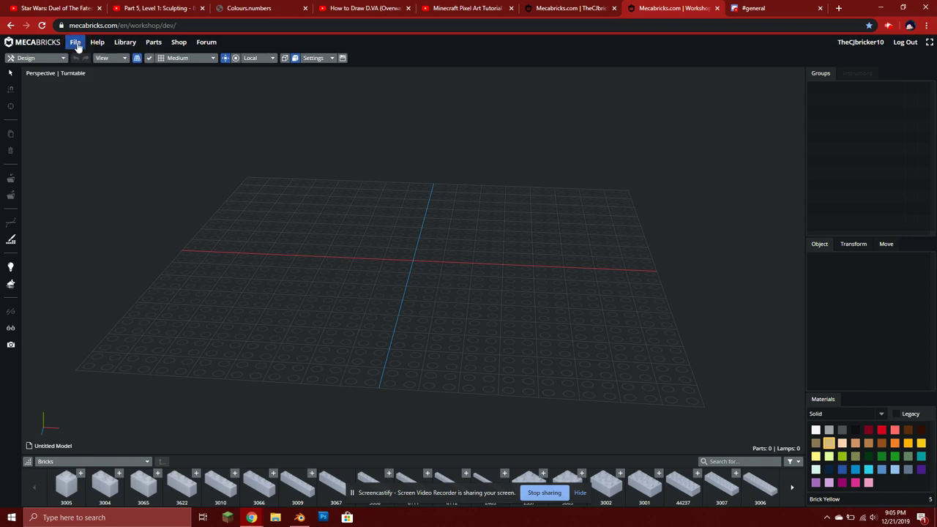
left_click(76, 42)
left_click(91, 72)
left_click(502, 153)
left_click(75, 42)
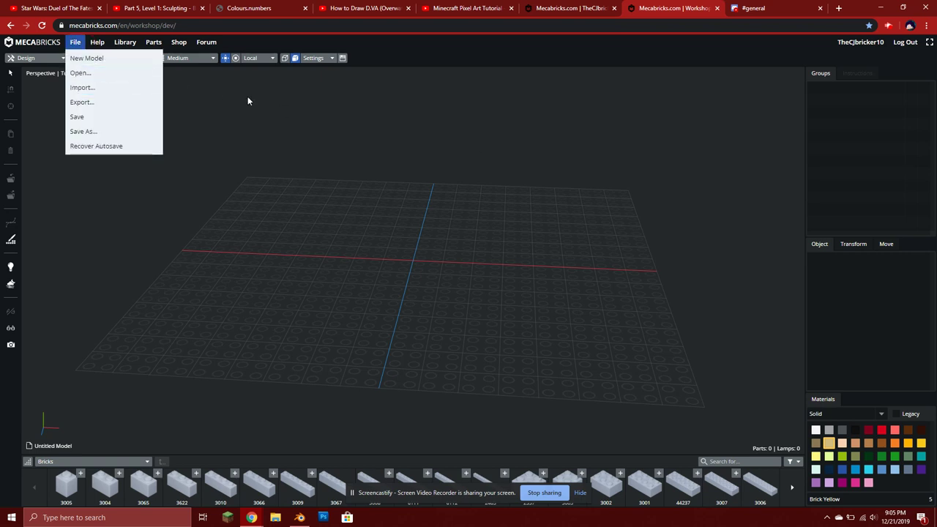
left_click(247, 96)
left_click(76, 44)
left_click(188, 27)
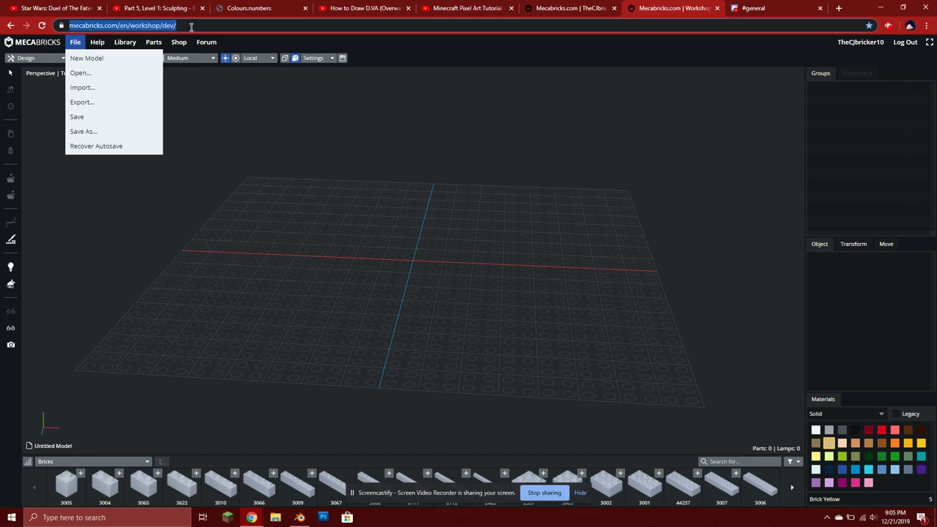
left_click(198, 92)
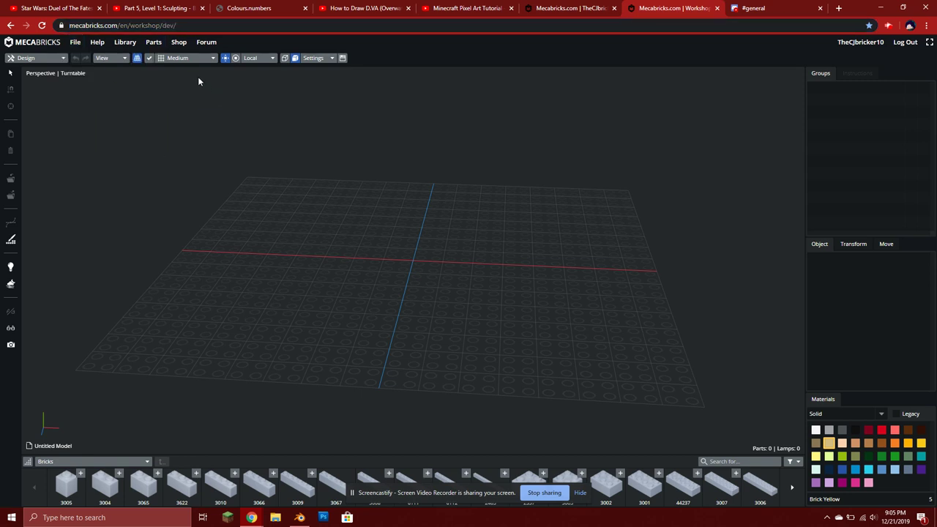
left_click_drag(70, 24, 199, 25)
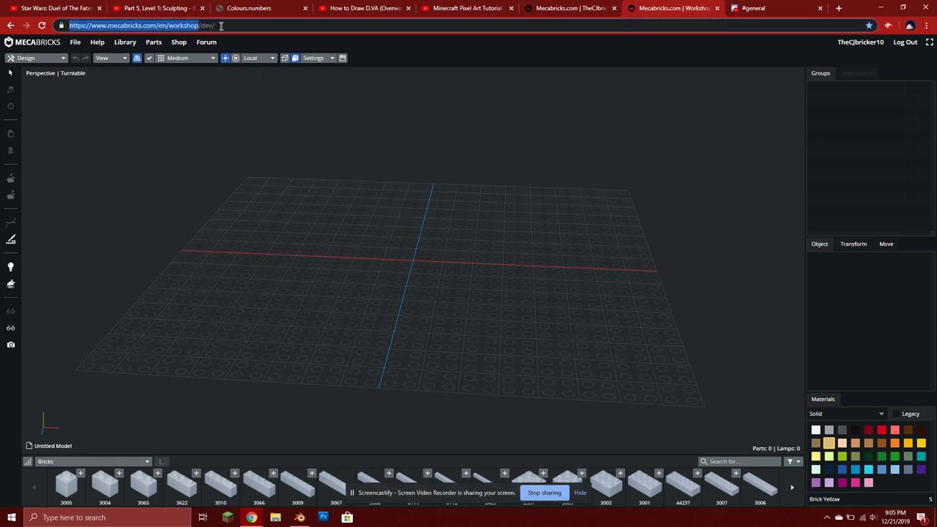
- Open the Red Death (Dark Knights: Metal) Custom Minifigure from the DC Comics folder inside Custom Minifigs!
left_click(75, 42)
left_click(94, 72)
left_click(557, 156)
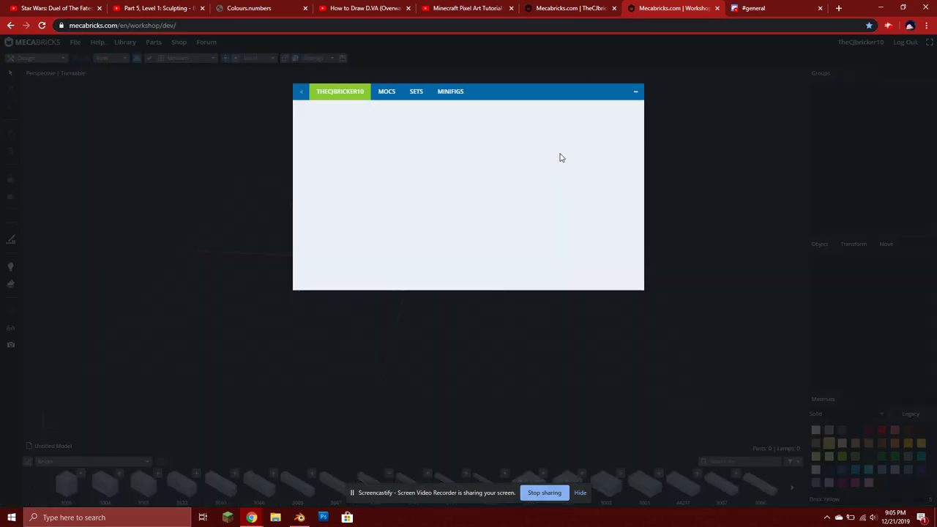
left_click(511, 159)
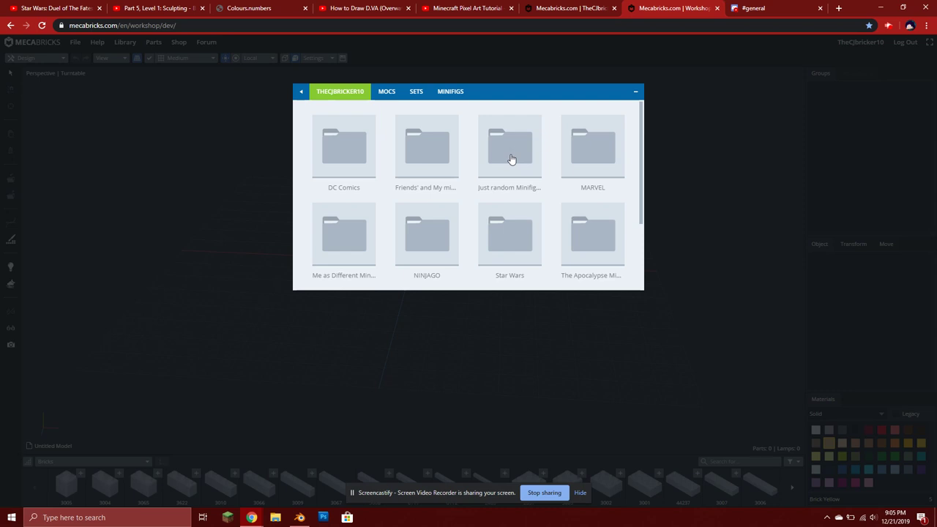
left_click(366, 226)
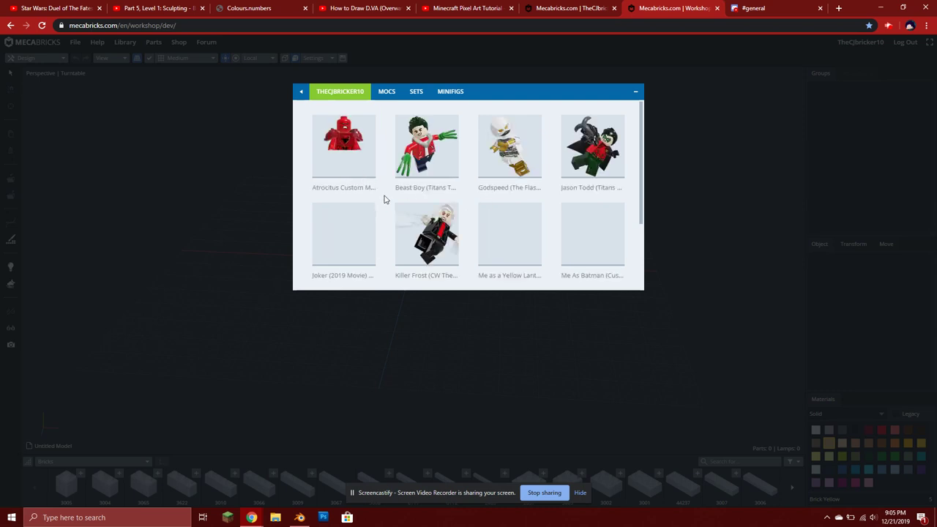
scroll(385, 199, "down", 3)
scroll(384, 198, "up", 3)
scroll(365, 219, "down", 2)
left_click(353, 236)
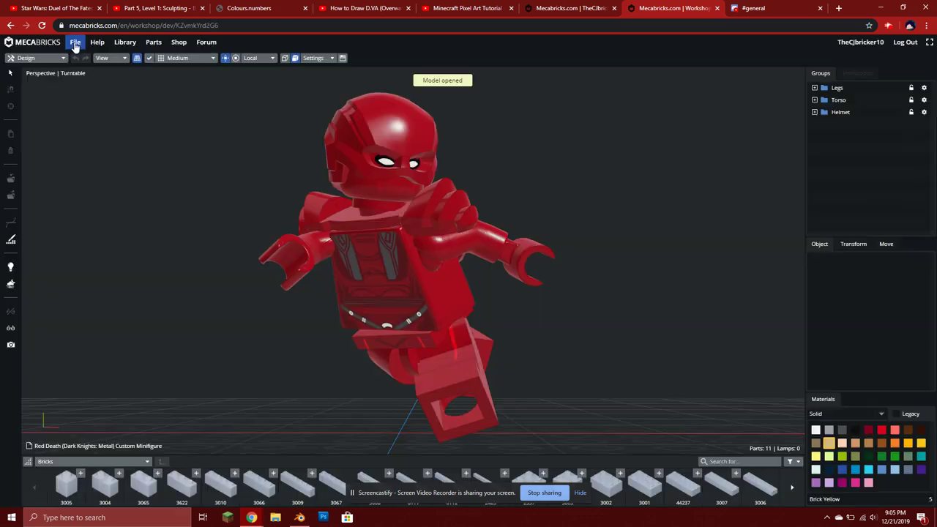
- Open the model The Red Eyed Pain (Me as a Red Lantern, basically) from the DC Comics folder inside Custom Minifigs!
left_click(74, 41)
left_click(86, 72)
left_click(537, 152)
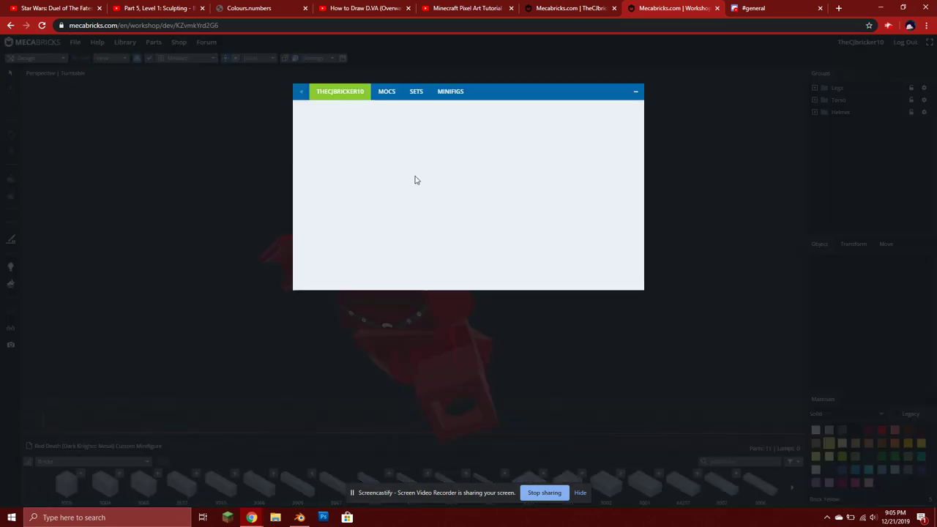
left_click(514, 161)
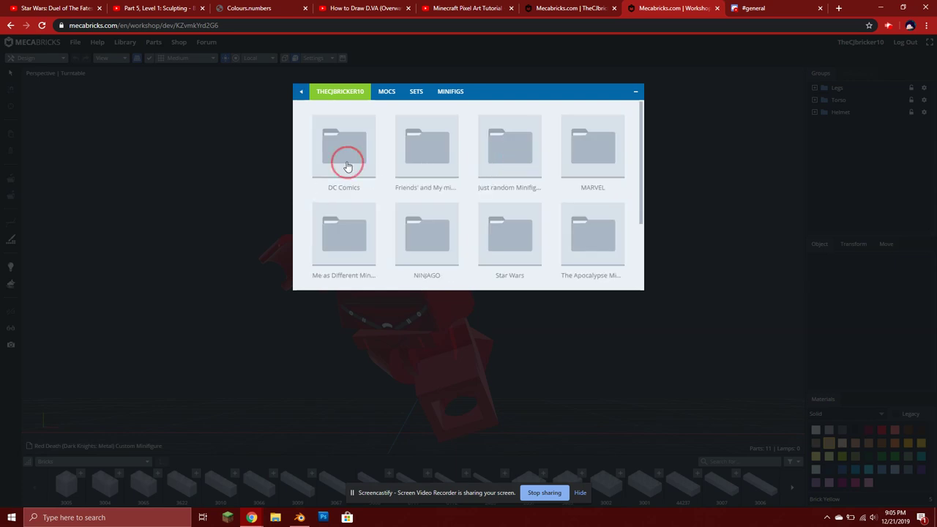
left_click(333, 166)
scroll(351, 170, "down", 4)
left_click(356, 227)
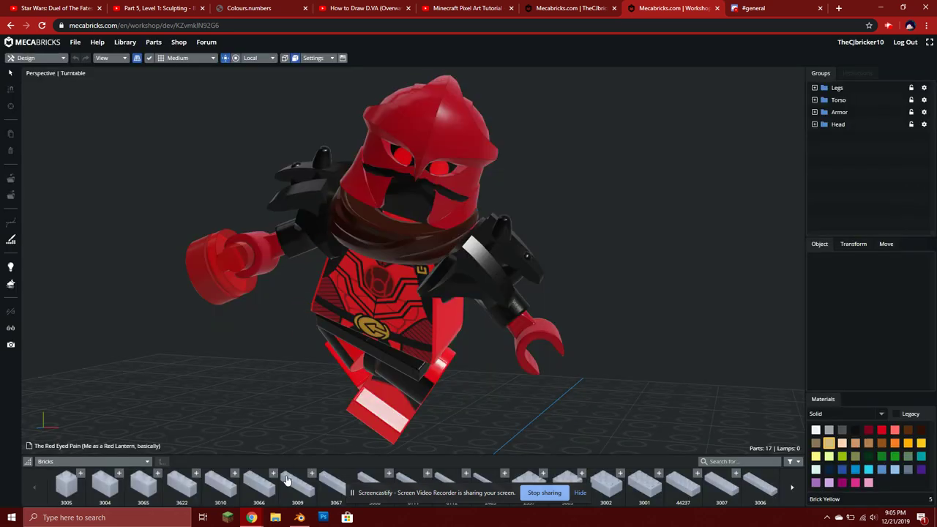
- Examine the Red Lantern minifigure in Blender, and compare it with the same model back in the Mecabricks workshop
left_click(300, 517)
middle_click_drag(540, 301, 483, 313)
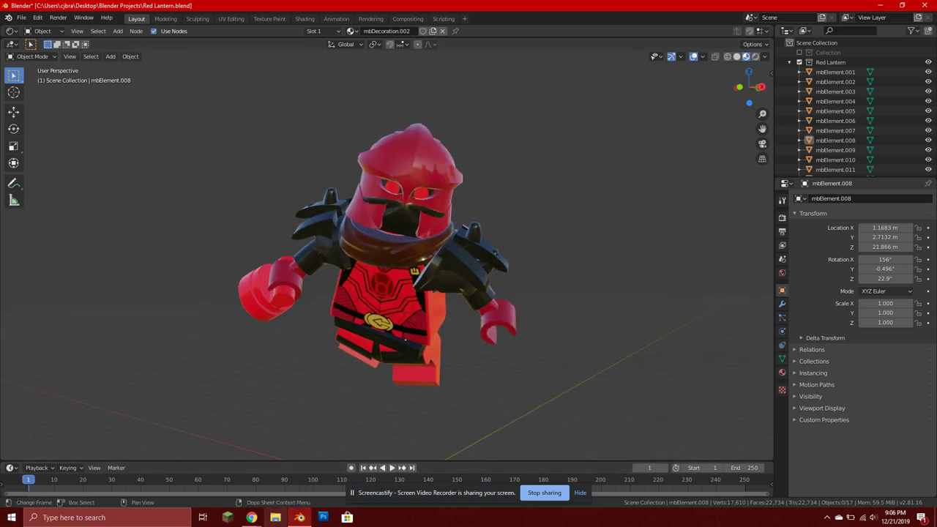
mouse_move(251, 517)
left_click(213, 477)
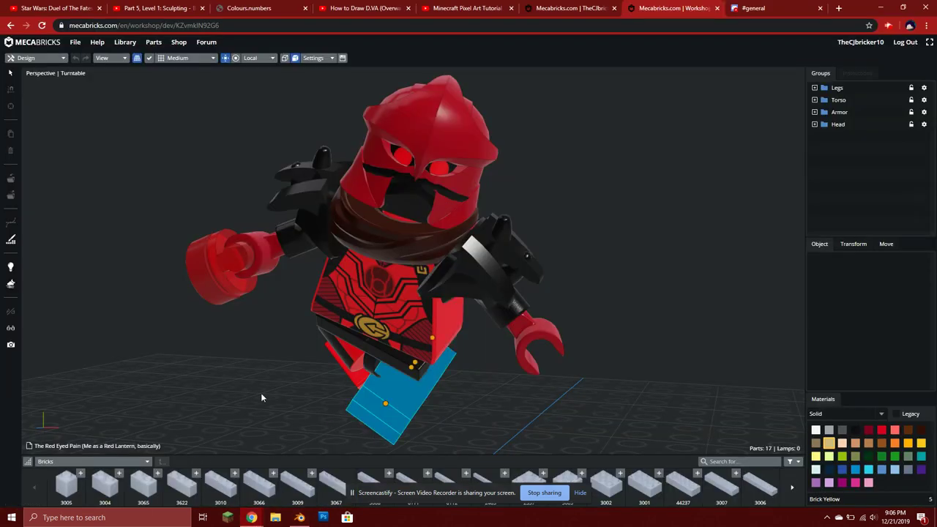
scroll(335, 375, "up", 3)
right_click_drag(383, 376, 661, 311)
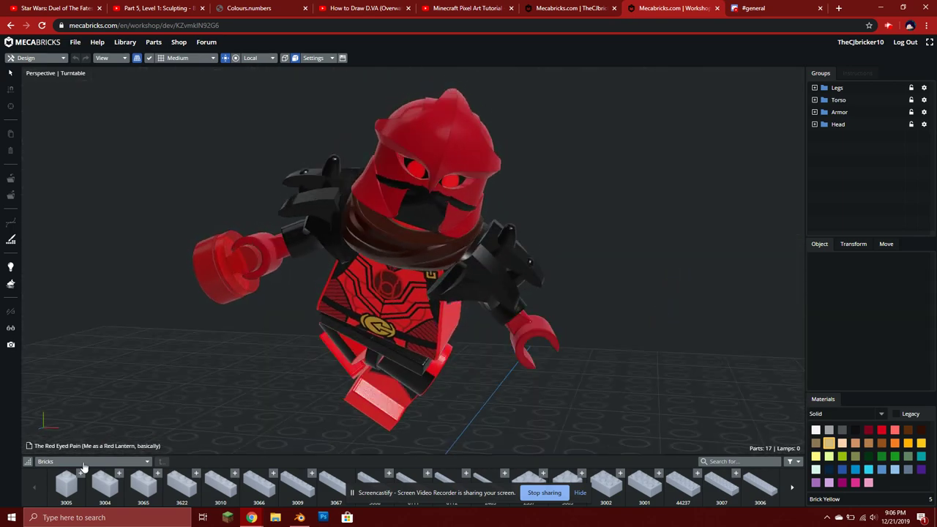
- Show the Custom Parts category and look through its Rescue, Renegade and Red Lantern part folders
left_click(84, 461)
left_click(91, 450)
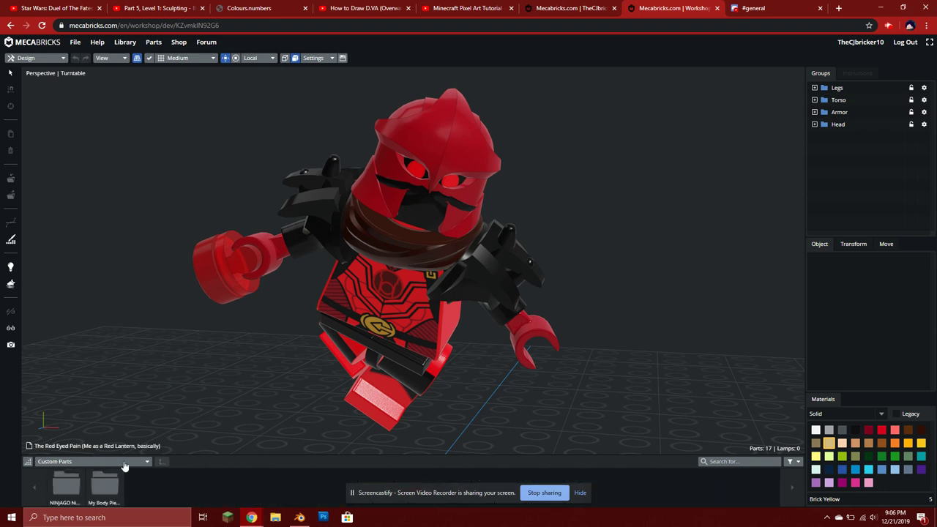
left_click(72, 489)
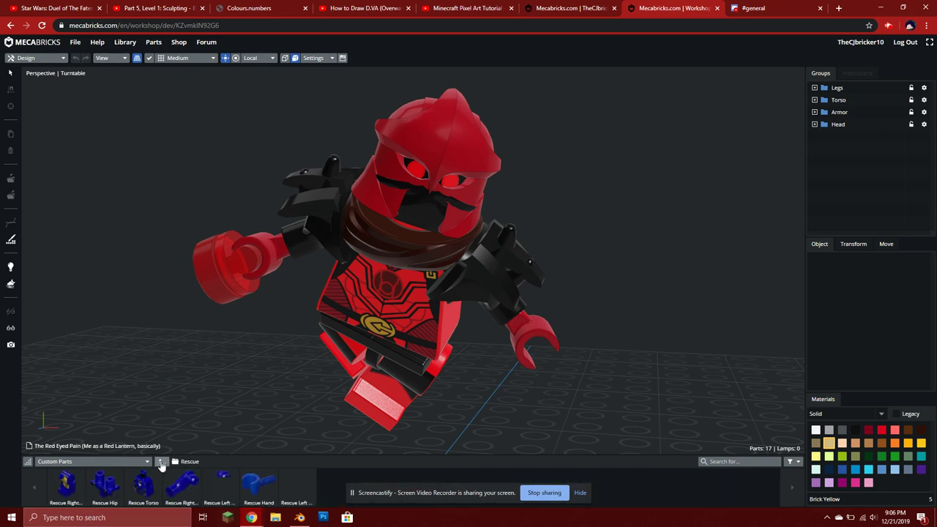
left_click(163, 461)
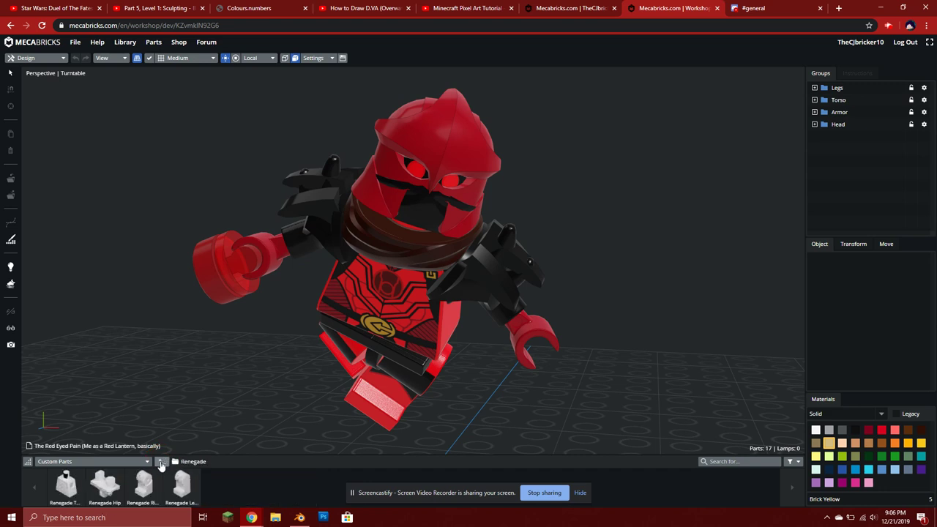
left_click(162, 461)
left_click(154, 479)
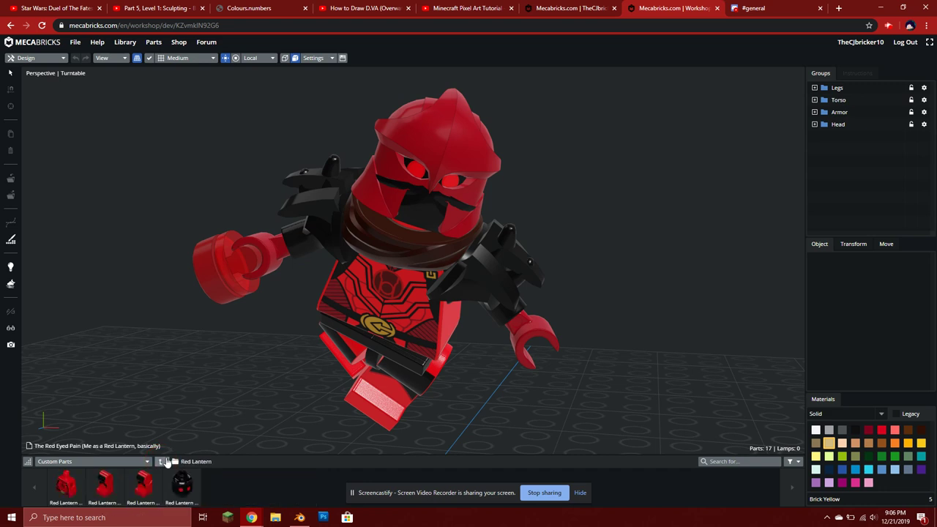
- Return to the top level of the custom parts and look through the NINJAGO hood parts
left_click(162, 461)
left_click(162, 461)
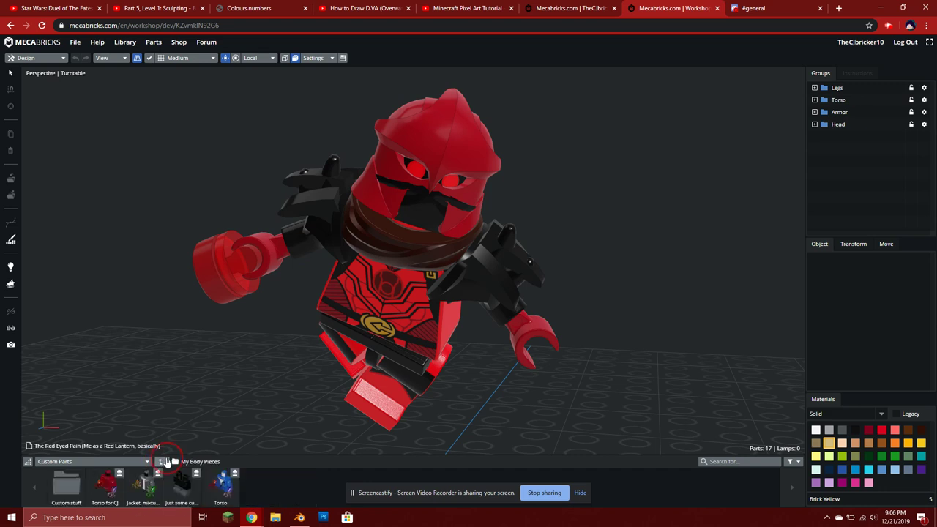
left_click(167, 461)
left_click(59, 487)
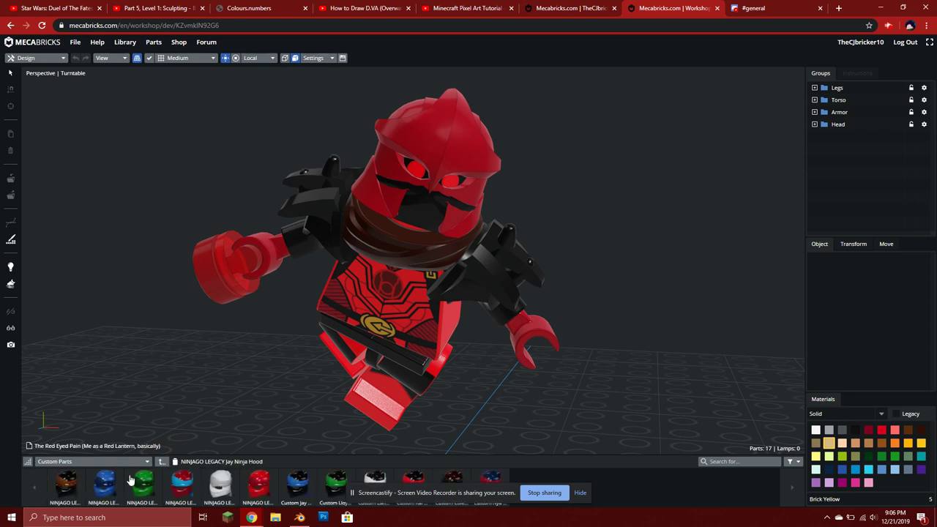
left_click(162, 462)
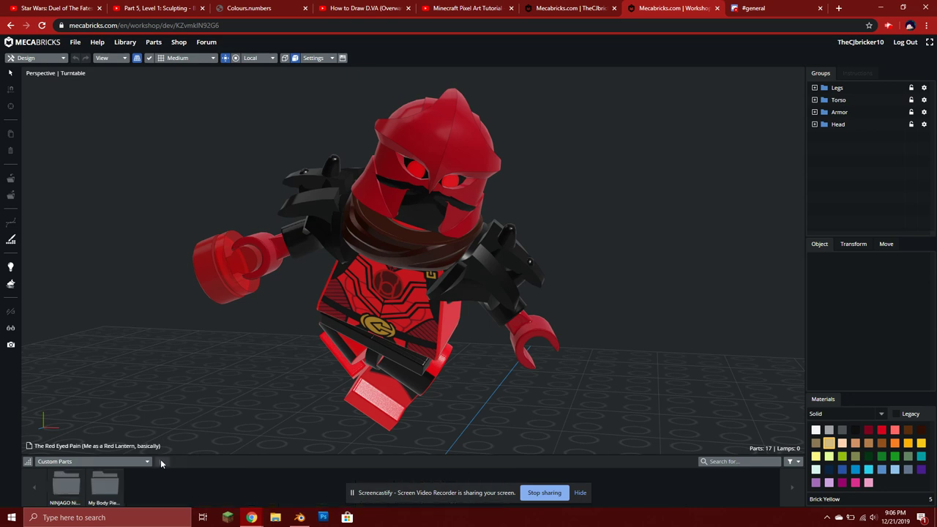
left_click(585, 494)
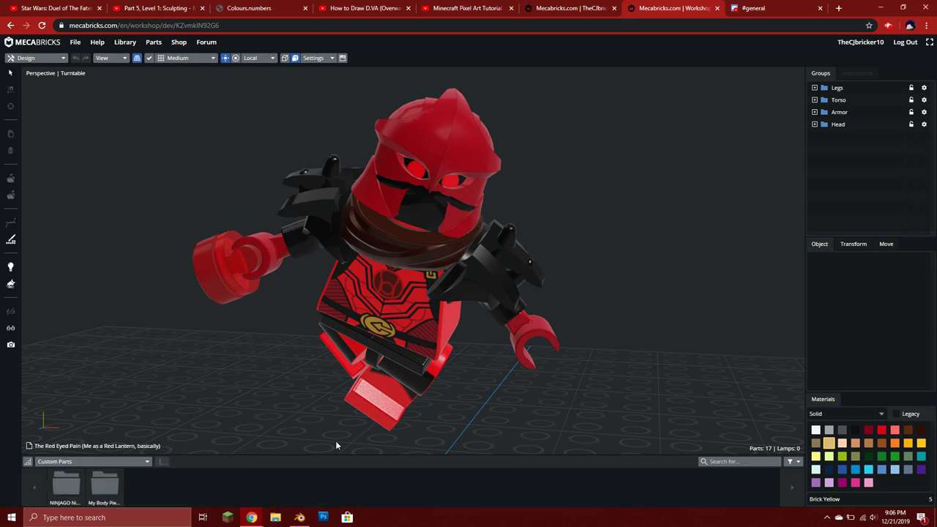
left_click(146, 462)
scroll(119, 408, "up", 8)
left_click(179, 329)
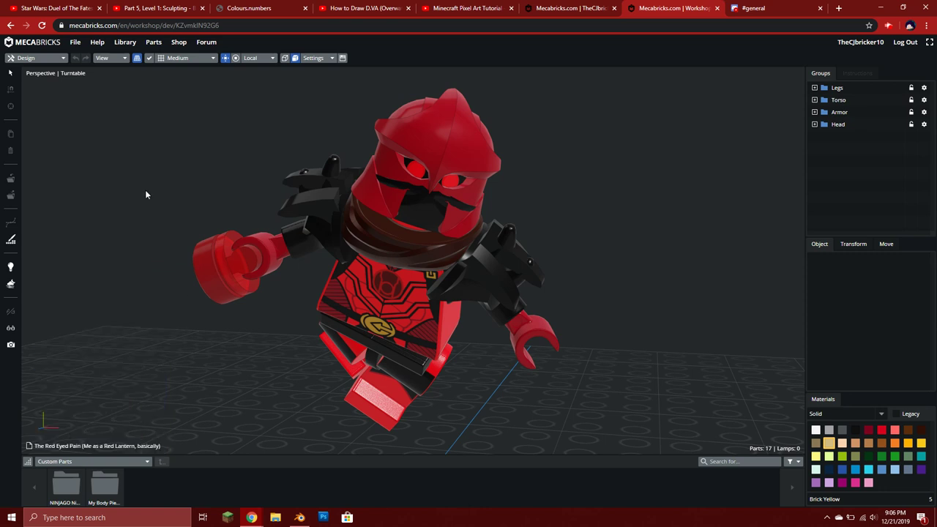
- Bring up the saved models for opening and look through the account's model folders
left_click(75, 42)
left_click(80, 73)
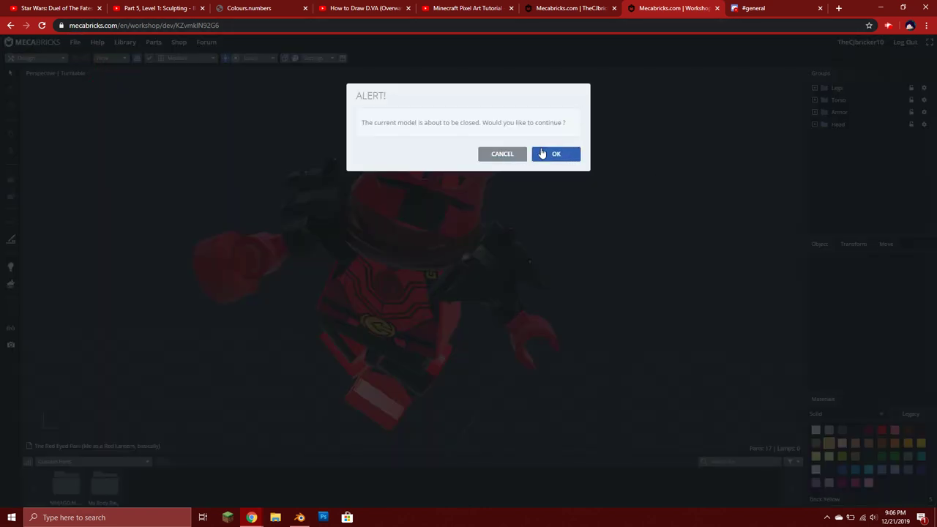
left_click(541, 154)
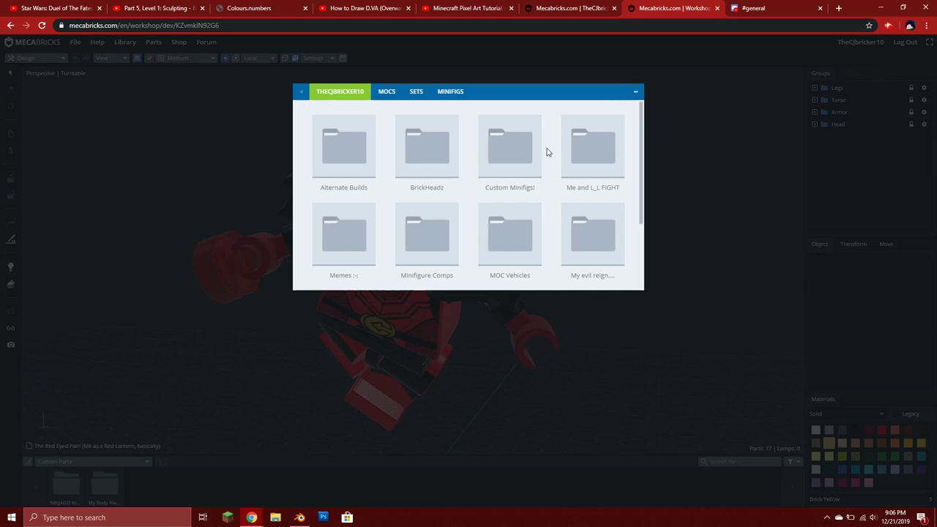
scroll(547, 166, "down", 2)
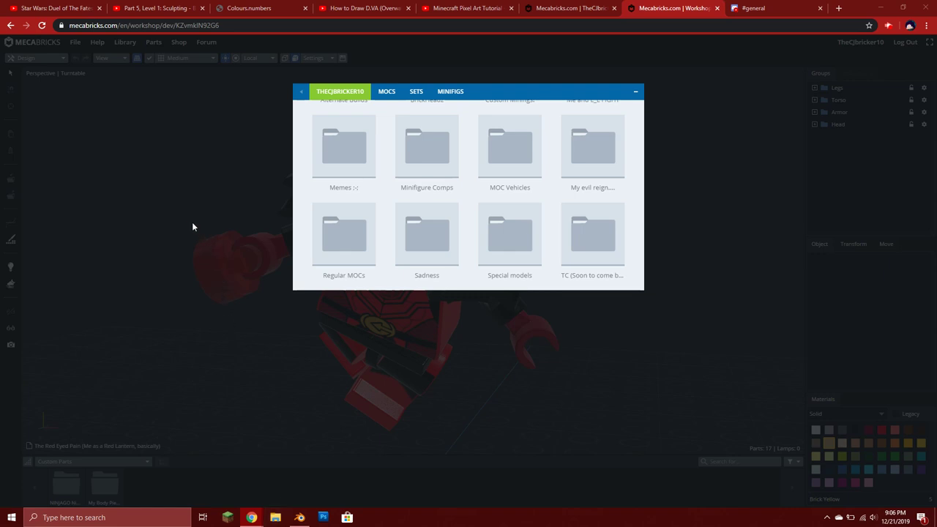
- Switch to File Explorer and examine the contents of the Green Lantern folder in Downloads
left_click(174, 177)
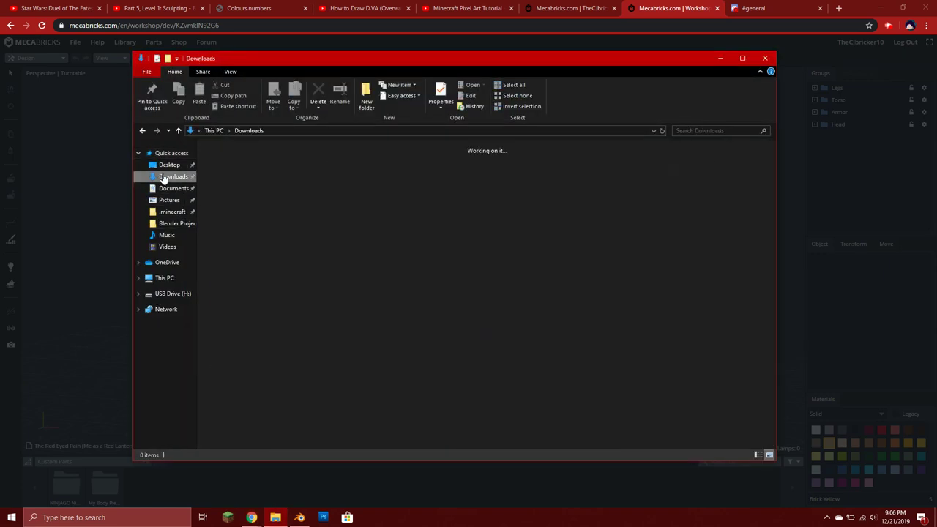
scroll(296, 225, "down", 1)
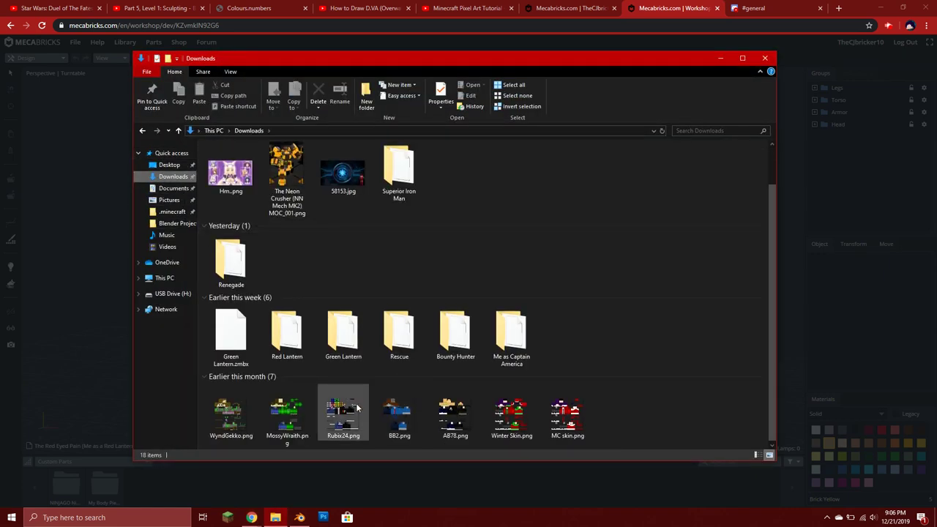
double_click(343, 333)
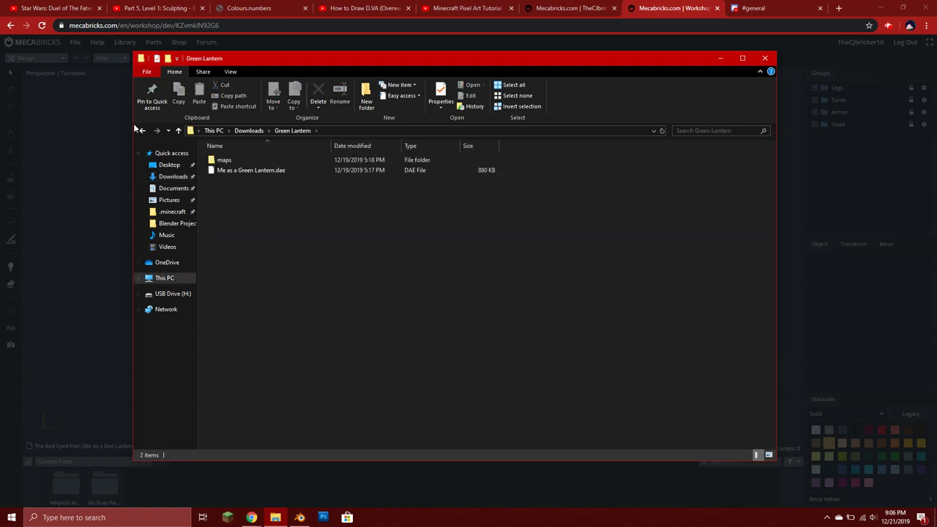
left_click(142, 131)
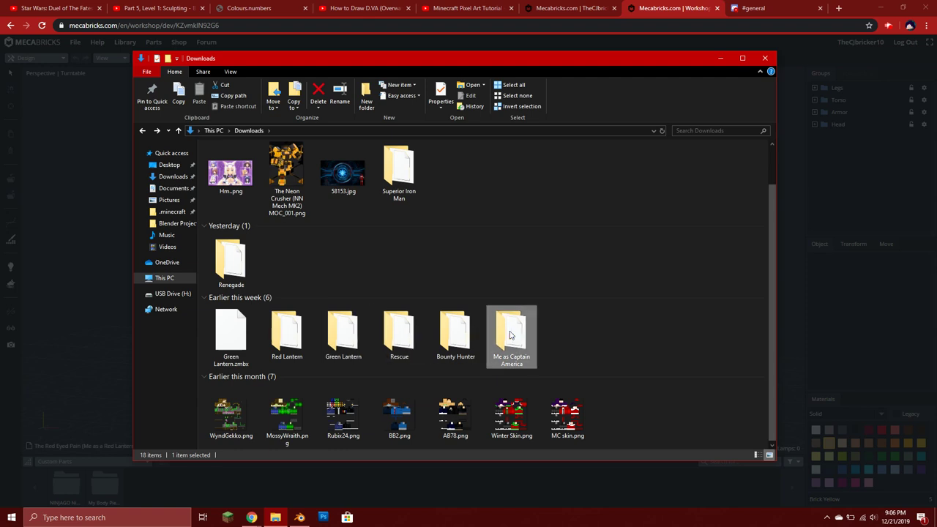
- Examine the diffuse map images of the Me as Captain America export, and return to the open model in Mecabricks
double_click(512, 337)
double_click(270, 158)
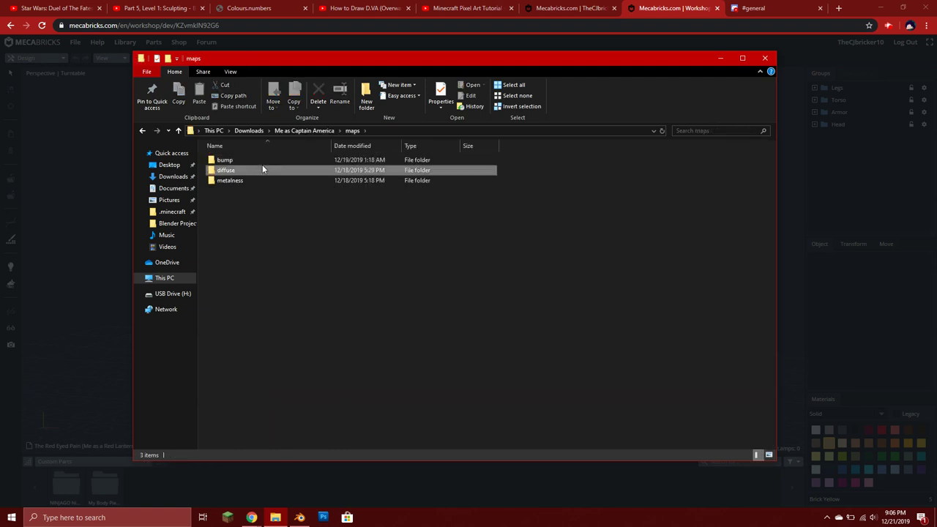
double_click(262, 167)
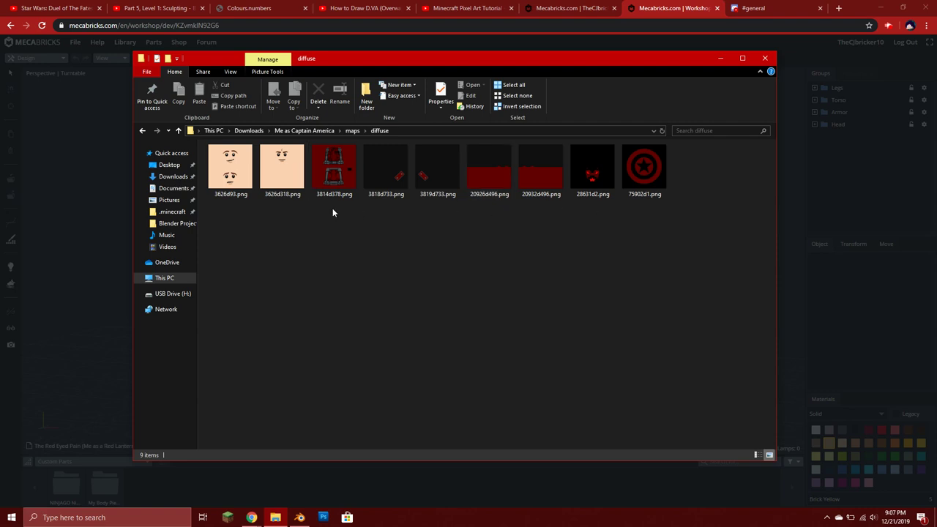
left_click(720, 58)
left_click(636, 91)
- Load the regular workshop at mecabricks.com/en/workshop in place of the dev workshop, leaving the open model without saving
left_click(74, 41)
left_click(246, 27)
double_click(246, 26)
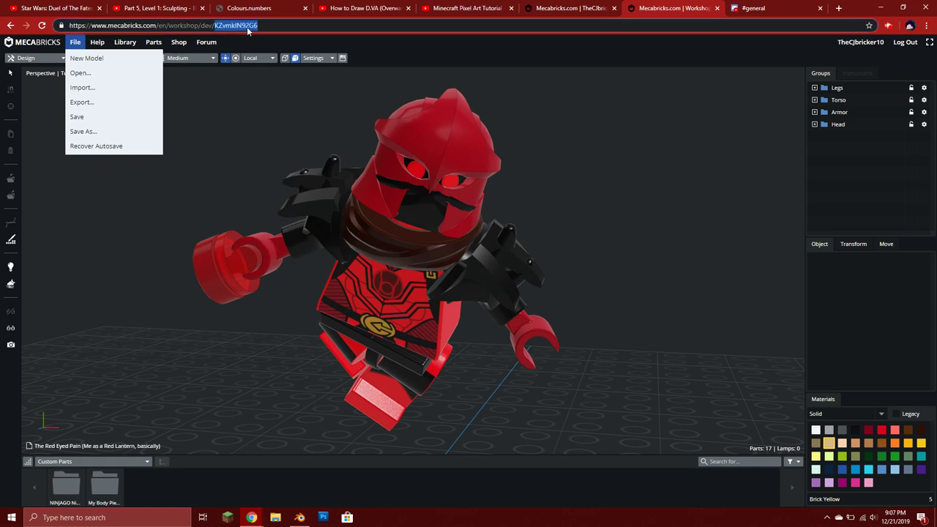
key("BackSpace")
key("BackSpace")
key("BackSpace")
key("BackSpace")
key("BackSpace")
key("Return")
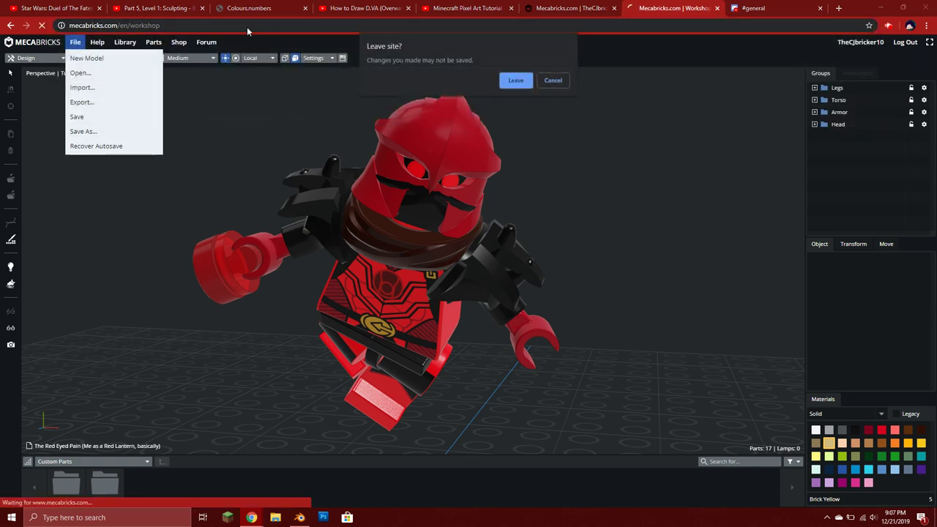
left_click(516, 80)
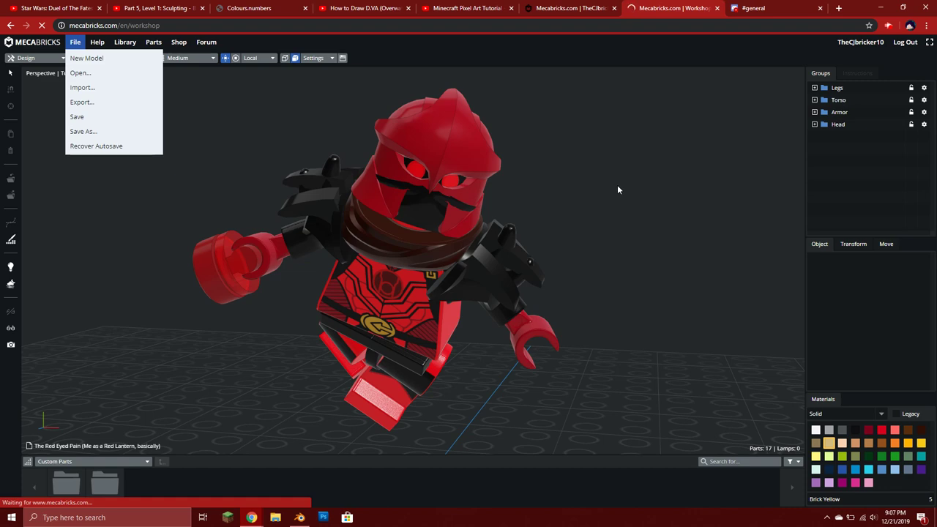
- Look through the published models on the account's profile page and return to the workshop
left_click(578, 8)
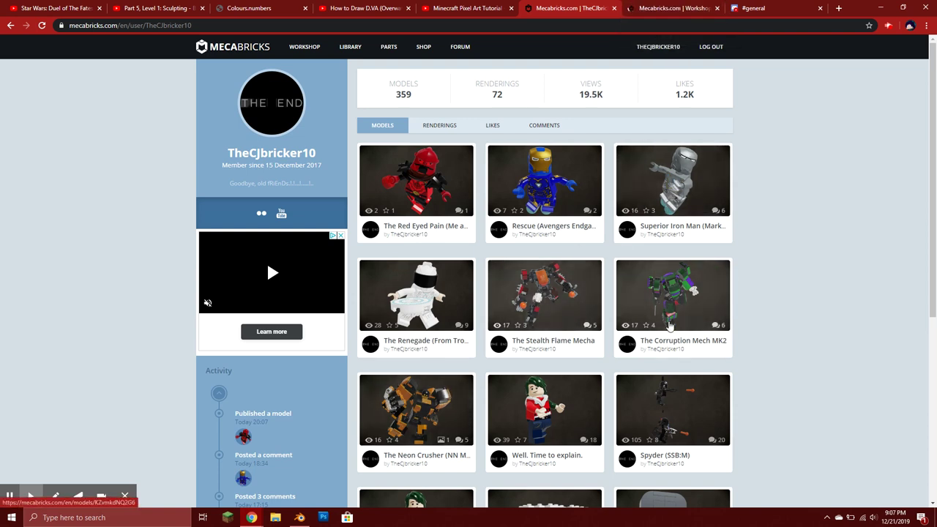
scroll(626, 246, "down", 3)
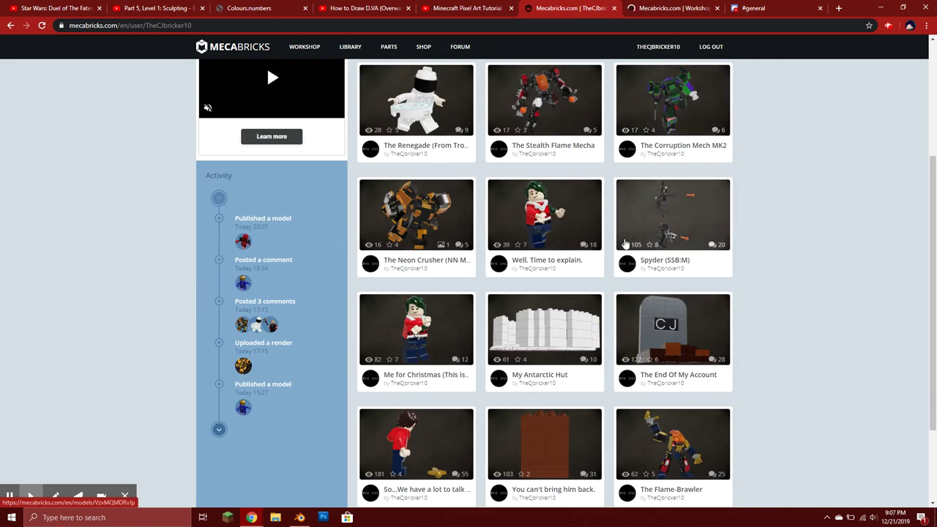
scroll(625, 244, "up", 3)
left_click(666, 7)
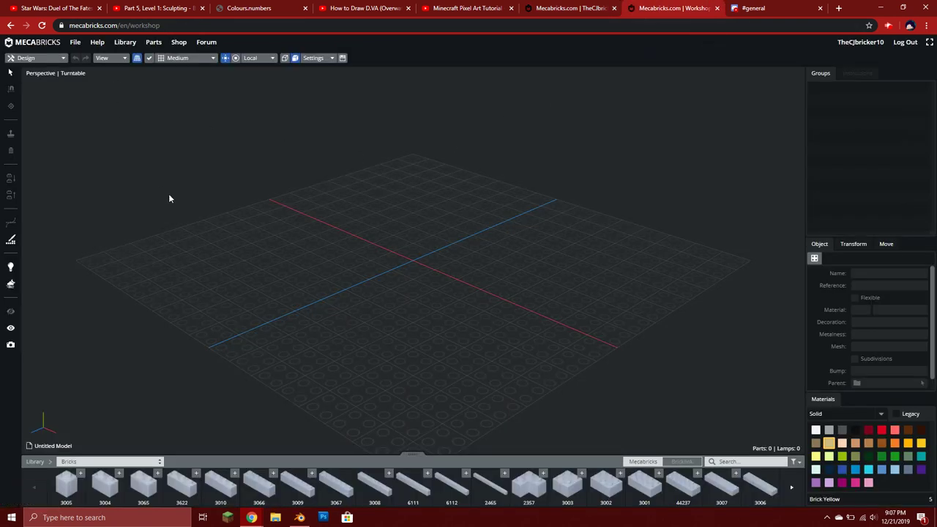
- Bring up the saved models for opening and go into the Custom Minifigs! folder
left_click(74, 42)
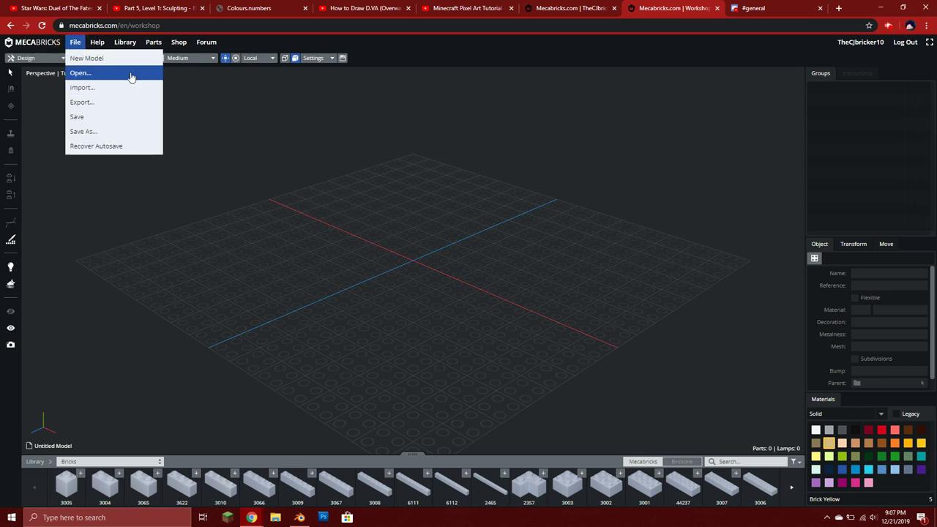
left_click(131, 76)
left_click(505, 214)
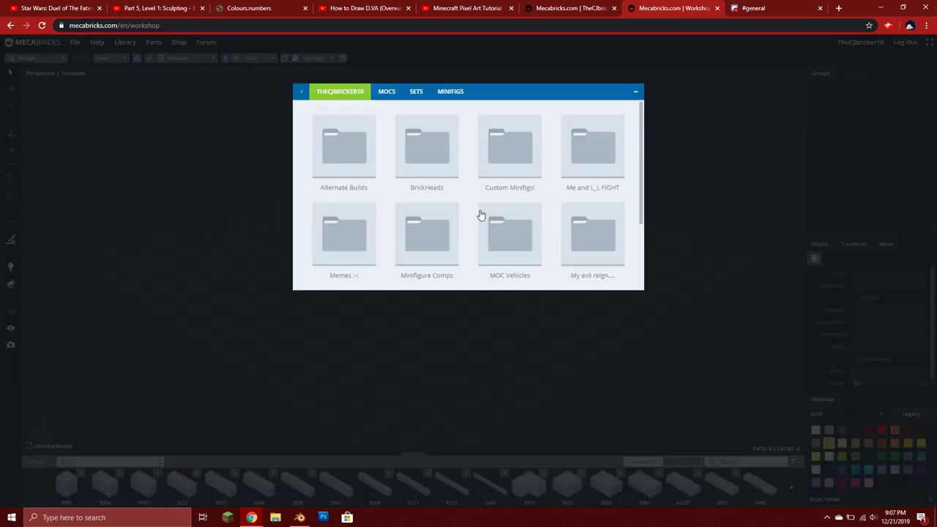
left_click(522, 181)
scroll(463, 188, "down", 2)
scroll(469, 188, "up", 2)
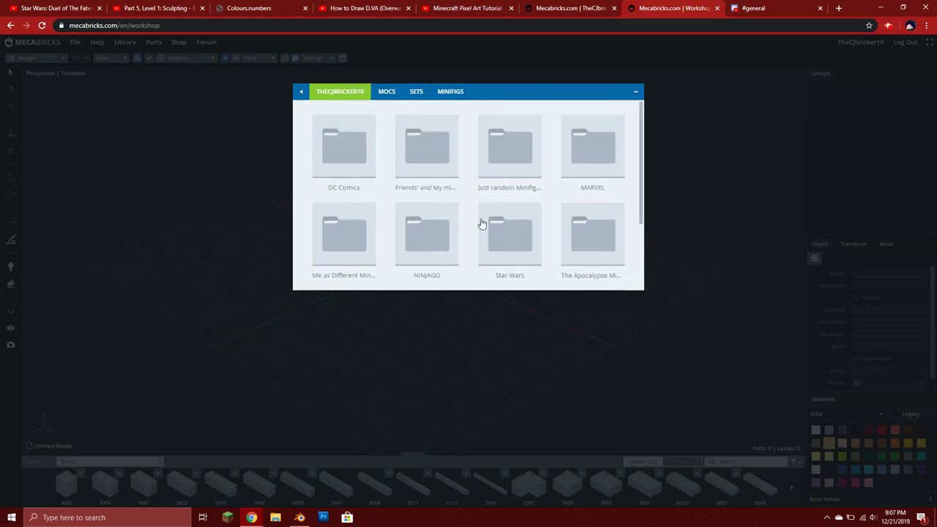
- Examine the minifigures in the Star Wars folder and return to the custom minifigure folders
left_click(481, 221)
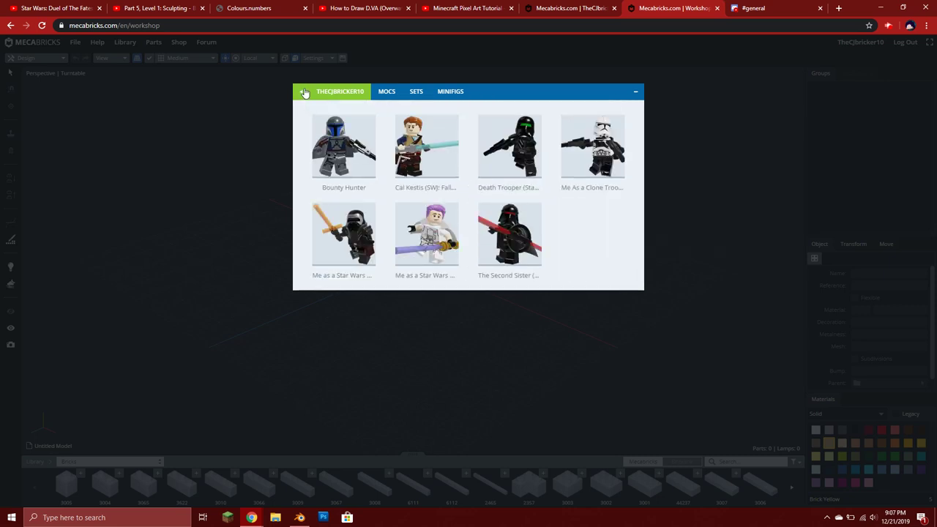
left_click(301, 92)
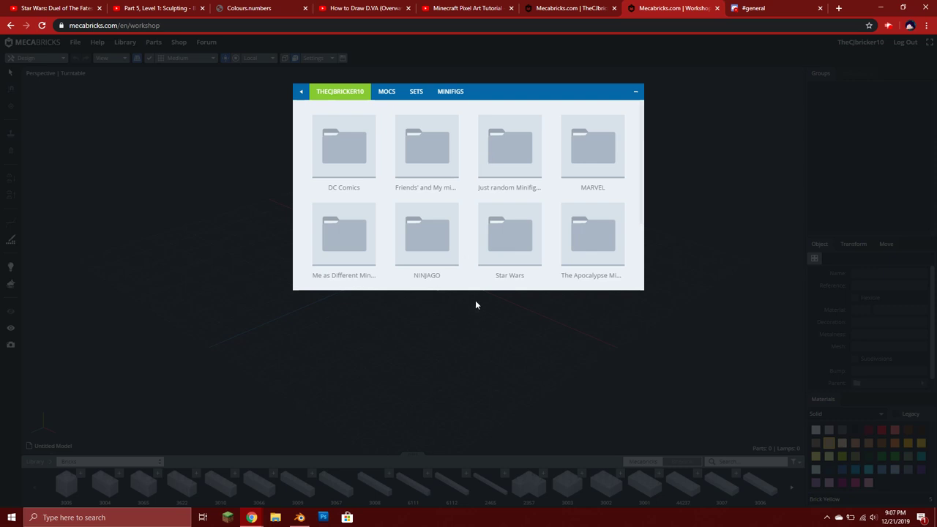
left_click(493, 261)
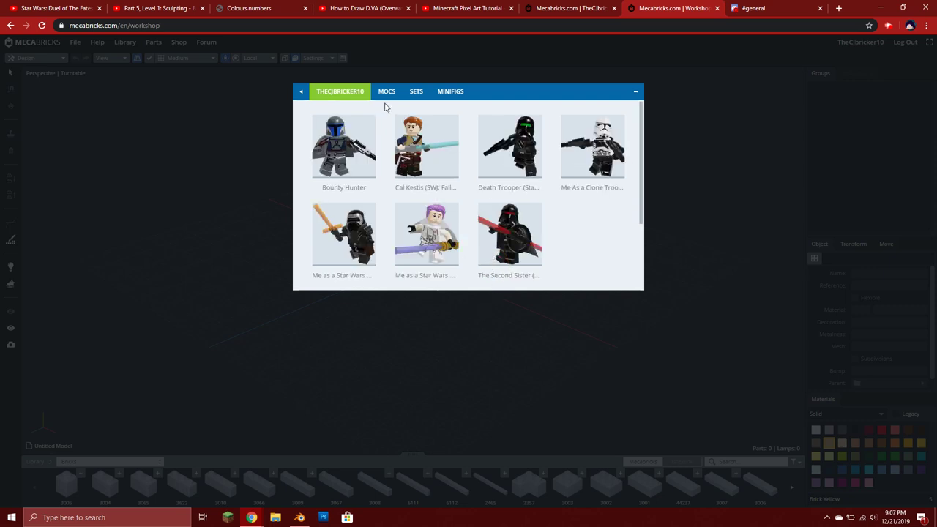
left_click(301, 92)
- Look through all the models in the random minifigures folder and go back to the folder overview
left_click(527, 146)
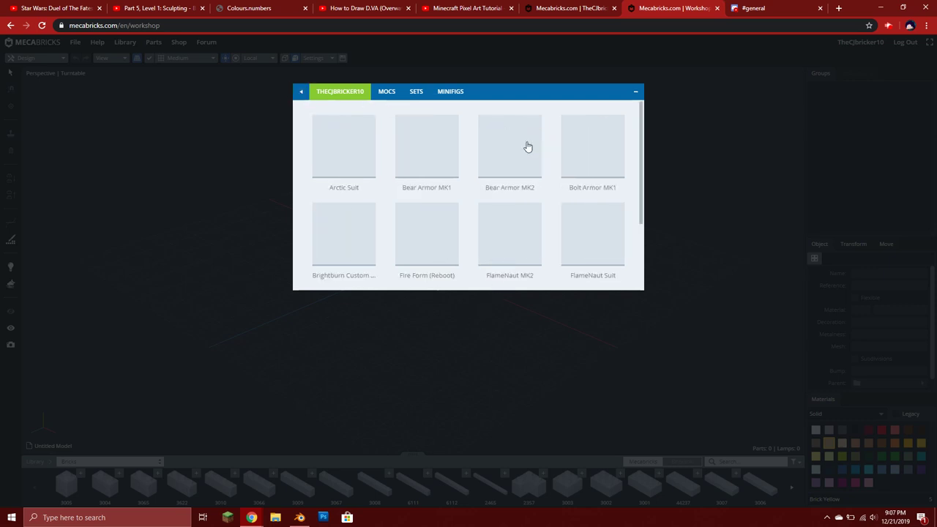
scroll(463, 188, "down", 1)
scroll(463, 188, "down", 2)
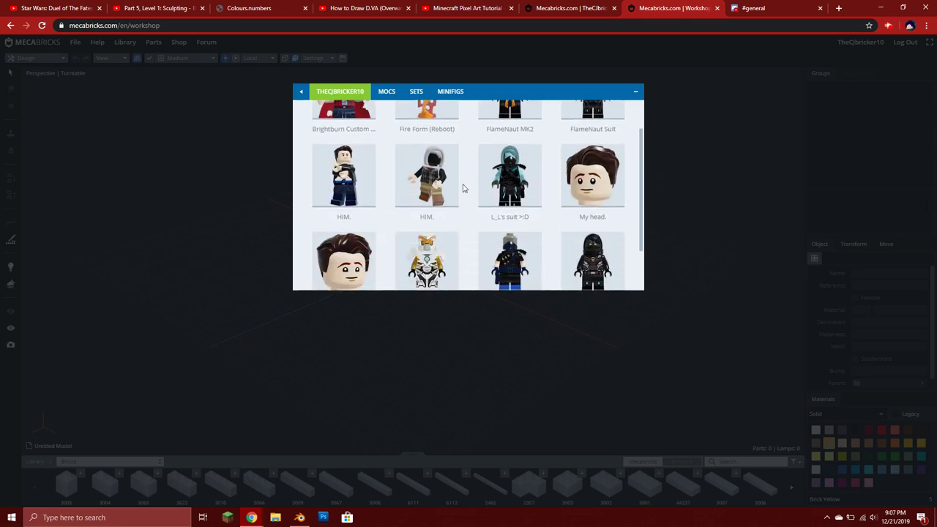
scroll(463, 188, "down", 4)
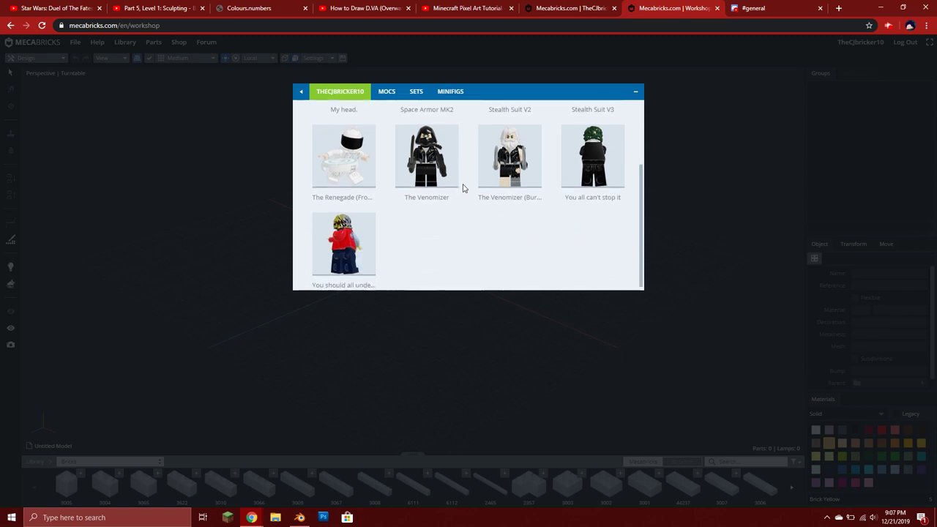
scroll(462, 188, "down", 1)
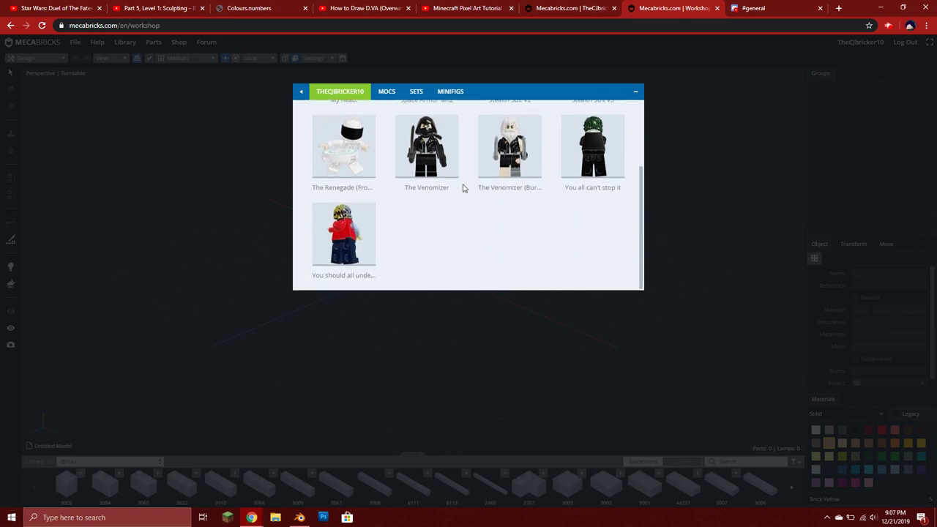
left_click(300, 93)
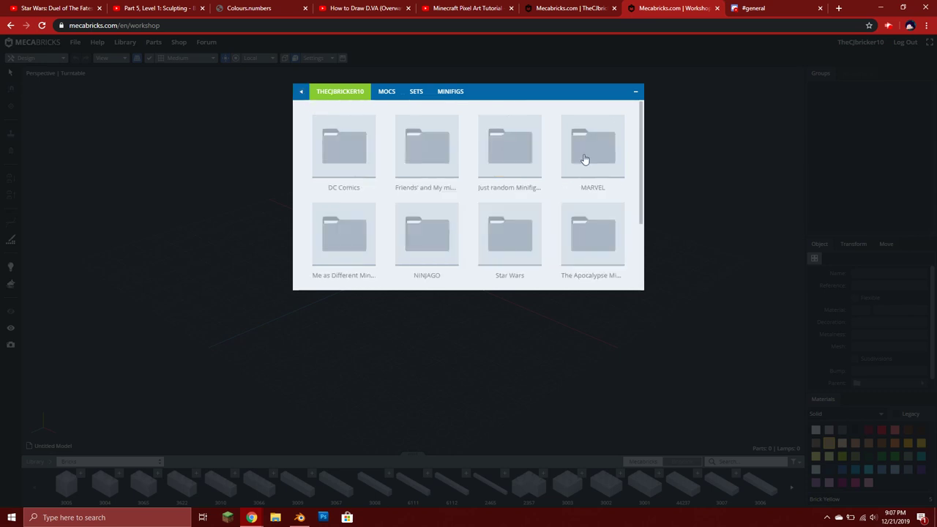
- Open the PS4 Spider-Man (Comic-Con 2019 Exclusive) model from the MARVEL folder
left_click(584, 159)
scroll(554, 162, "down", 3)
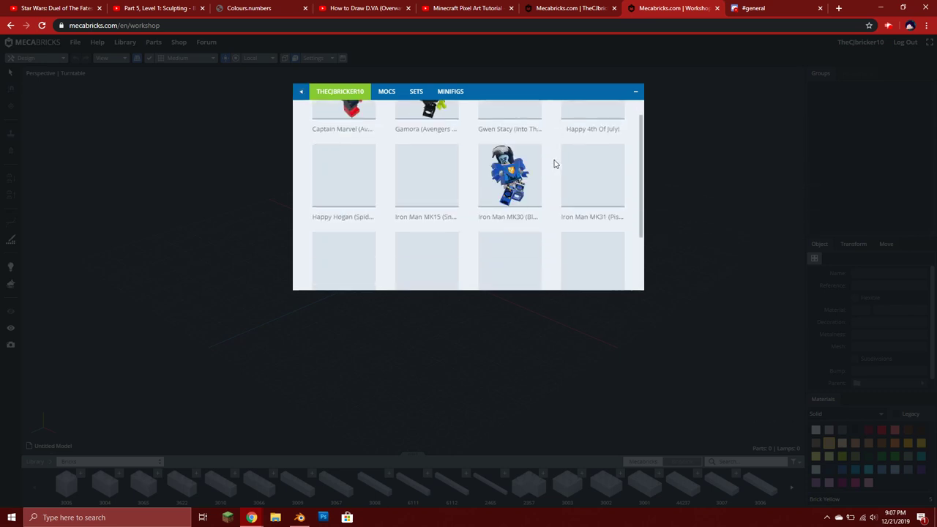
scroll(554, 164, "down", 1)
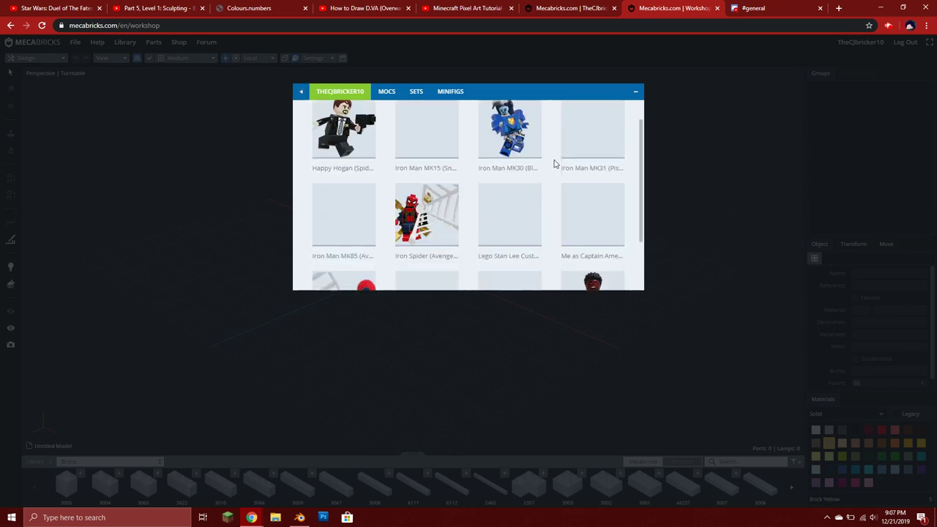
scroll(554, 164, "down", 1)
scroll(554, 164, "down", 1)
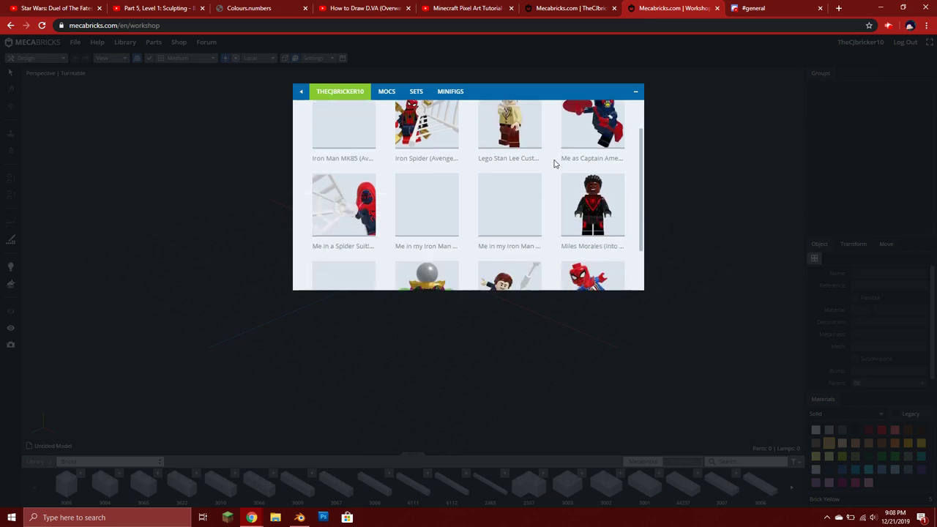
scroll(554, 164, "down", 1)
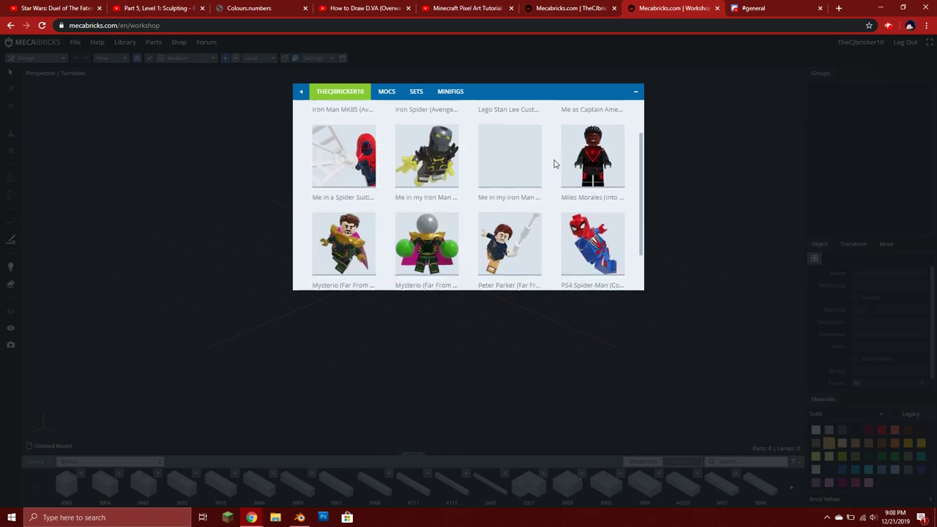
scroll(554, 164, "down", 1)
left_click(606, 192)
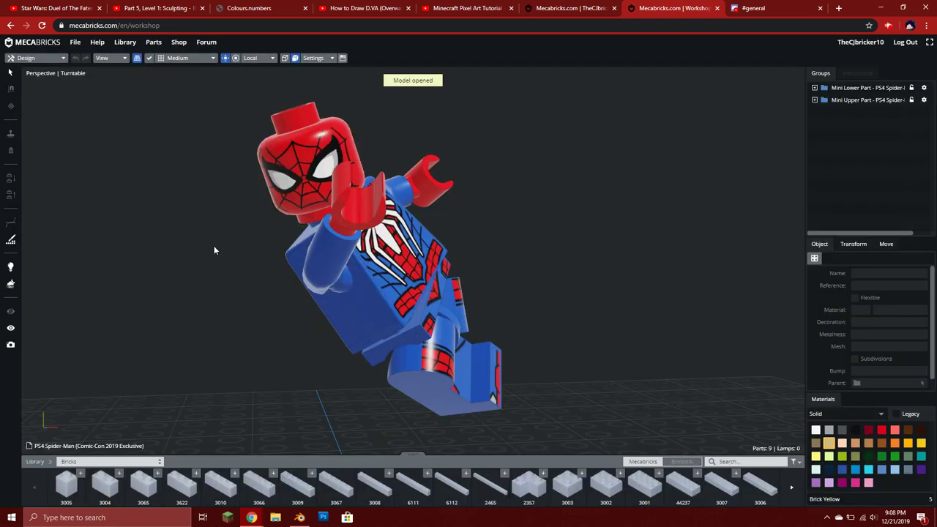
- Set the grid to Small and rotate the Spider-Man minifigure's lower body group around the waist
left_click_drag(214, 246, 235, 268)
right_click_drag(235, 271, 556, 232)
left_click(851, 99)
right_click_drag(608, 128, 575, 139)
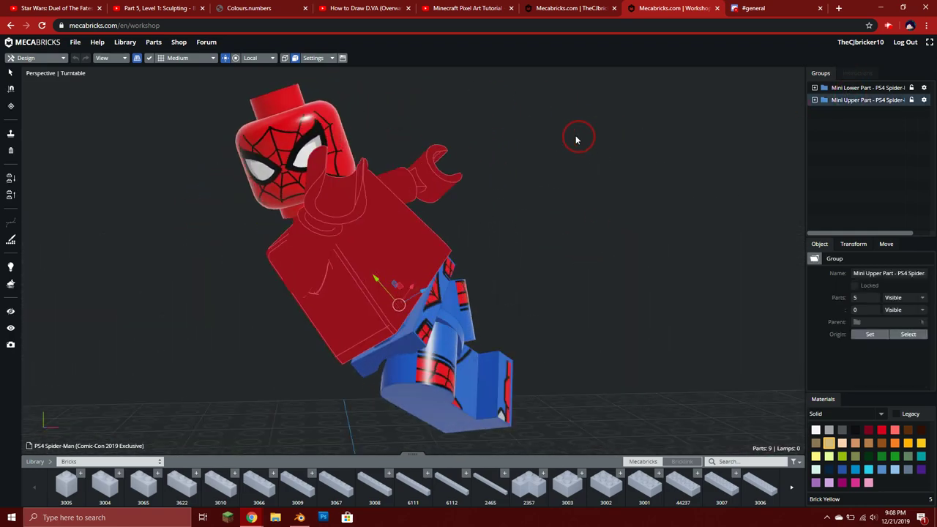
left_click(855, 87)
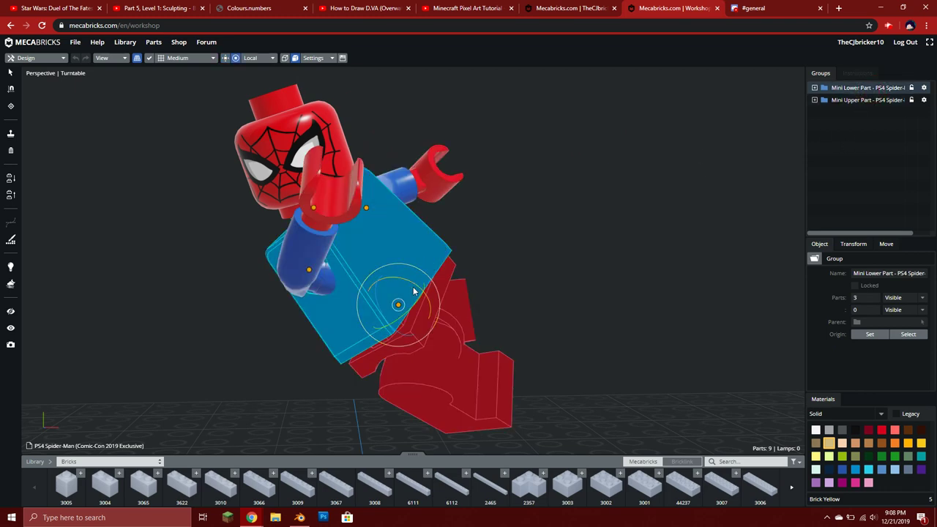
left_click_drag(413, 283, 399, 333)
- Snap the upper body group onto the central connection point of the hips and adjust its rotation
left_click(853, 100)
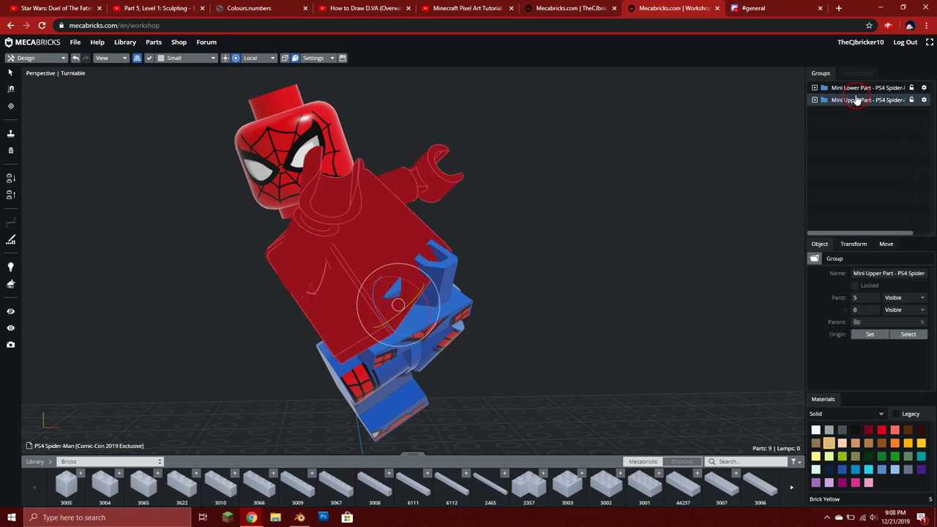
key("s")
left_click_drag(568, 306, 564, 307)
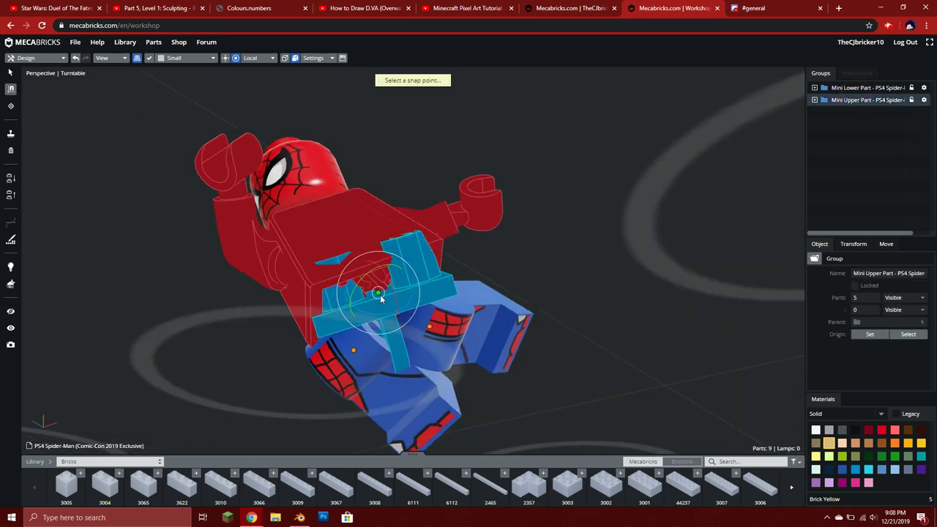
left_click(379, 296)
right_click_drag(499, 233, 641, 279)
left_click(393, 305)
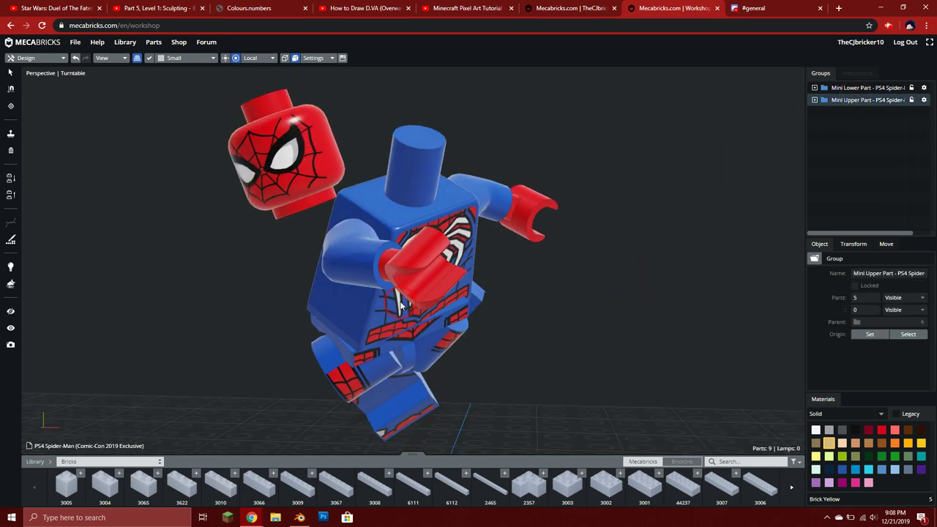
mouse_move(400, 308)
left_mouse_down()
mouse_move(382, 305)
mouse_move(642, 306)
mouse_move(391, 305)
mouse_move(427, 285)
mouse_move(412, 269)
mouse_move(404, 319)
left_mouse_up()
left_click(502, 294)
right_click_drag(503, 293, 518, 296)
- Snap the detached Spider-Man head onto the neck connection point of the torso
left_click(308, 182)
key("s")
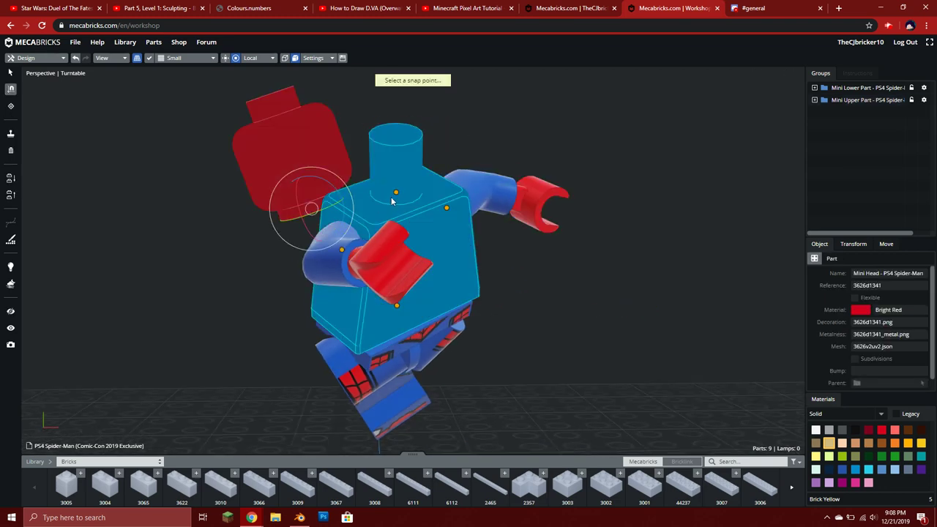
left_click(394, 195)
left_click(538, 300)
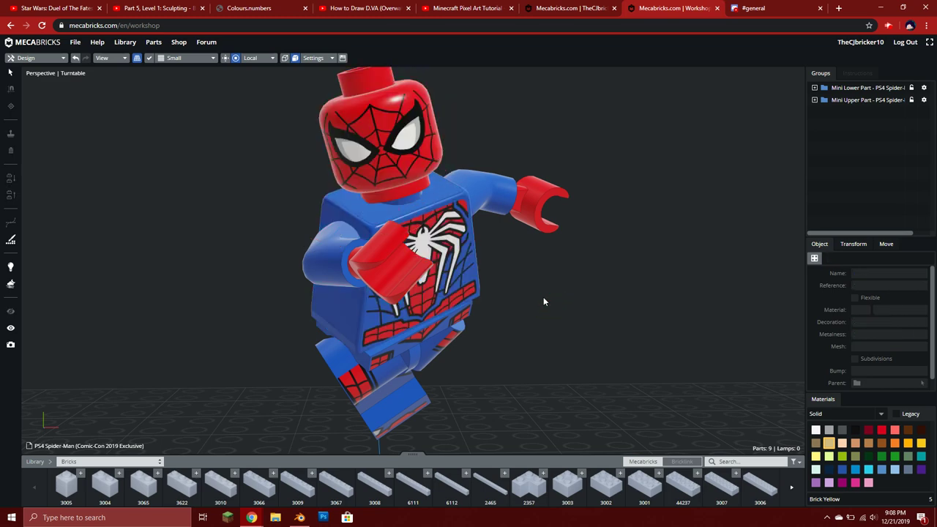
- Rotate the minifigure's left leg by about 14.5° around its local Y axis
scroll(516, 298, "down", 3)
right_click_drag(491, 275, 620, 288)
right_click_drag(298, 290, 391, 292)
left_click(402, 307)
right_click_drag(568, 320, 476, 295)
left_click_drag(398, 288, 386, 295)
left_click(570, 326)
right_click_drag(569, 323, 275, 336)
left_click(427, 324)
left_click_drag(449, 319, 451, 309)
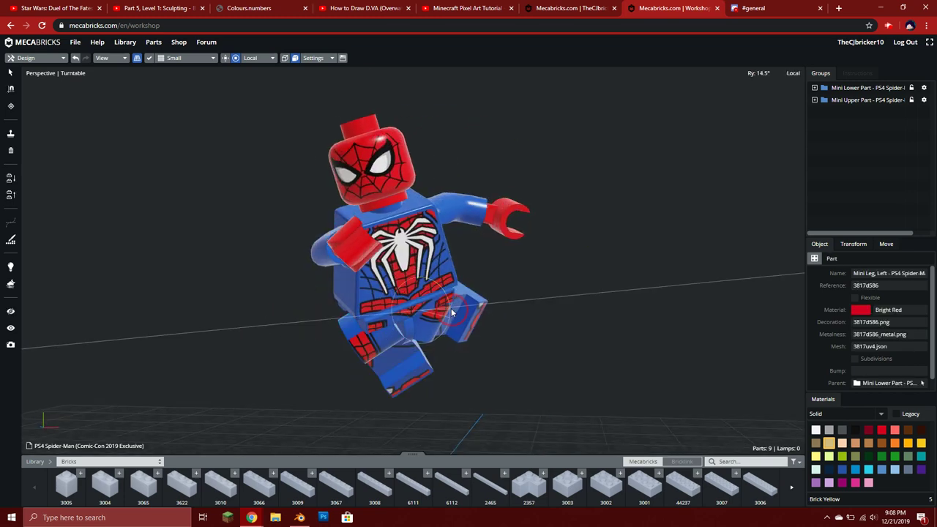
left_click(554, 313)
- Rotate the minifigure's right leg by about -12° around its local Y axis
left_click(380, 357)
key("r")
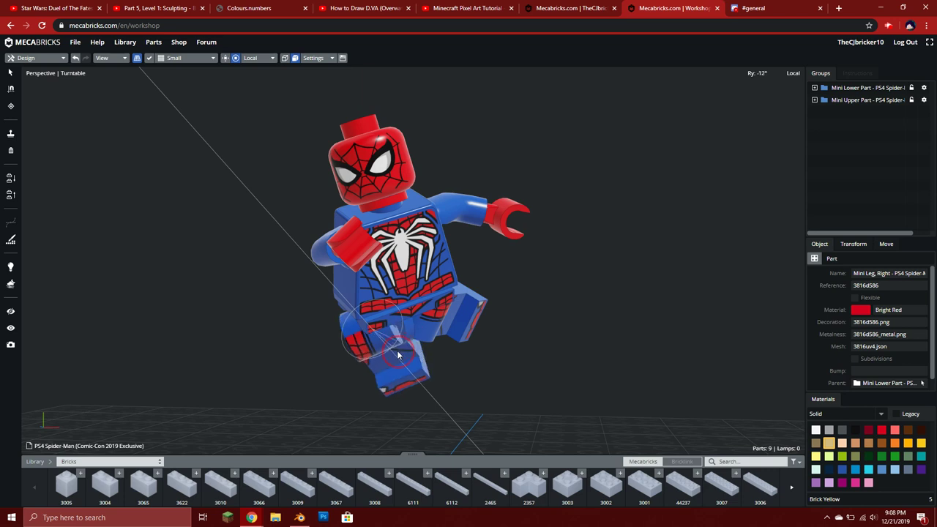
left_click(396, 350)
left_click(520, 335)
- Move the right leg away from the body and snap it back onto its connection point on the hips
left_click(392, 343)
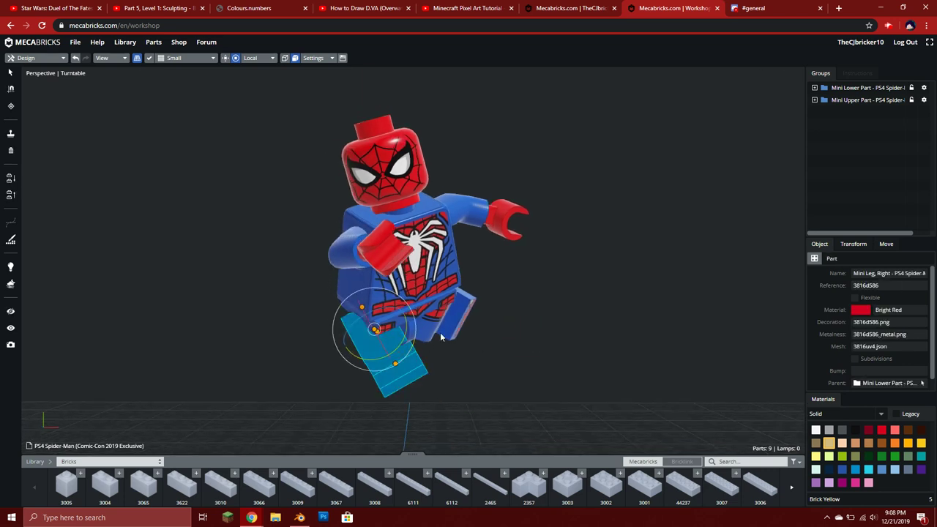
key("g")
left_click_drag(404, 313, 254, 354)
middle_click_drag(256, 358, 282, 337)
key("s")
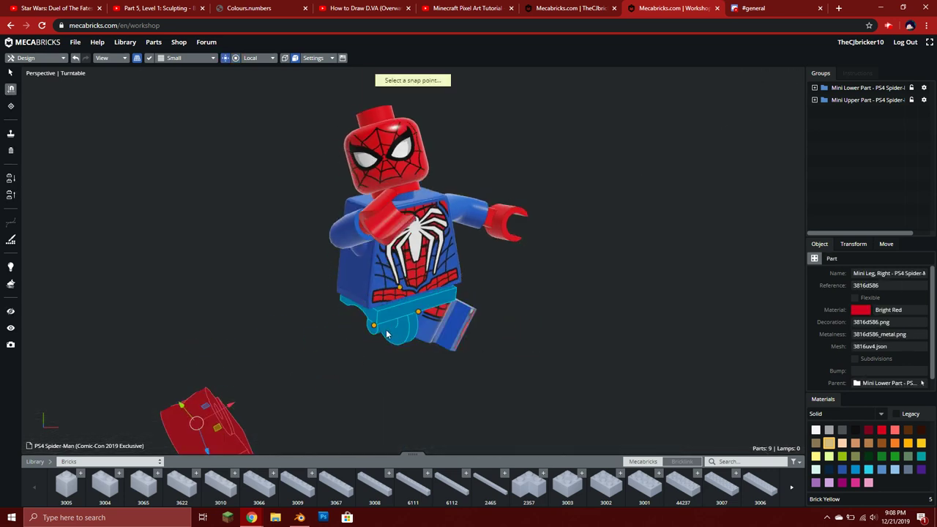
left_click(373, 326)
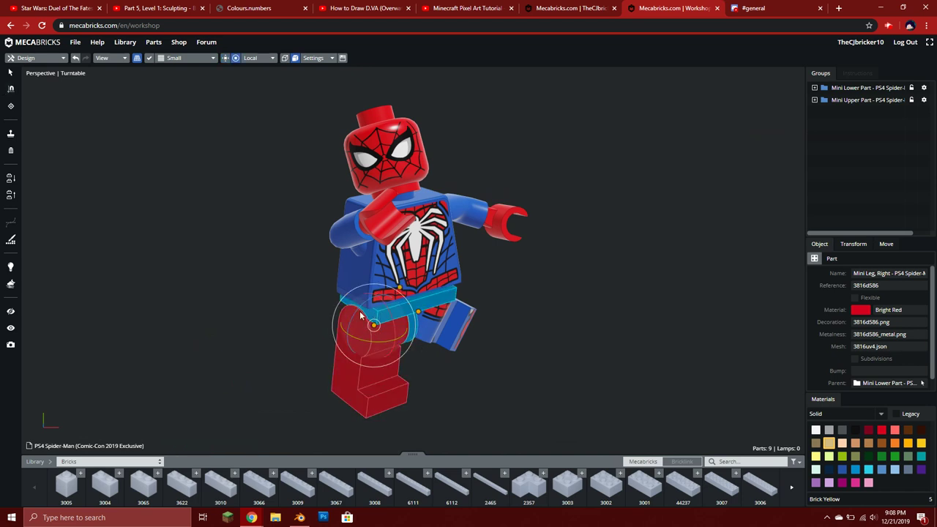
- Rotate the reattached right leg at the hip joint to restore the minifigure's running pose
left_click_drag(351, 326, 362, 352)
left_click(492, 325)
middle_click_drag(492, 325, 488, 334)
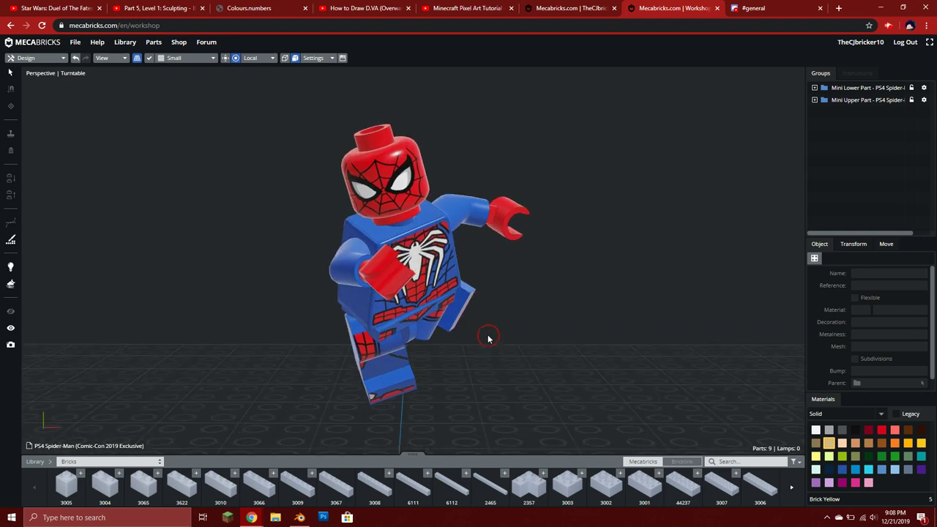
- Move the left leg away from the body and snap it back onto its connection point on the hips
scroll(538, 300, "up", 2)
left_click_drag(538, 301, 552, 252)
left_click(481, 322)
key("t")
left_click_drag(438, 290, 482, 203)
key("s")
left_click(424, 325)
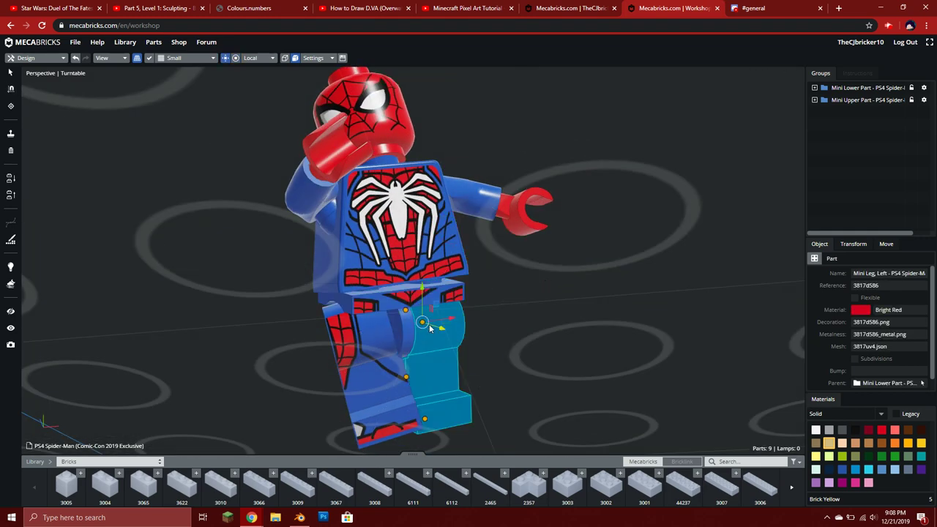
- Rotate the reattached left leg backward at the hip joint for the running pose and deselect it
key("r")
left_click_drag(440, 318, 444, 329)
left_click_drag(466, 284, 469, 316)
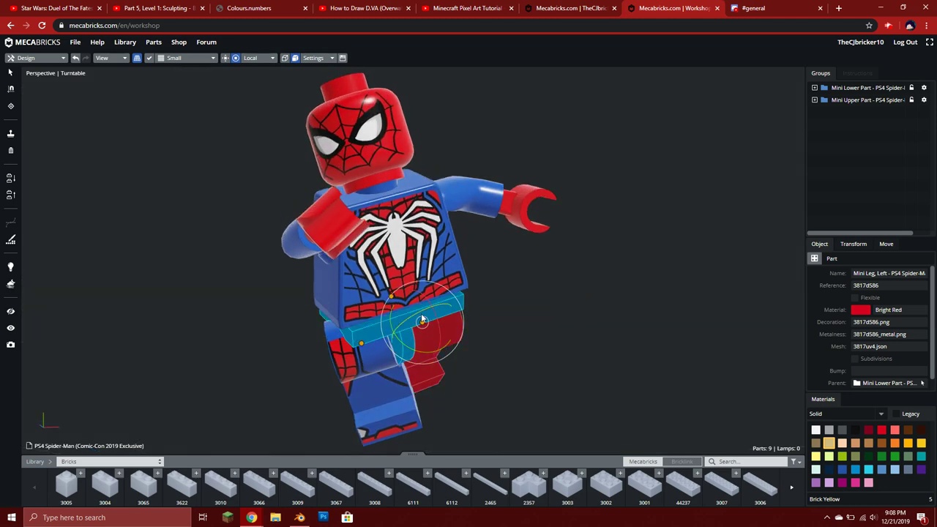
left_click(568, 317)
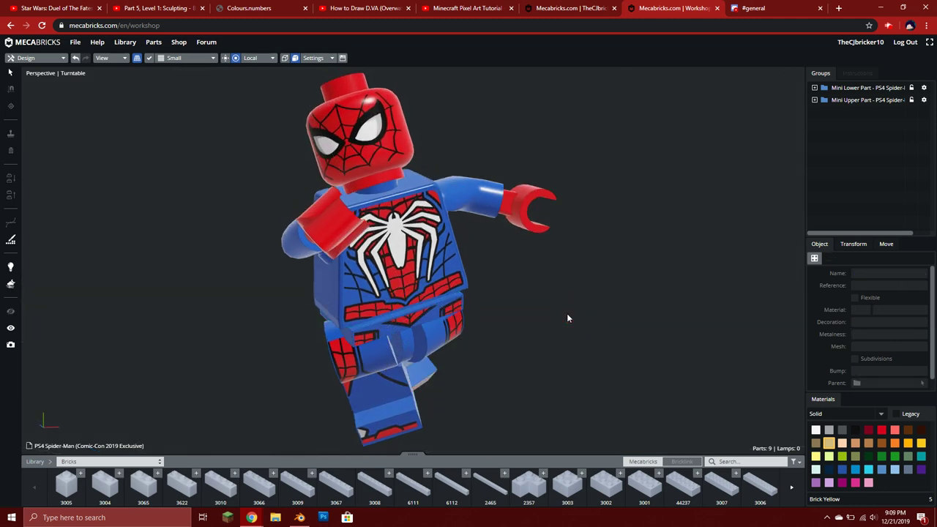
left_click_drag(567, 317, 580, 281)
left_click(472, 315)
left_click_drag(449, 269, 425, 284)
left_click_drag(526, 247, 573, 271)
left_click(584, 271)
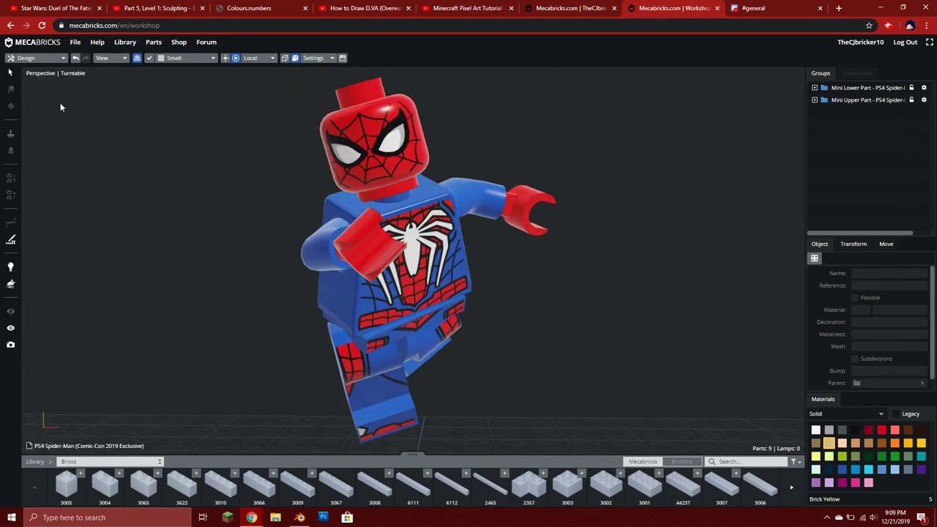
- Export the posed model in Collada (.dae) format with instances grouped by geometry, no normals and no LEGO logo
left_click(75, 50)
left_click(98, 106)
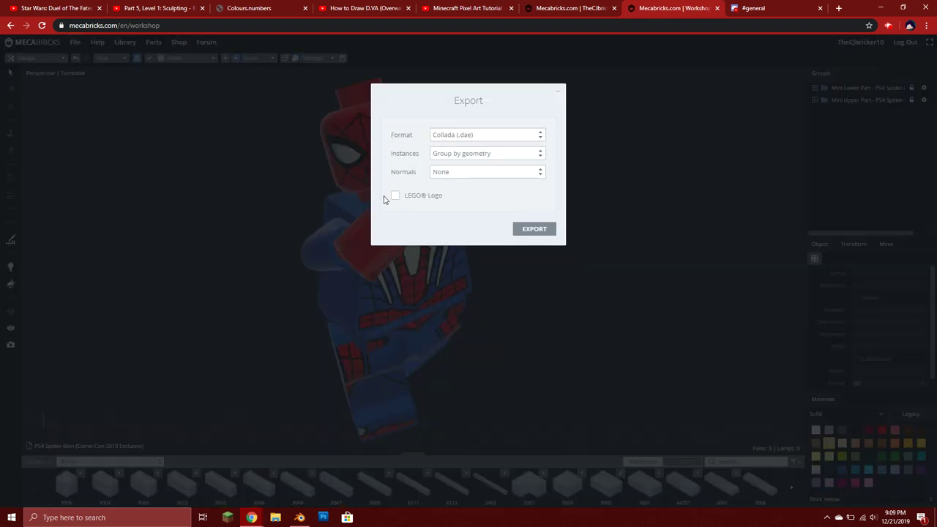
left_click(538, 229)
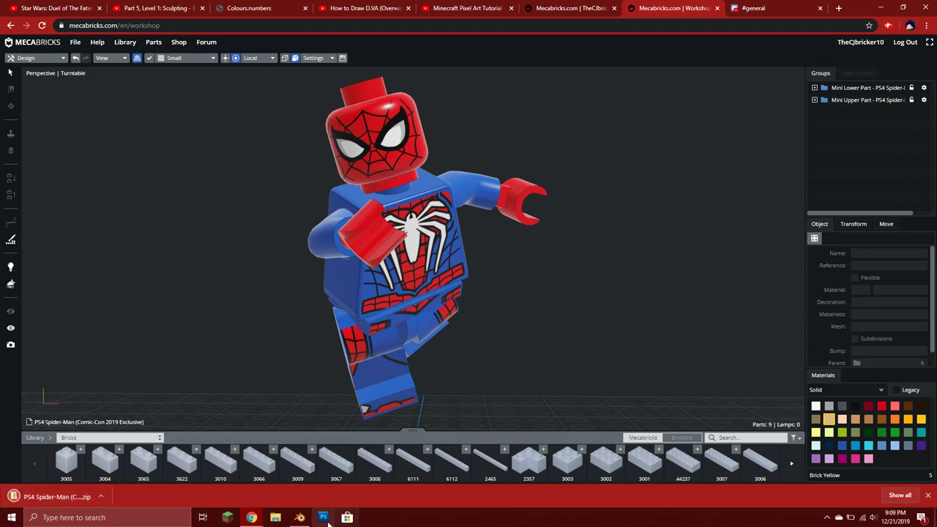
- Extract the exported PS4 Spider-Man zip in File Explorer into a Downloads subfolder named PS4 Spider-Man
key("super+e")
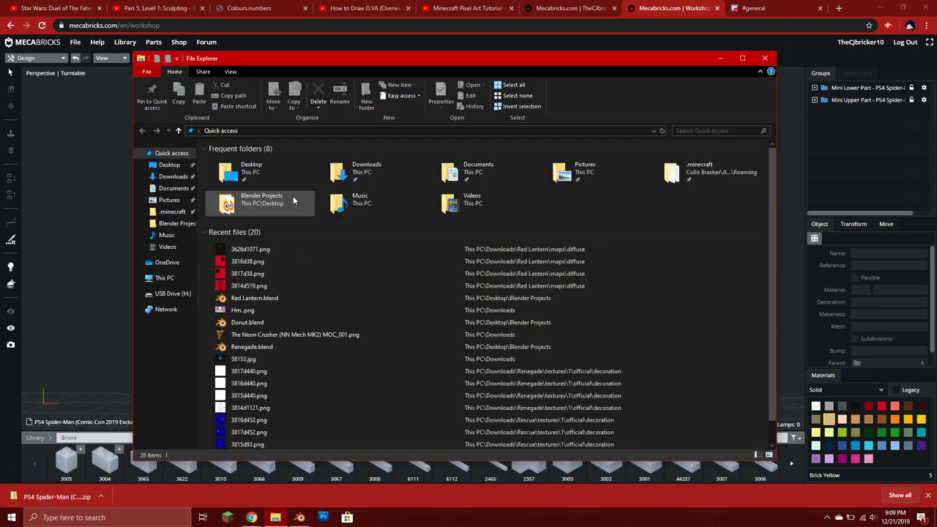
left_click(172, 180)
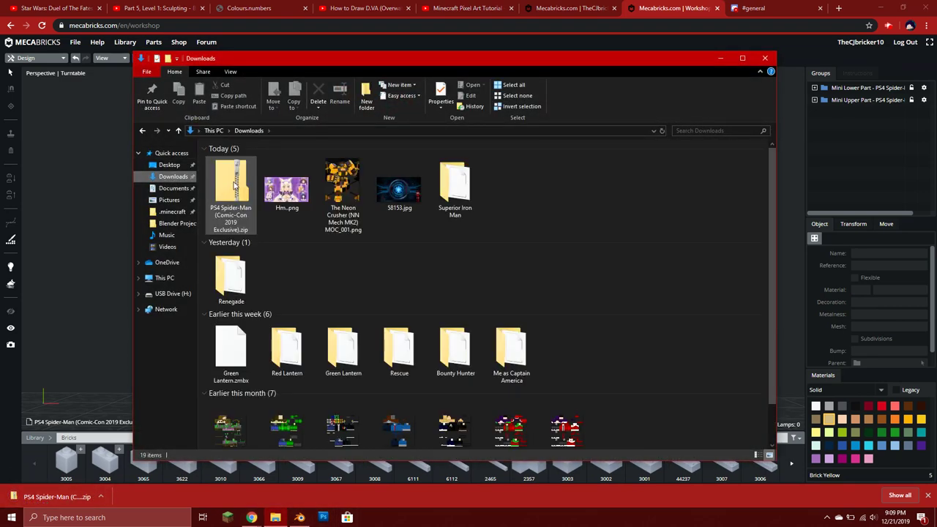
left_click(234, 188)
left_click(284, 59)
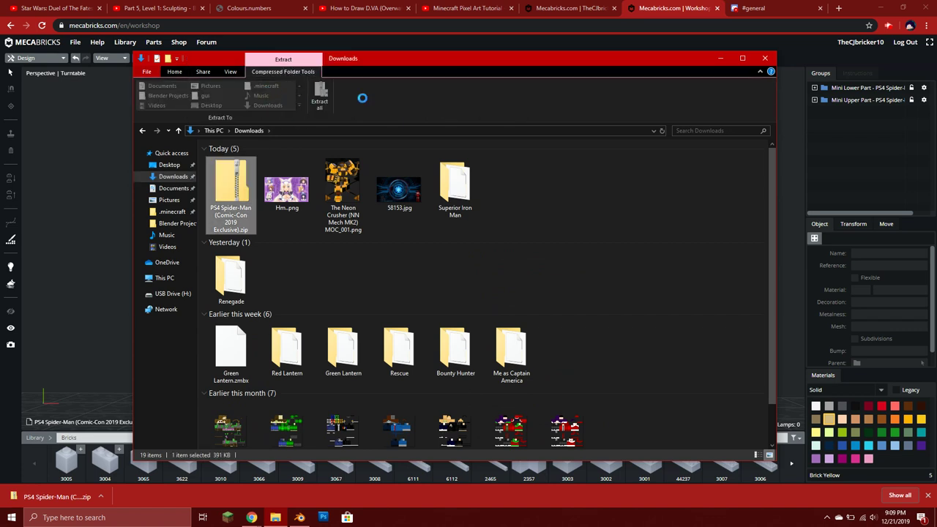
left_click(320, 96)
left_click_drag(525, 217, 461, 217)
key("BackSpace")
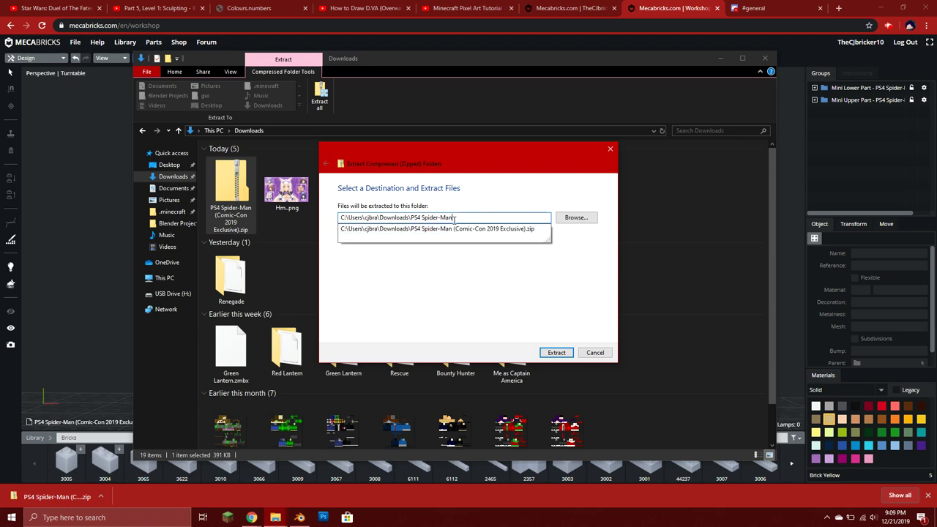
key("Return")
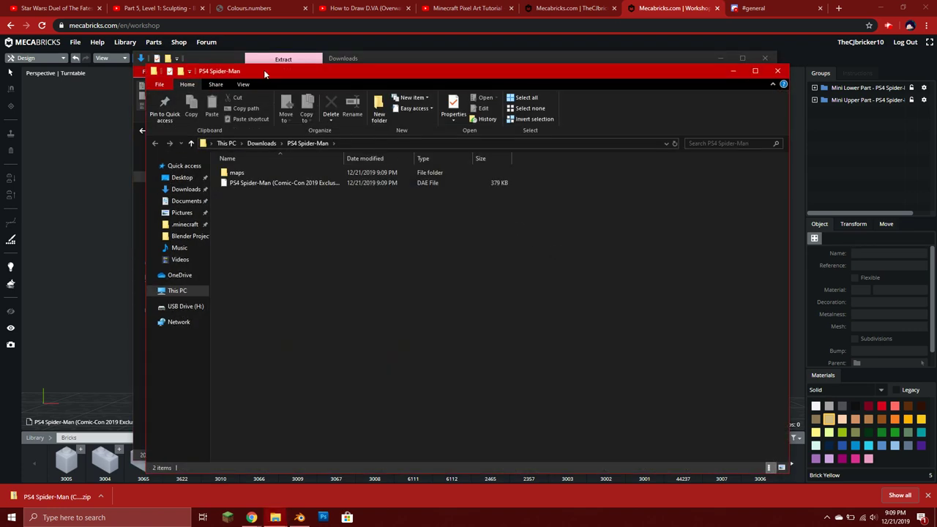
- Bring the extracted PS4 Spider-Man folder back up and view the texture images in its maps\diffuse subfolder
left_click(626, 54)
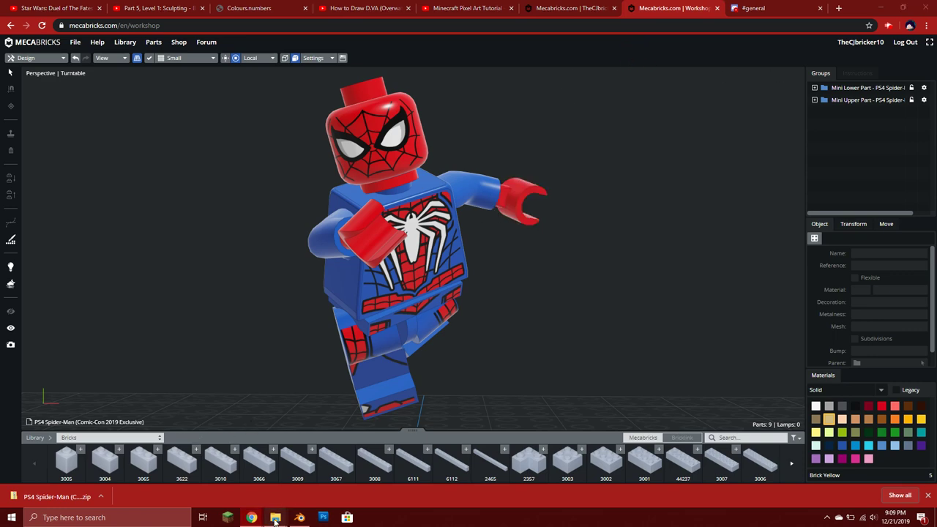
mouse_move(275, 516)
left_click(266, 444)
left_click(284, 472)
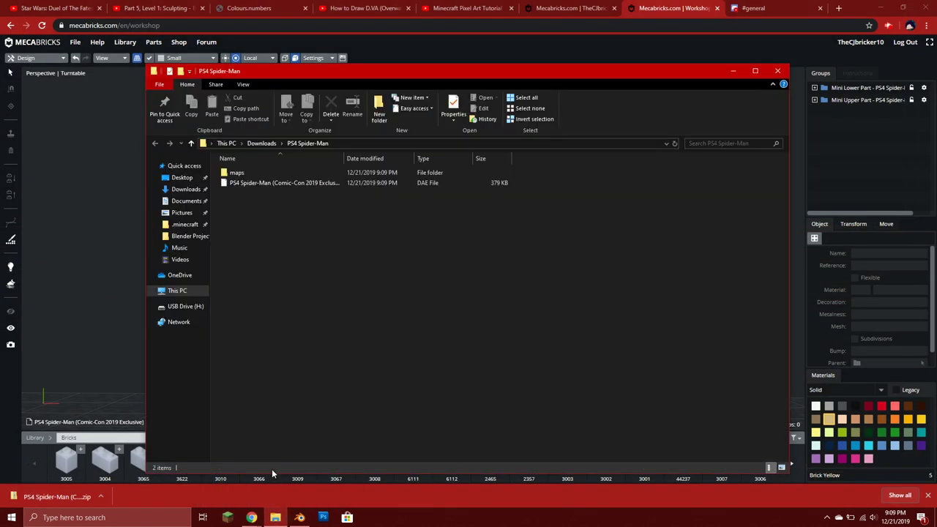
double_click(262, 172)
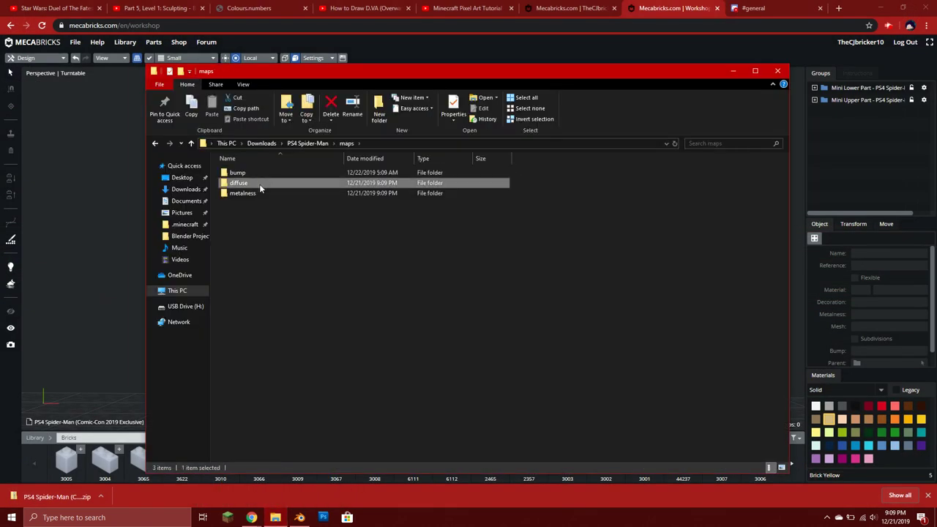
double_click(257, 184)
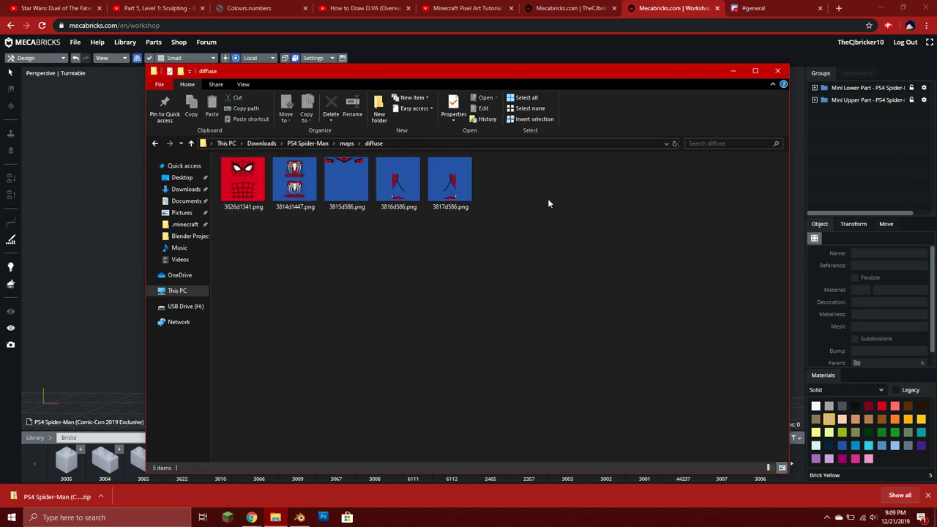
left_click(155, 144)
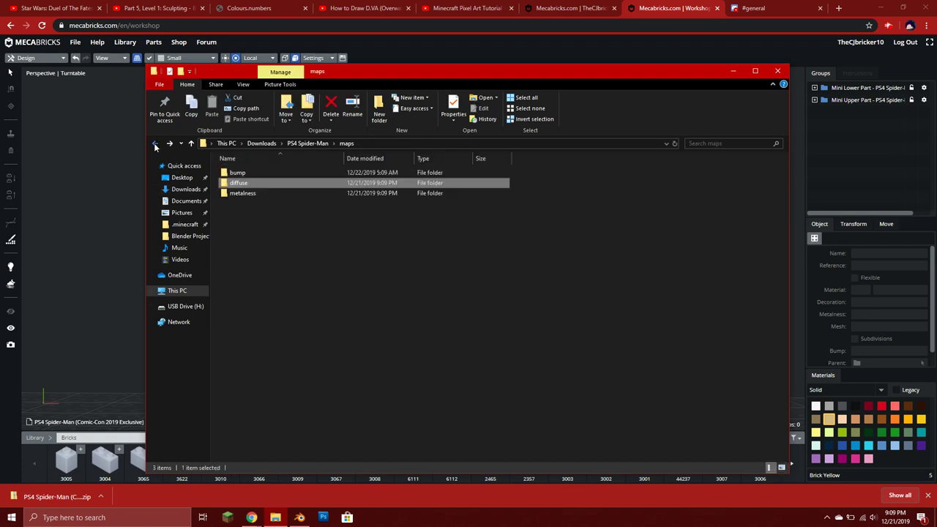
left_click(155, 144)
- Delete the original PS4 Spider-Man (Comic-Con 2019 Exclusive).zip from the Downloads folder
left_click(184, 189)
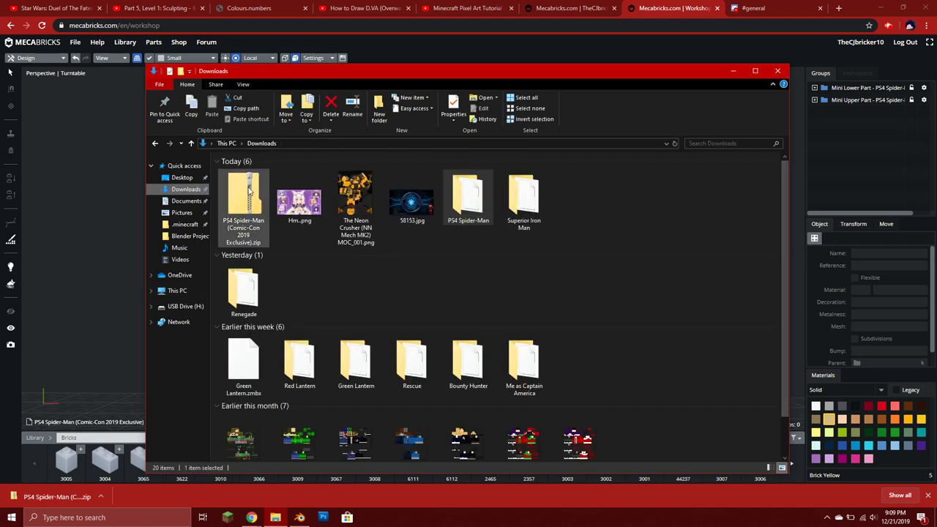
left_click(243, 205)
left_click(331, 108)
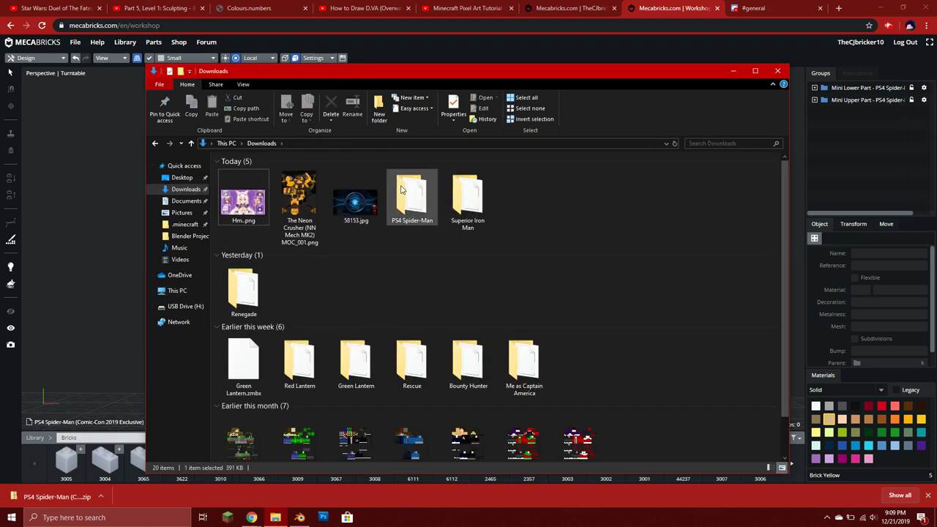
- Show the diffuse textures of the PS4 Spider-Man folder again, and close the folder window and the browser's download bar
double_click(399, 189)
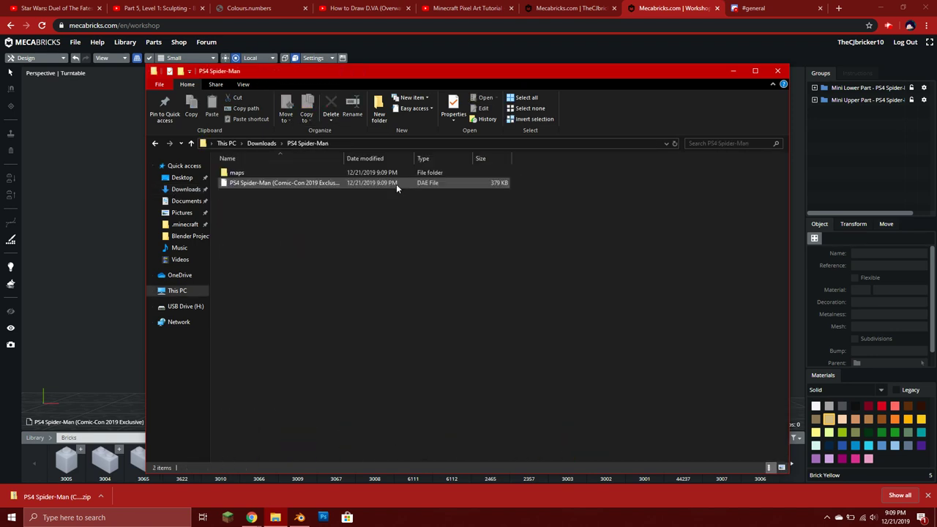
double_click(297, 172)
left_click(288, 182)
double_click(287, 182)
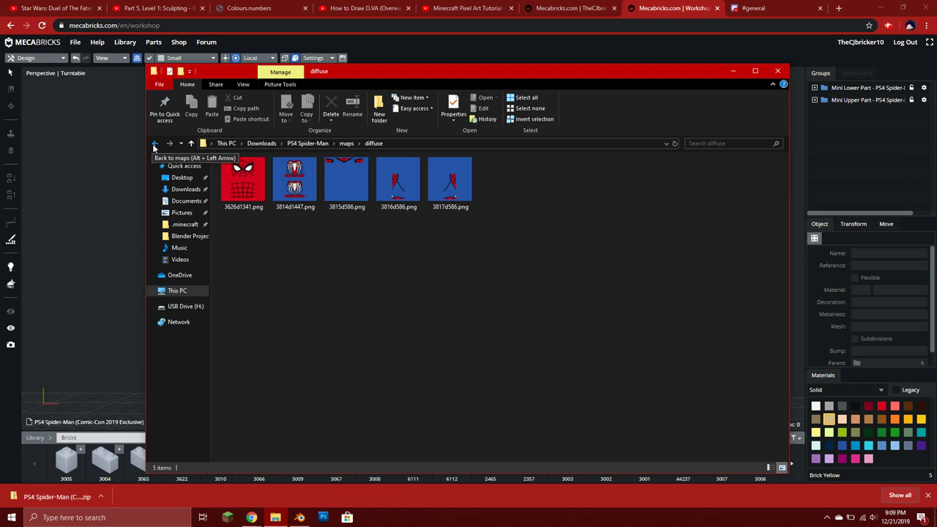
left_click(154, 144)
left_click(154, 143)
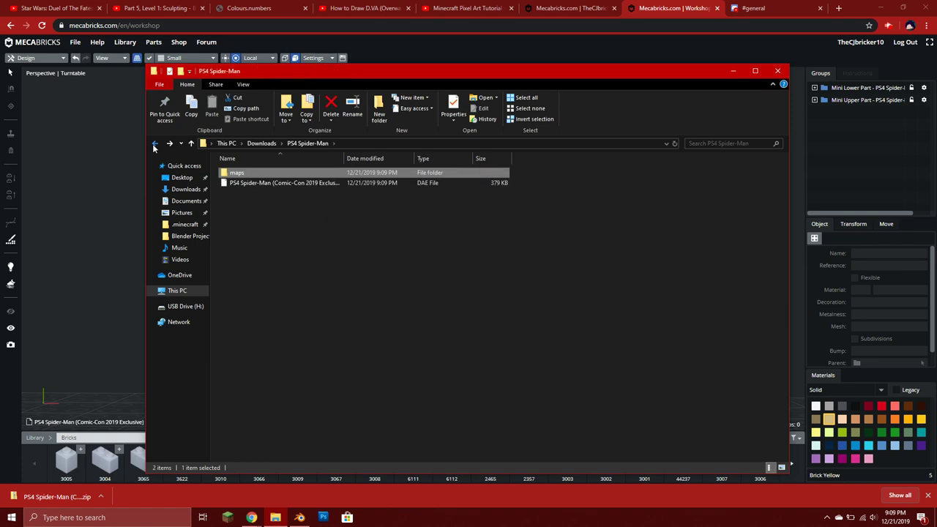
left_click(778, 72)
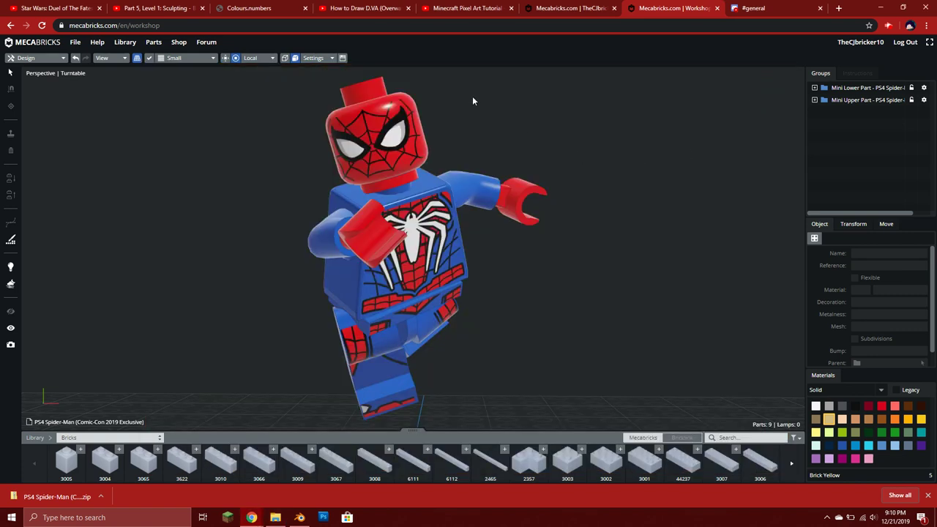
left_click(927, 497)
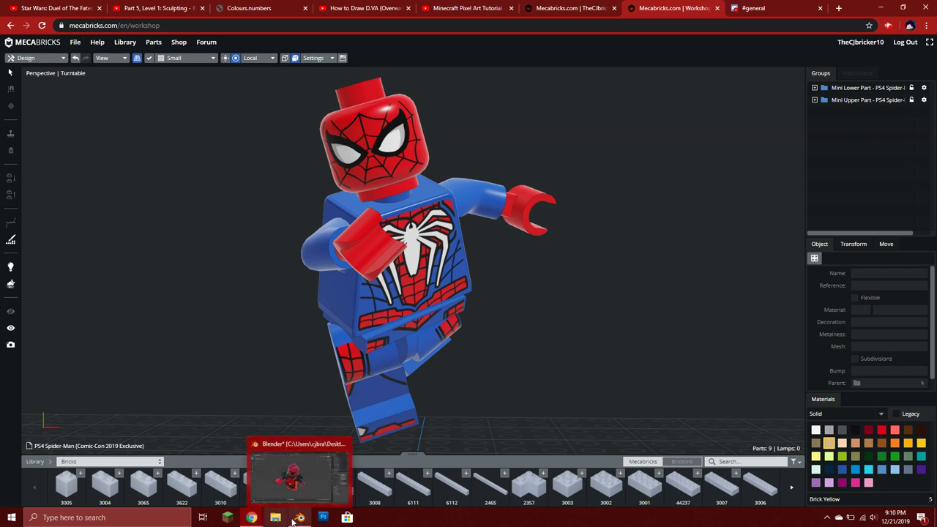
- Switch to Photoshop and open the torso texture 3814d1447.png from Downloads\PS4 Spider-Man\maps\diffuse
left_click(325, 518)
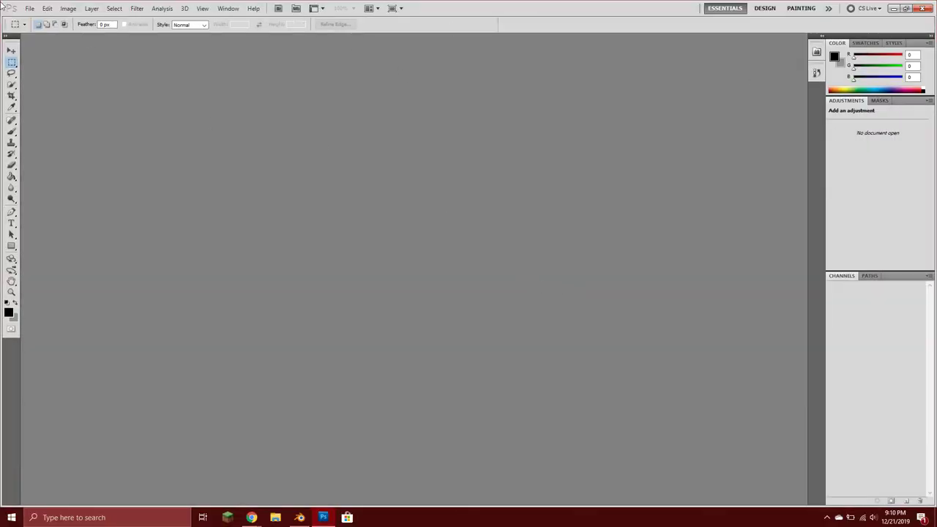
left_click(30, 8)
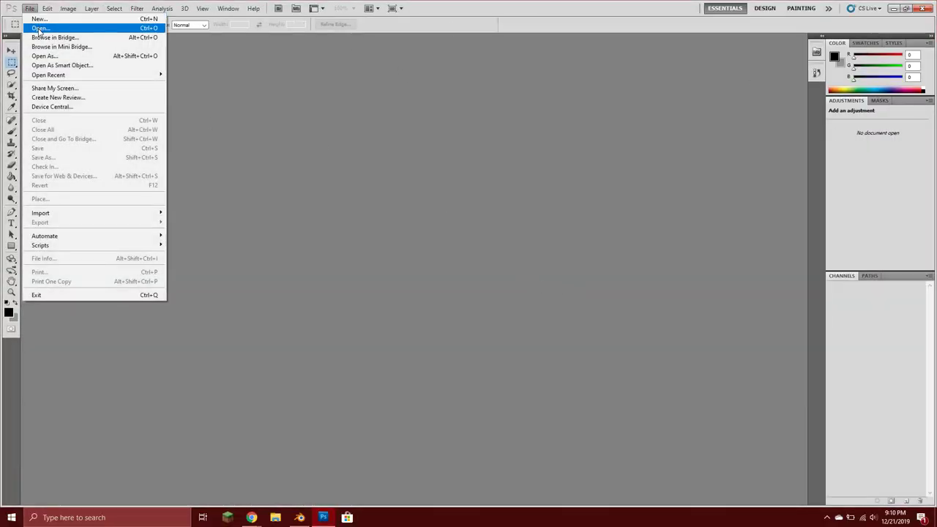
left_click(40, 28)
left_click(355, 117)
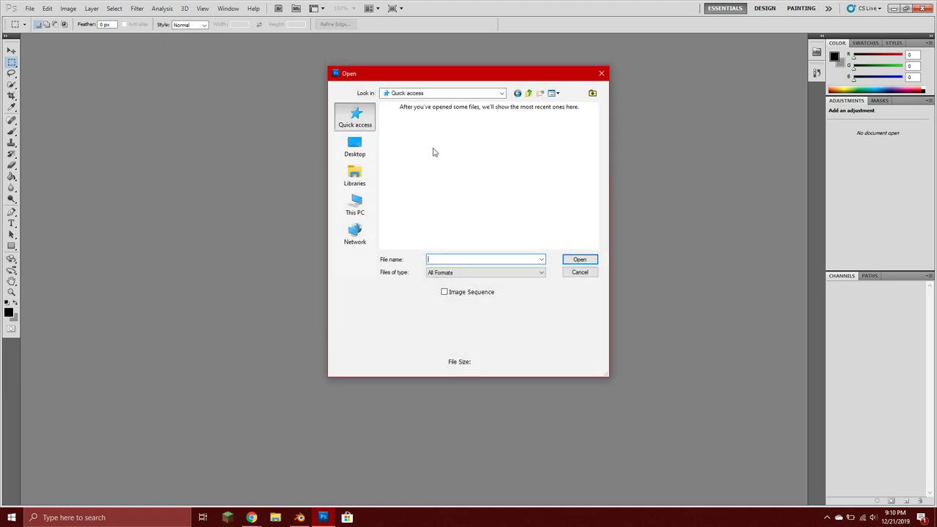
double_click(432, 150)
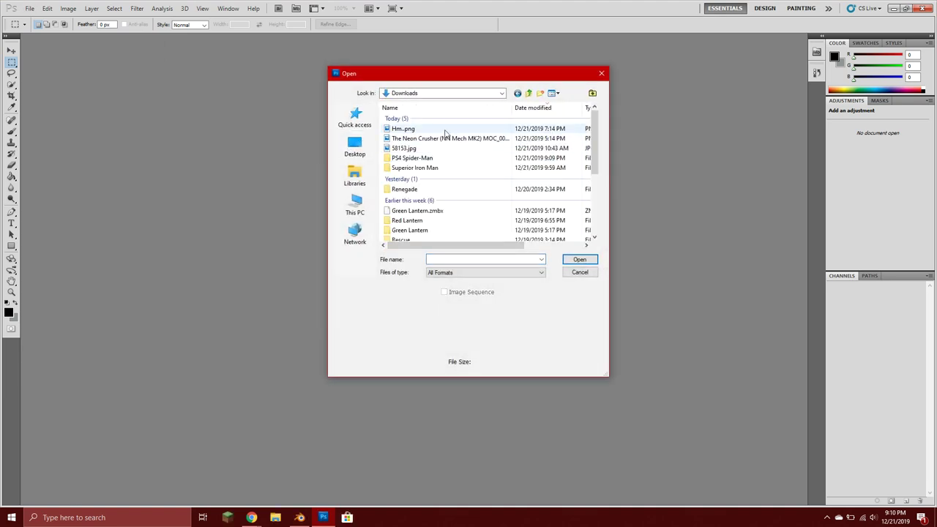
double_click(439, 158)
double_click(428, 119)
double_click(428, 127)
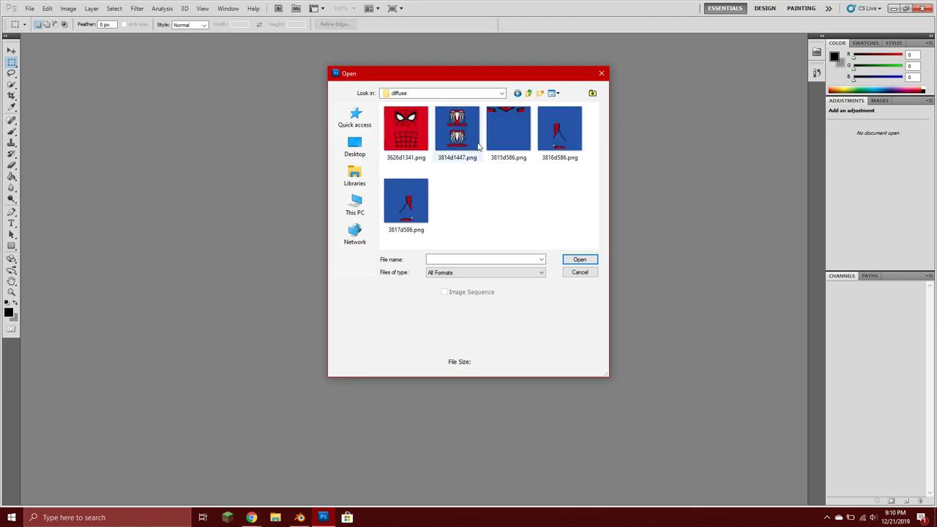
left_click(457, 131)
left_click(579, 260)
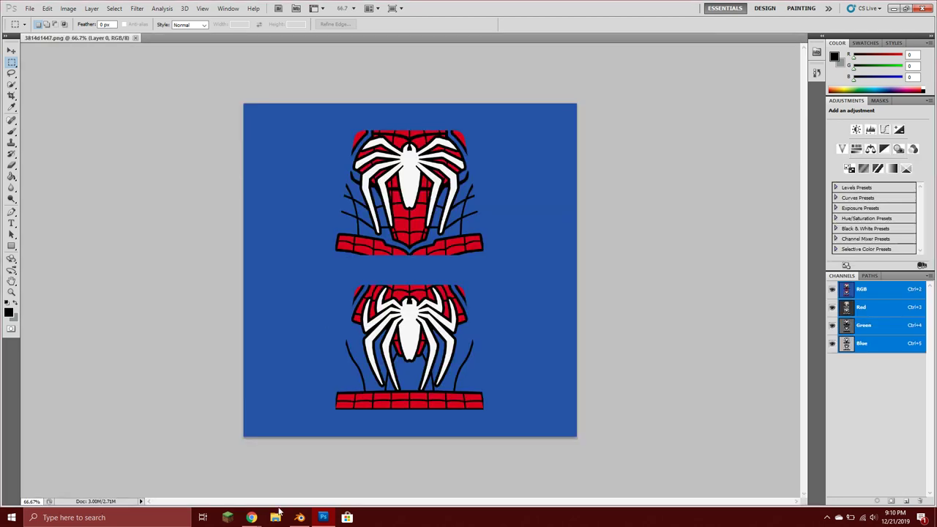
- Switch to the Mecabricks colour chart in the browser and copy the Mecabricks RGB hex code of Earth Blue, #0A2441
left_click(251, 517)
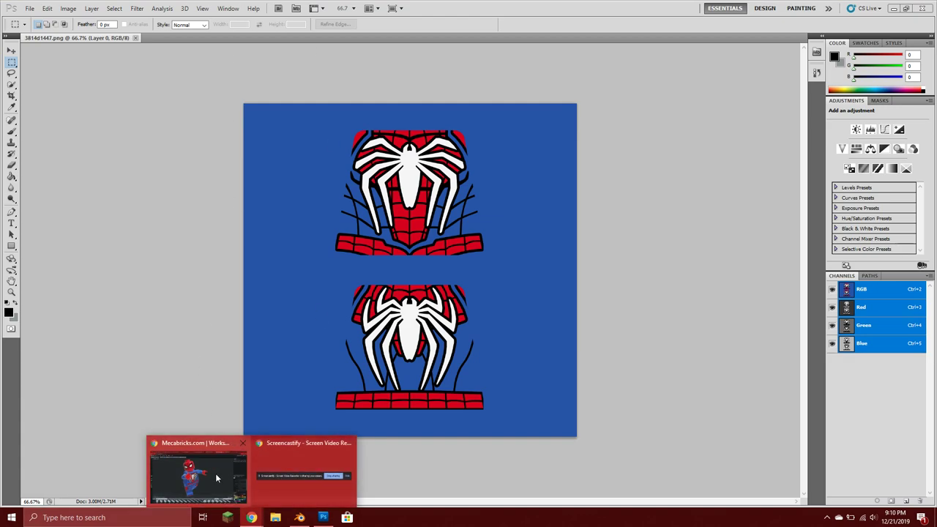
left_click(220, 461)
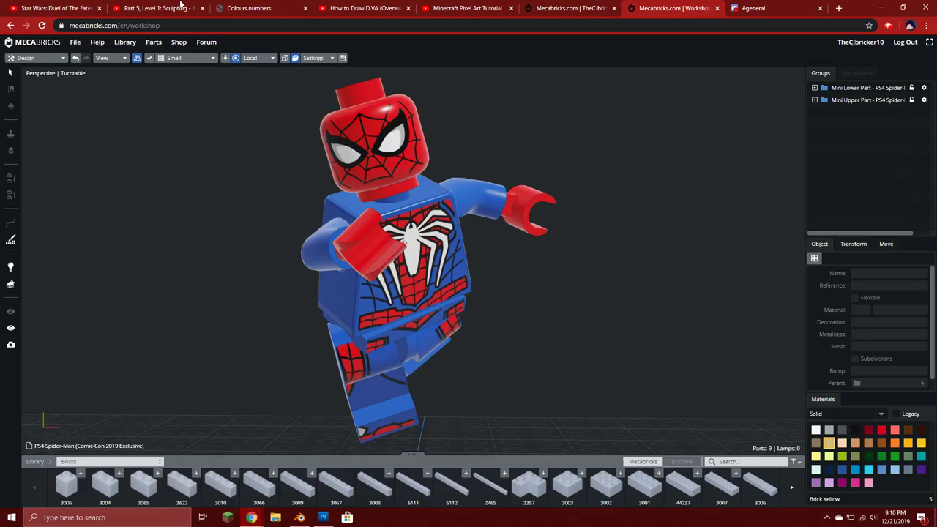
left_click(258, 6)
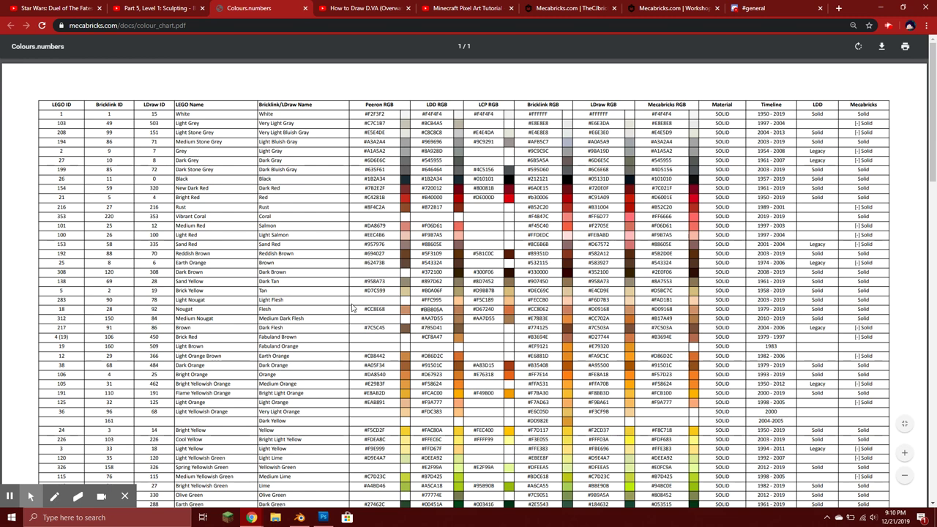
scroll(399, 313, "down", 3)
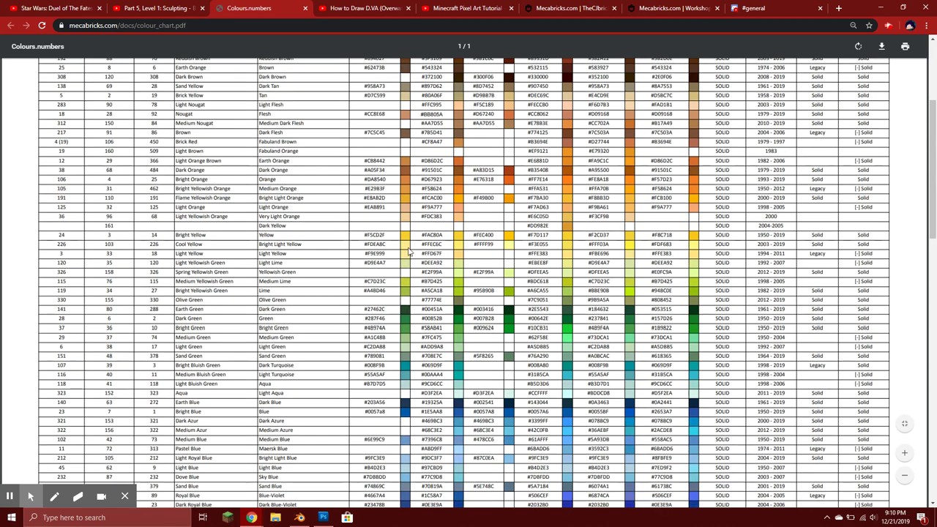
scroll(445, 218, "down", 2)
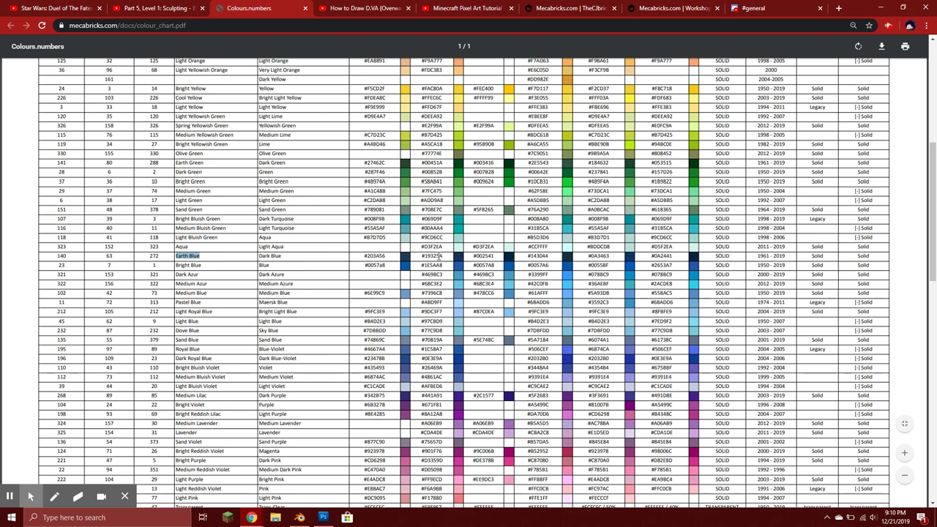
right_click(668, 256)
left_click(661, 257)
right_click(661, 256)
left_click(677, 265)
- Switch to Photoshop and set the foreground colour to the copied Earth Blue hex code, #0A2441
left_click(329, 517)
left_click(9, 311)
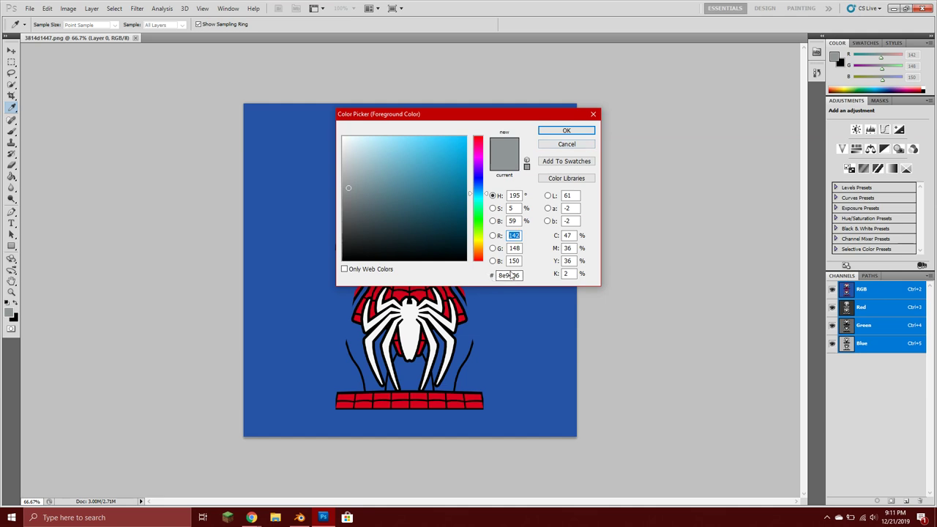
key("BackSpace")
right_click(511, 274)
left_click(545, 319)
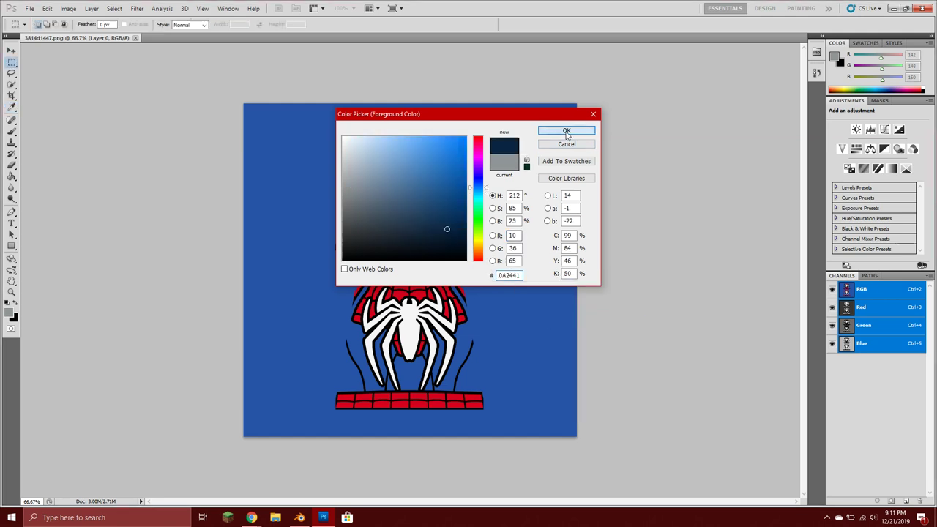
left_click(566, 131)
- Fill the blue background of the torso texture with the foreground colour using the Paint Bucket tool
key("m")
left_click(11, 178)
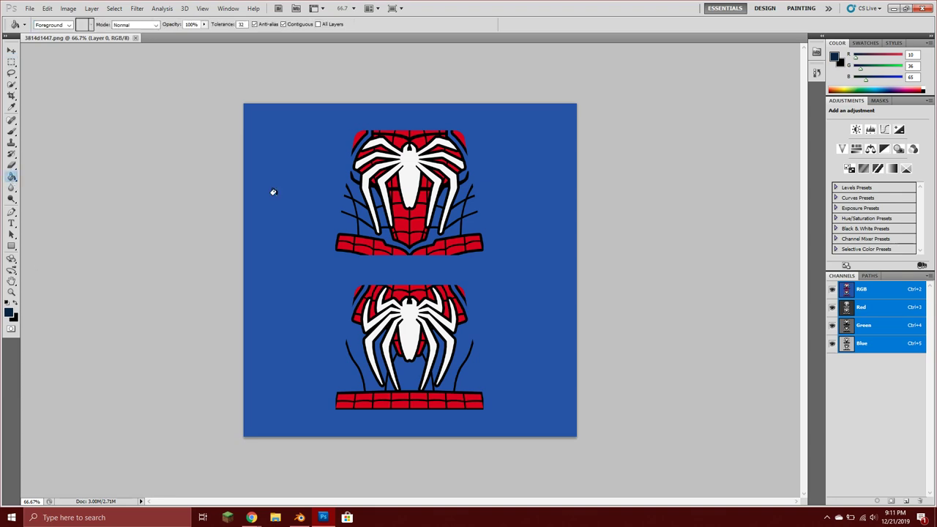
left_click(275, 212)
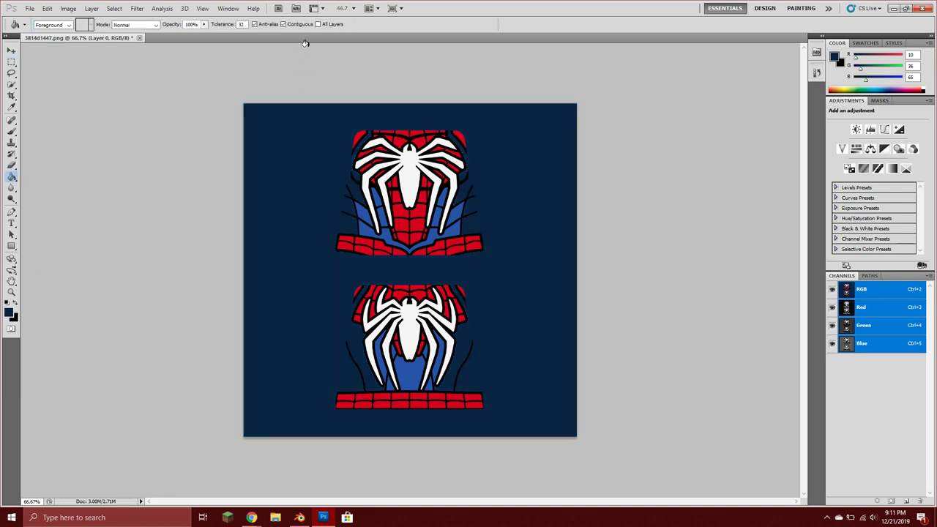
- Fill the remaining light-blue areas between the spider legs and web lines on the front torso print with Earth Blue
left_click(352, 8)
left_click(350, 52)
scroll(310, 163, "up", 4)
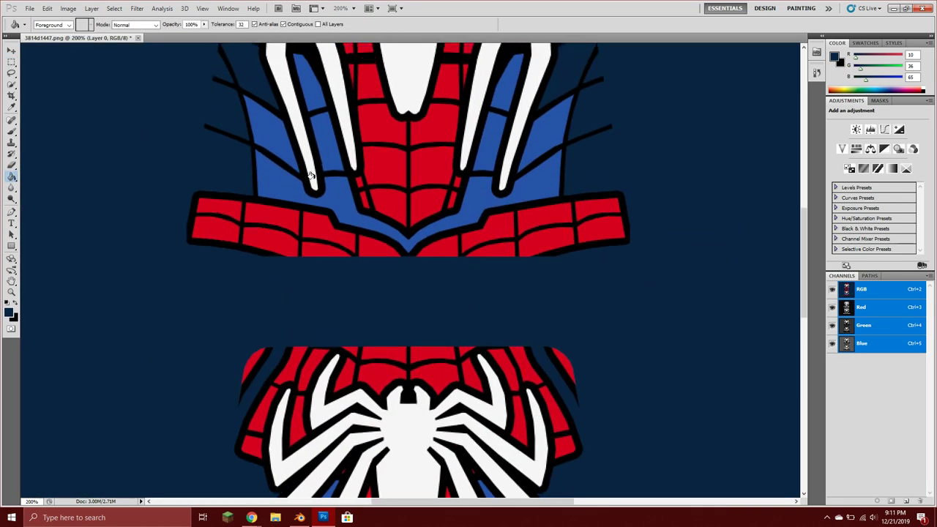
scroll(311, 163, "up", 2)
left_click(310, 162)
left_click(324, 213)
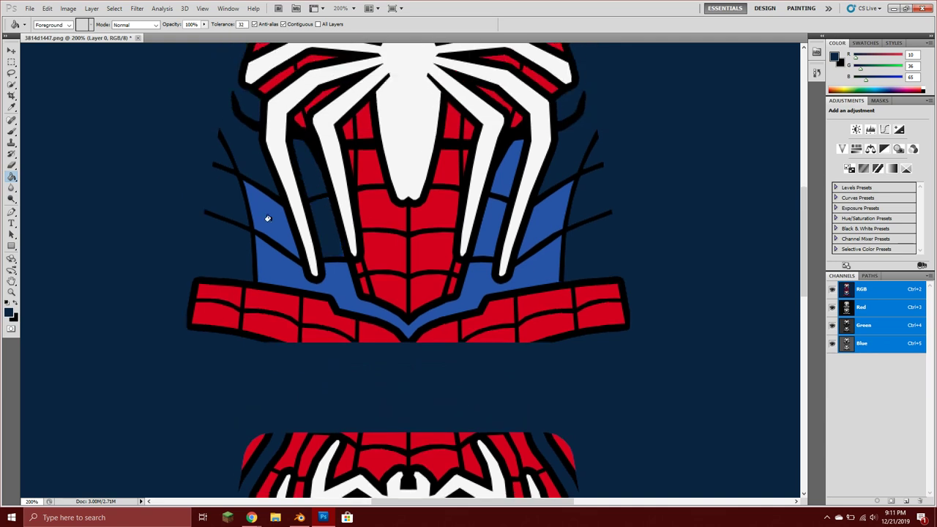
left_click(266, 218)
left_click(269, 265)
left_click(488, 220)
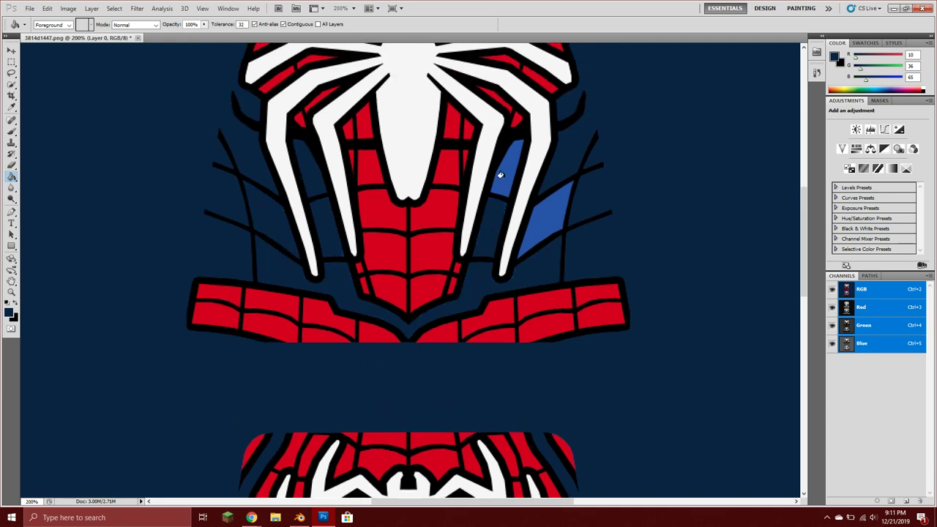
left_click(548, 205)
- Fill the remaining light-blue areas around the spider's body and legs on the back torso print with Earth Blue
scroll(535, 211, "down", 1)
scroll(535, 212, "up", 3)
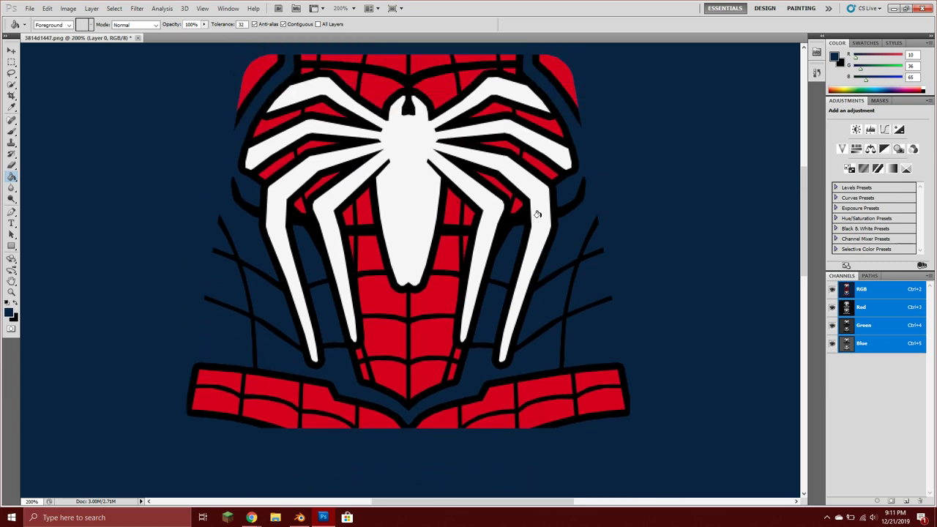
scroll(535, 212, "down", 5)
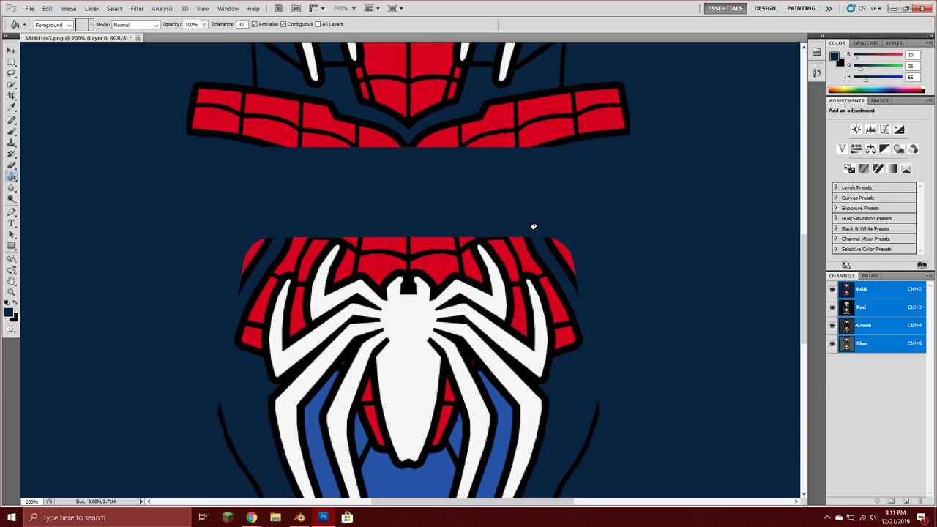
scroll(495, 257, "down", 1)
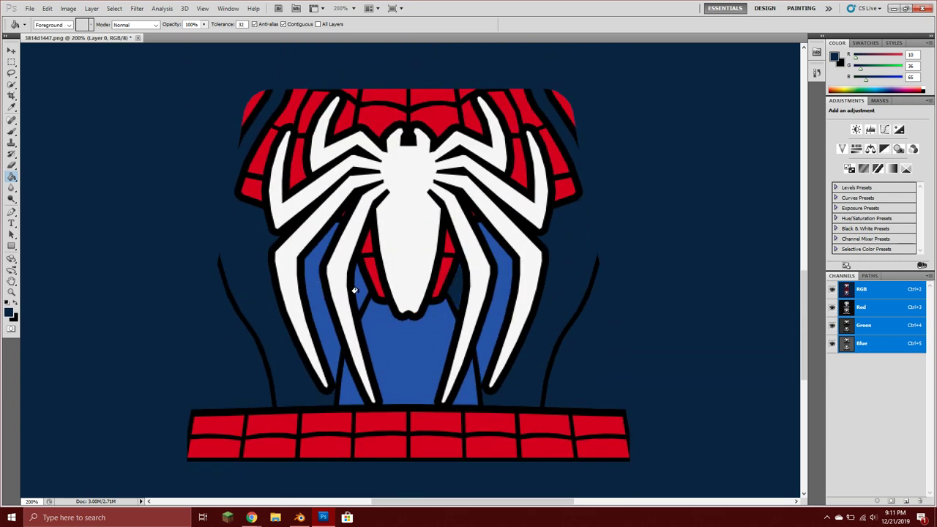
left_click(384, 336)
left_click(319, 319)
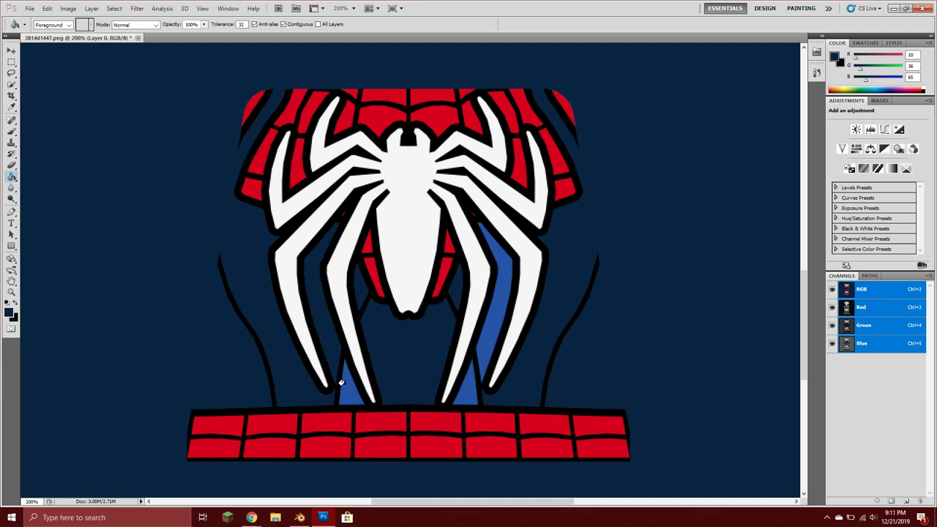
left_click(342, 382)
left_click(469, 378)
left_click(484, 342)
scroll(548, 310, "down", 1)
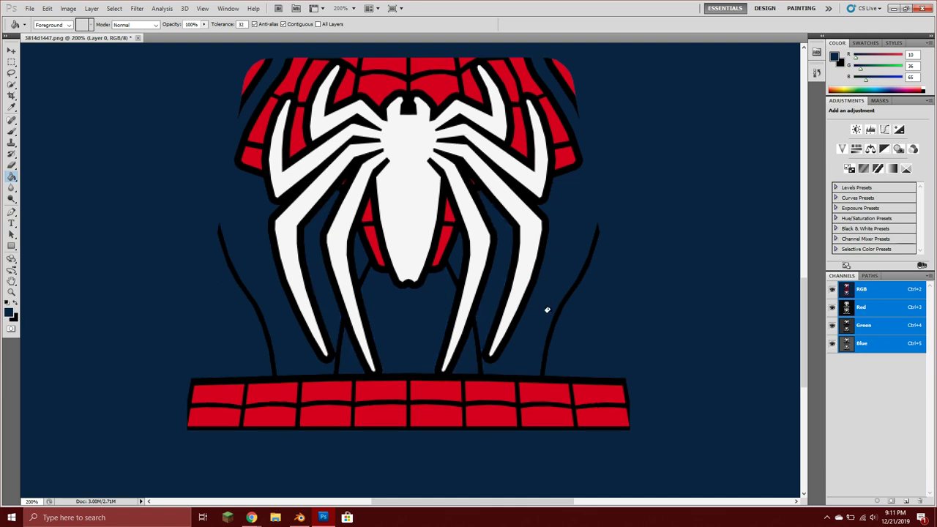
- Zoom the torso texture out to 50% to review it and save the recoloured file
scroll(434, 91, "up", 1)
left_click(351, 9)
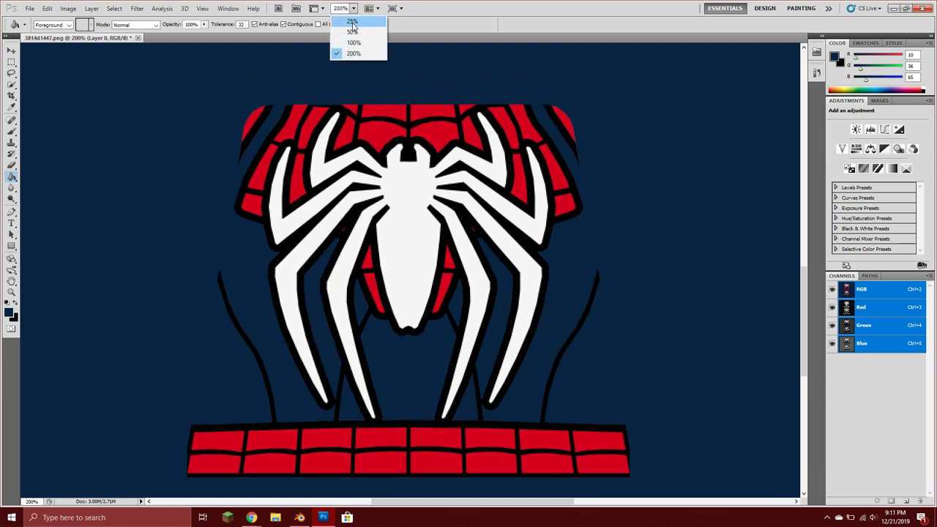
left_click(343, 20)
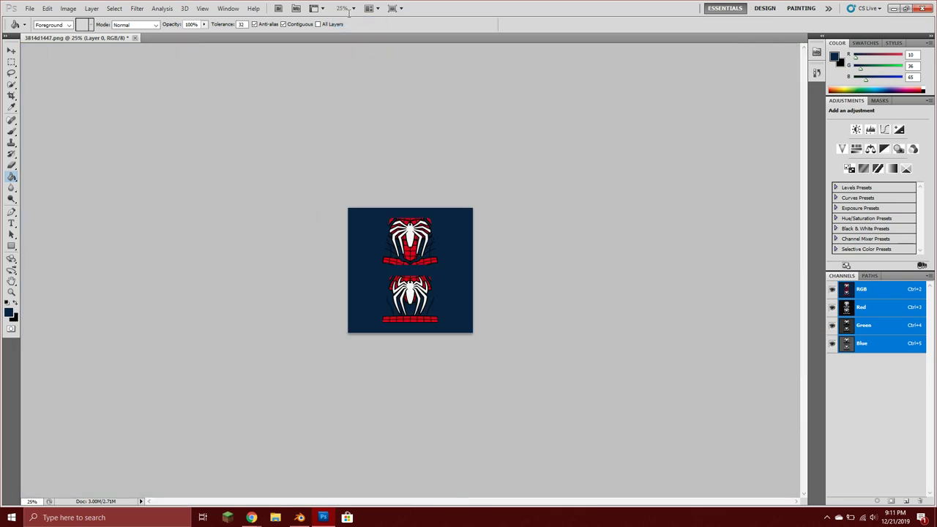
left_click(352, 8)
left_click(355, 34)
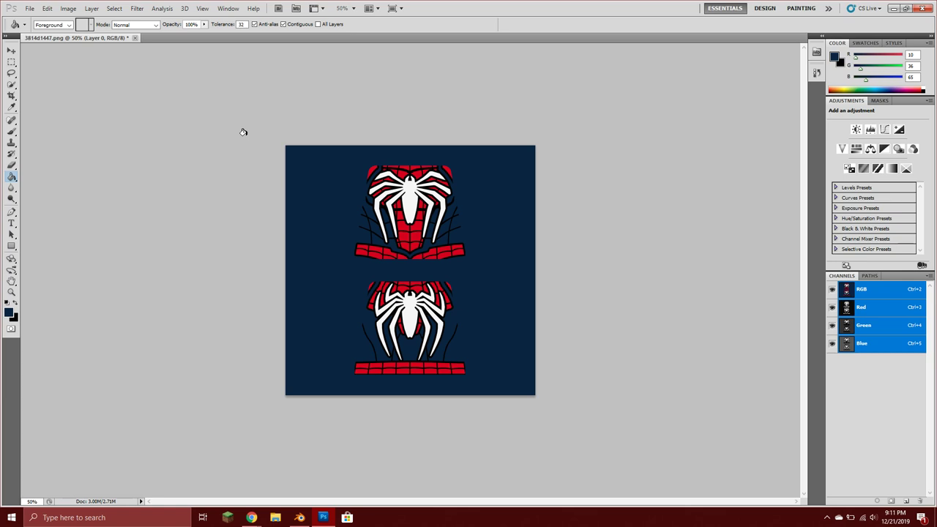
left_click(27, 10)
left_click(64, 148)
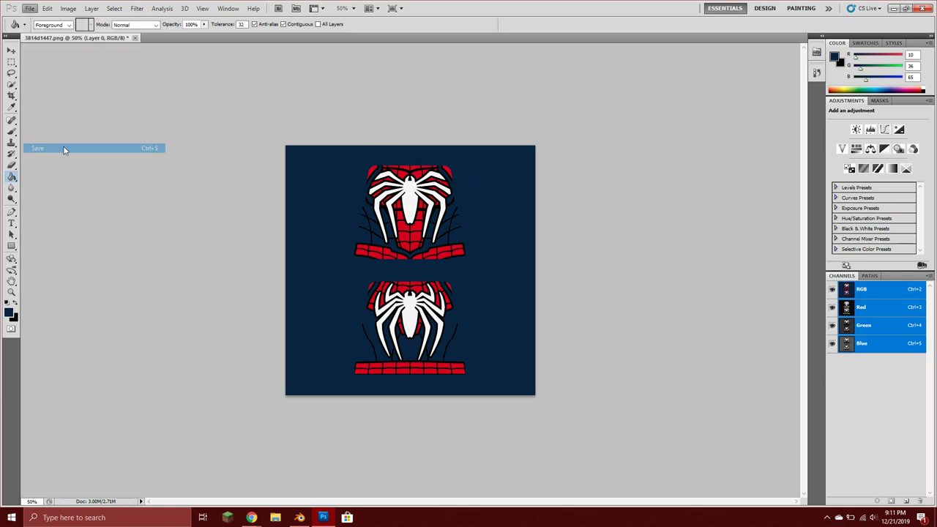
- Open the hip texture 3815d586.png, fill its blue background with Earth Blue and save it
left_click(30, 8)
left_click(44, 29)
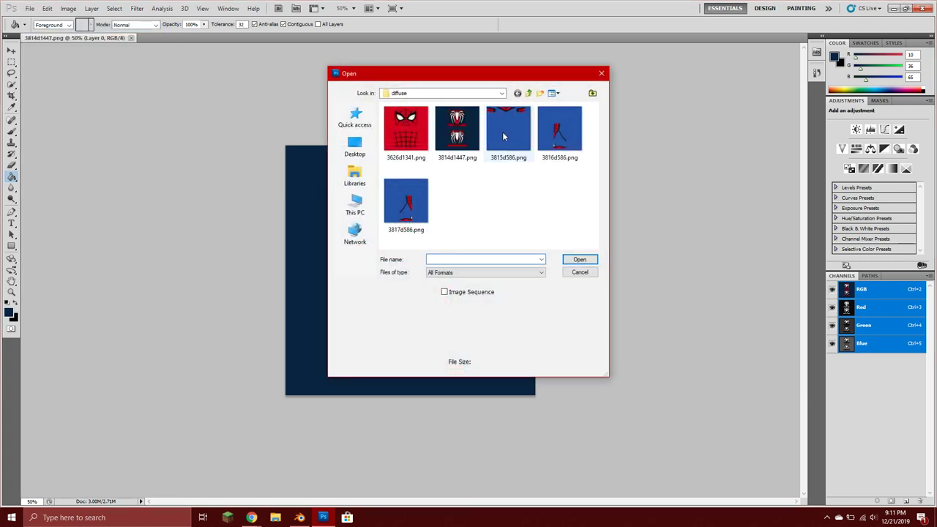
left_click(503, 136)
left_click(578, 259)
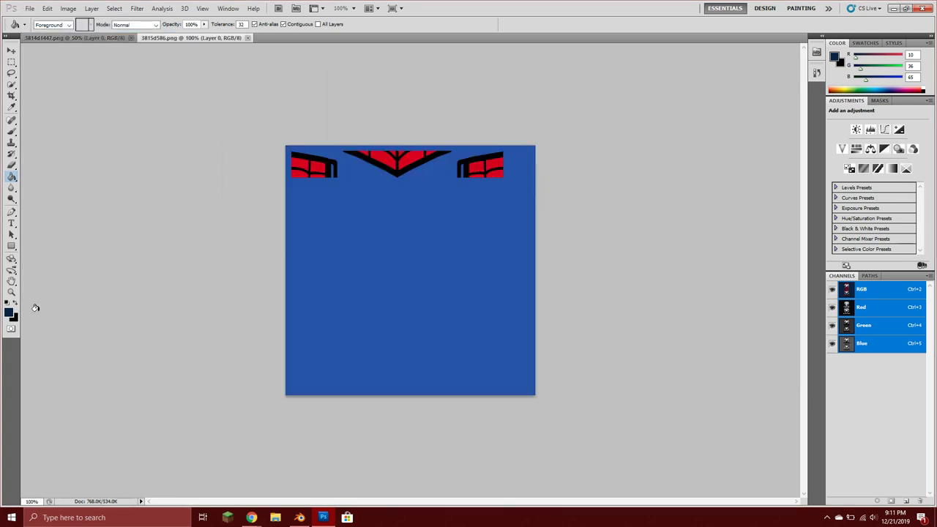
left_click(381, 259)
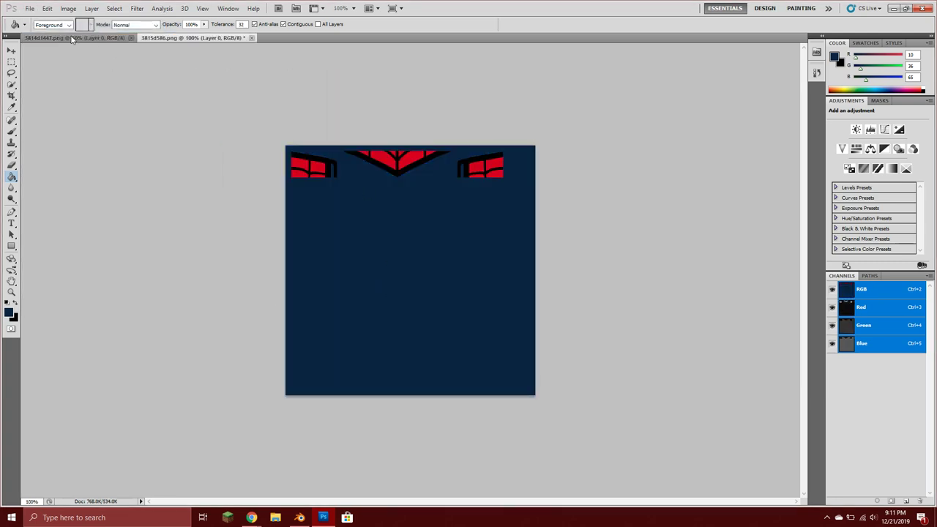
left_click(29, 8)
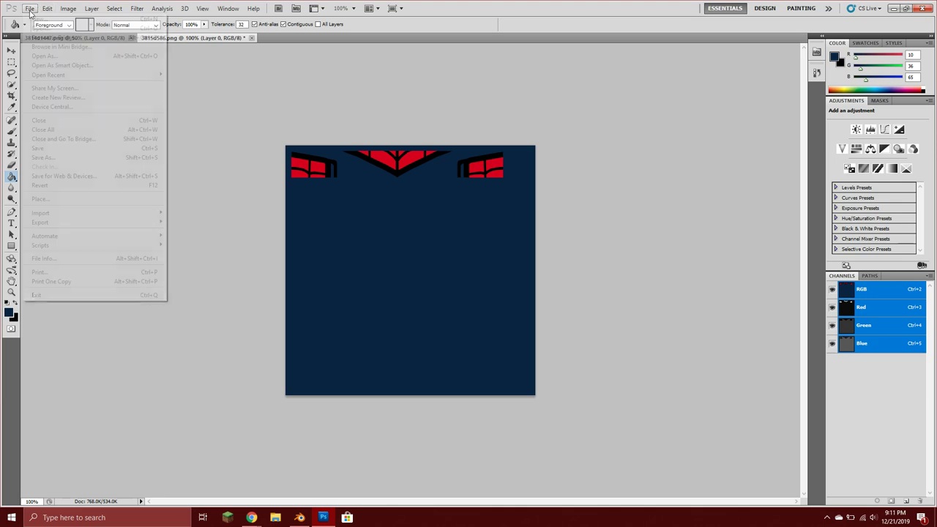
left_click(38, 148)
- Open the leg texture 3816d586.png, fill its blue background with Earth Blue and save it
left_click(29, 8)
left_click(40, 27)
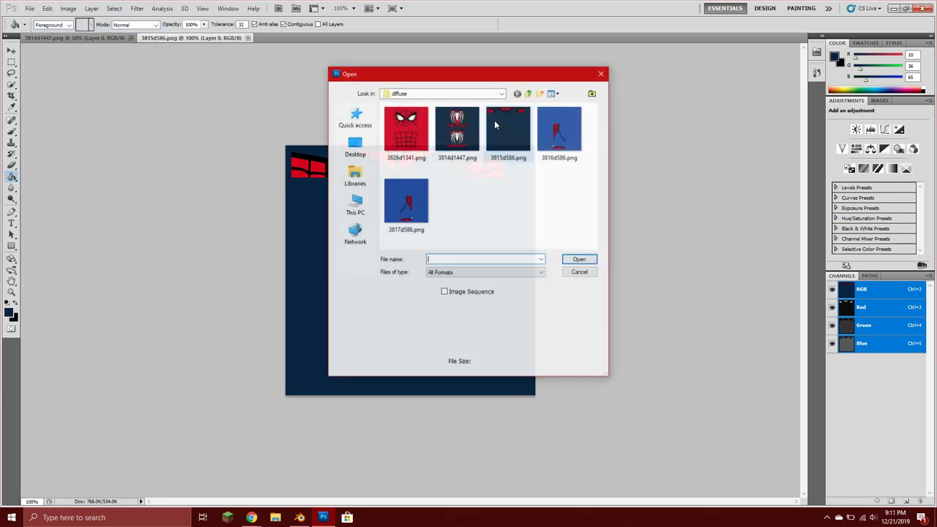
left_click(558, 128)
left_click(579, 259)
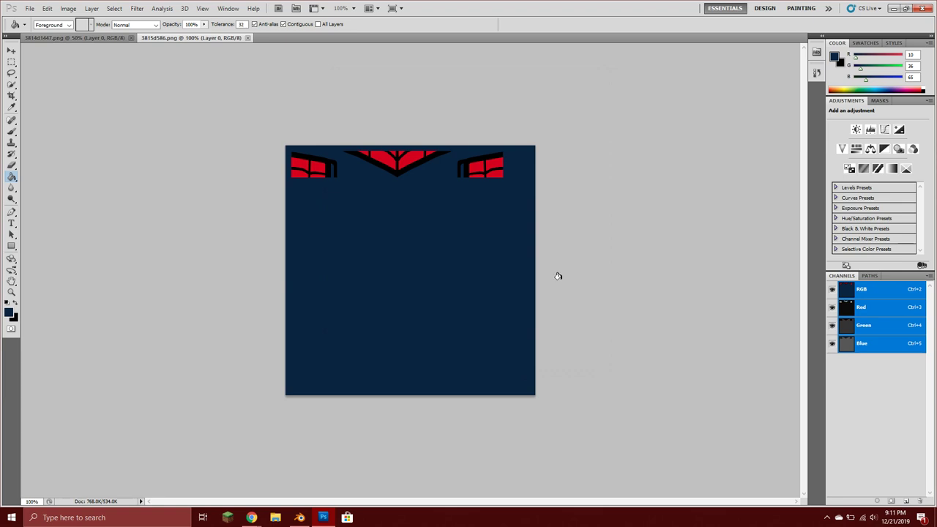
left_click(507, 219)
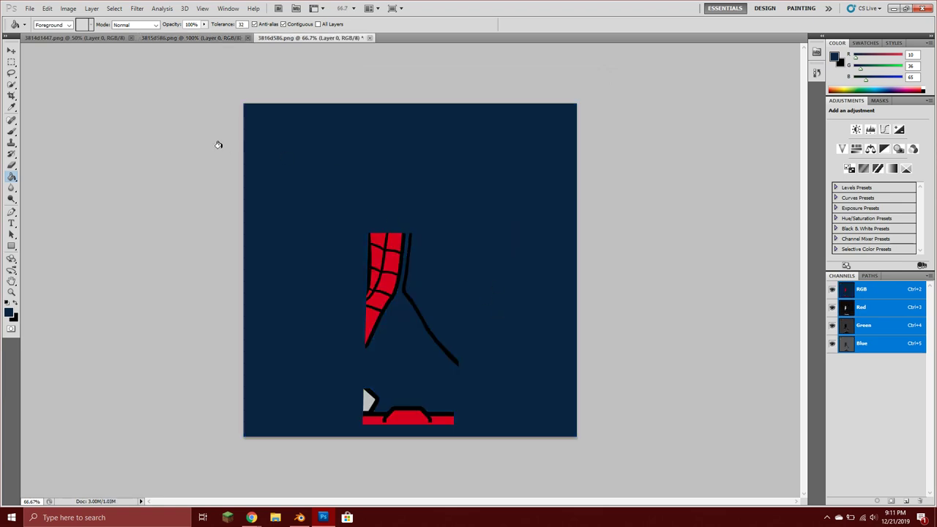
left_click(30, 8)
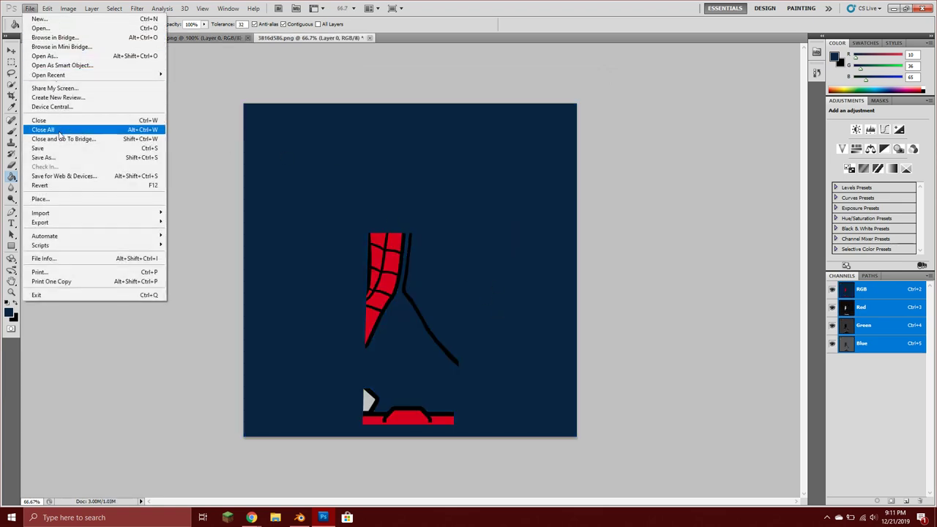
left_click(55, 149)
- Open the other leg texture 3817d586.png, fill its blue background with Earth Blue and save it
left_click(29, 8)
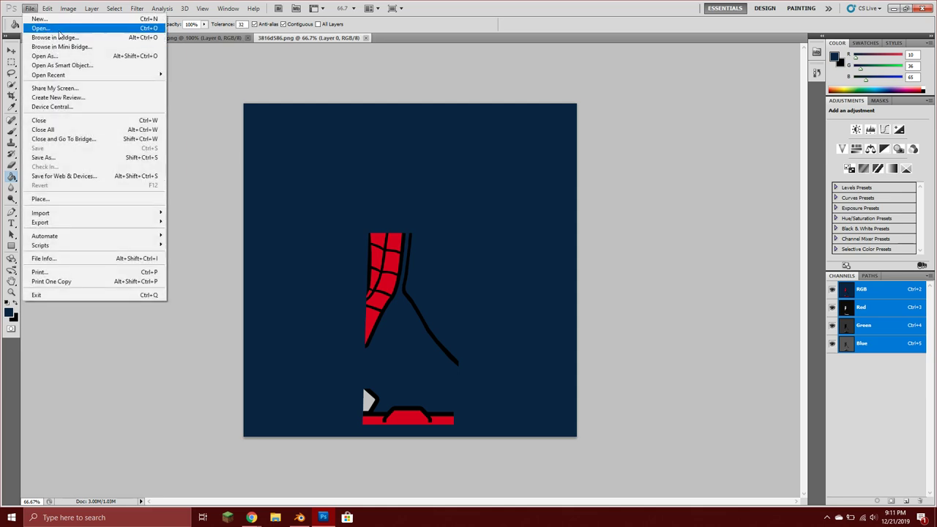
left_click(41, 28)
left_click(406, 201)
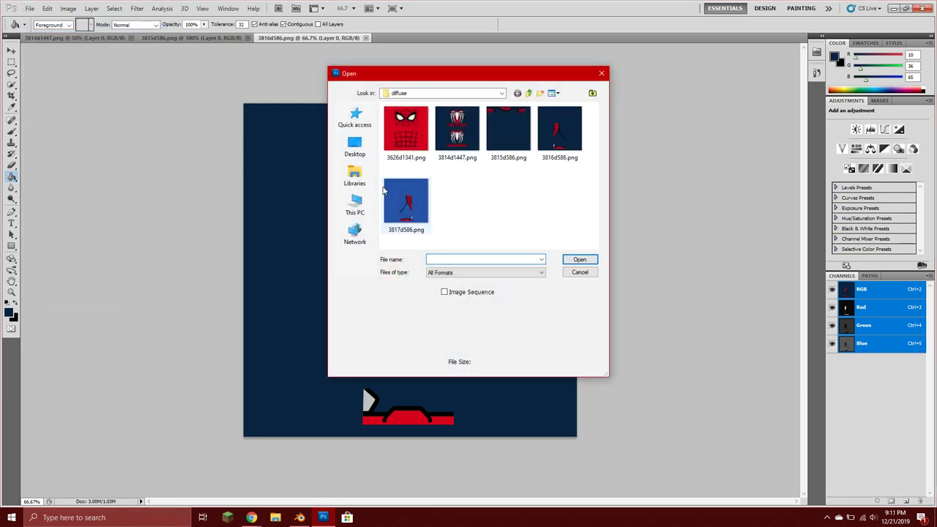
left_click(580, 259)
left_click(320, 186)
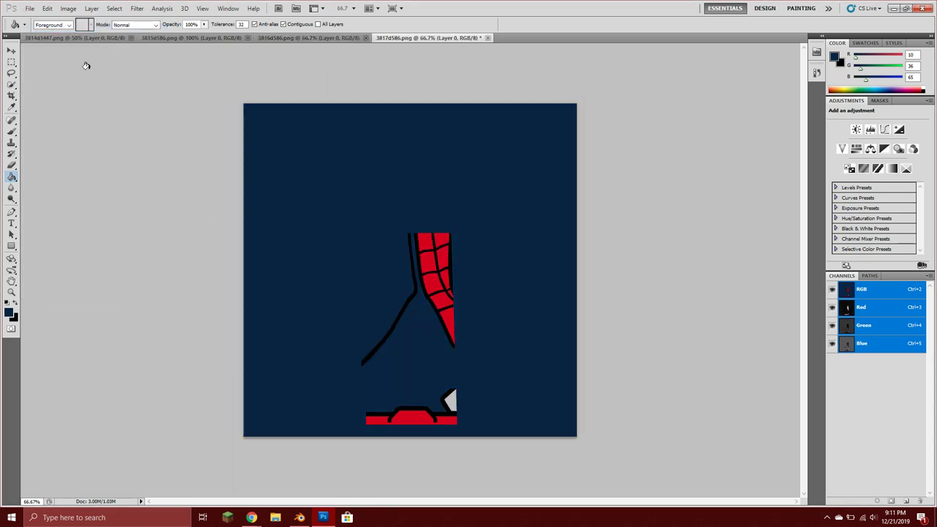
left_click(29, 8)
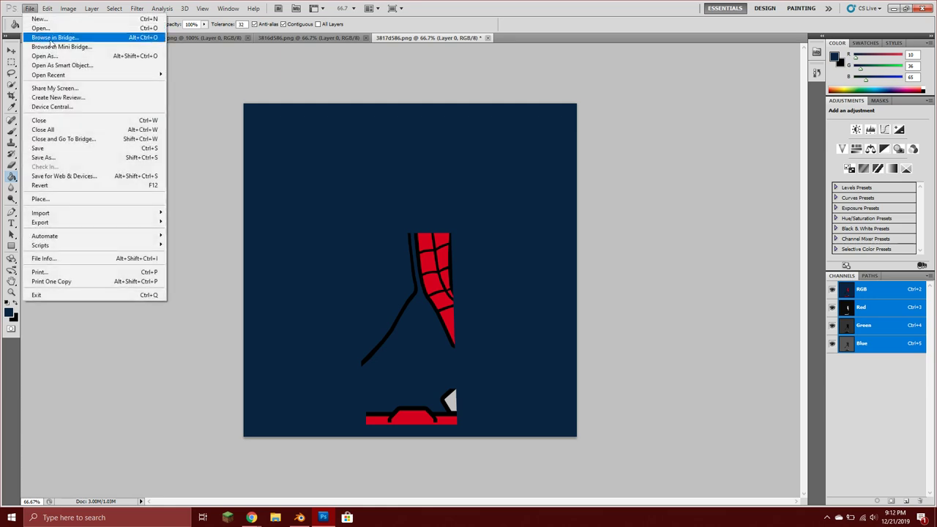
left_click(60, 149)
- Try filling the white eye areas of the head texture 3626d1341.png with Earth Blue, and close the file without saving
left_click(29, 8)
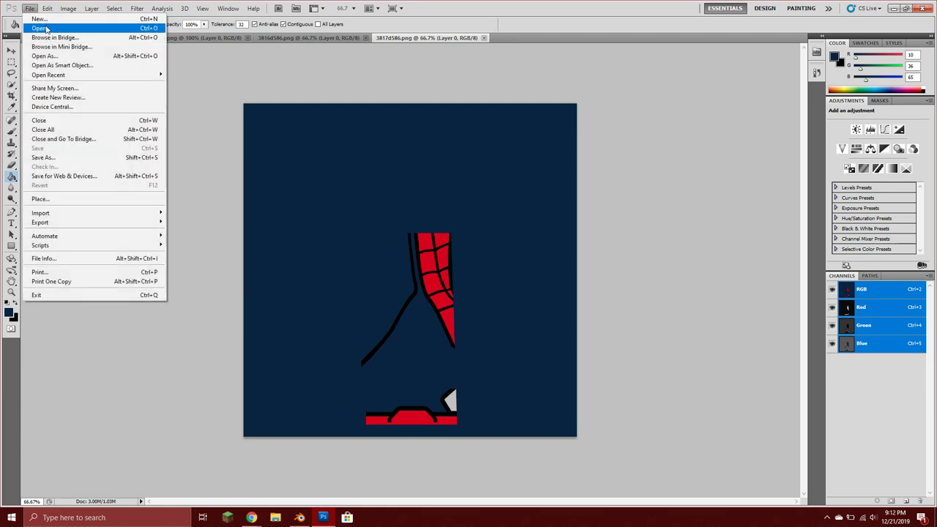
left_click(43, 27)
left_click(406, 135)
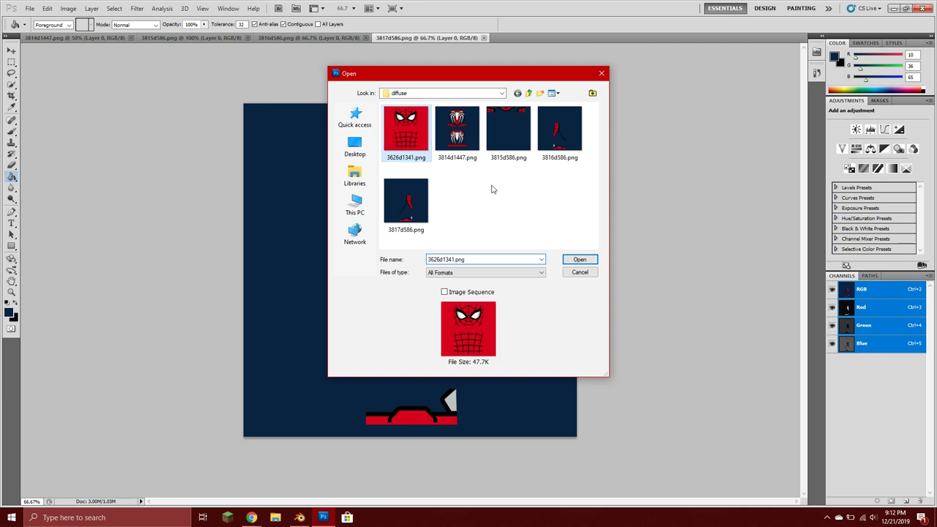
left_click(587, 259)
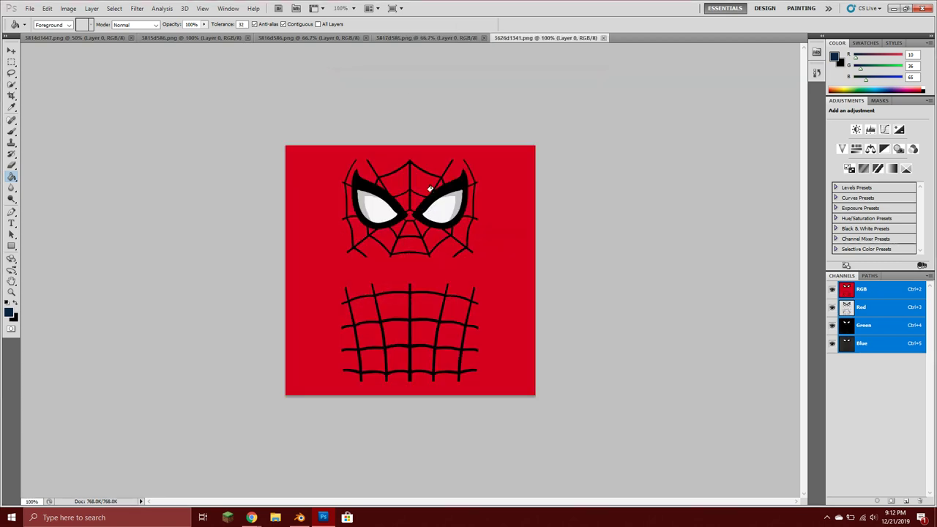
left_click(354, 8)
left_click(348, 55)
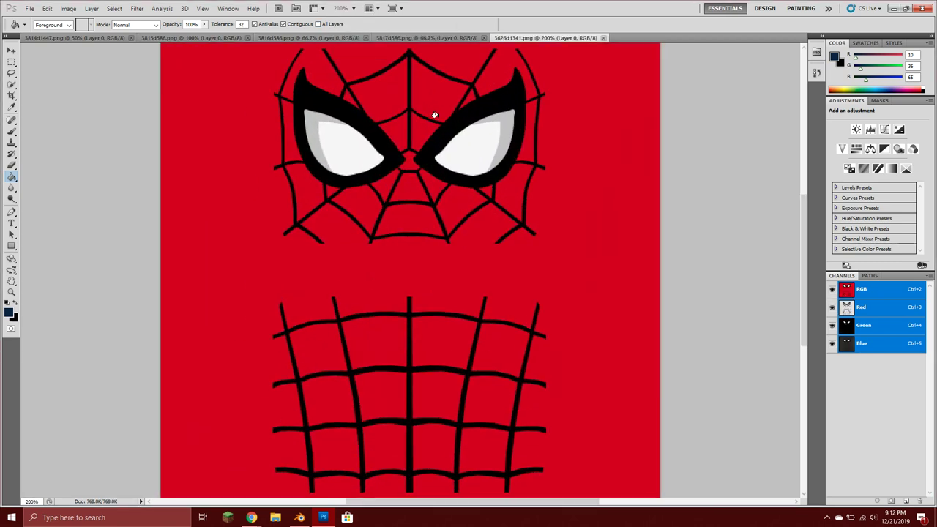
scroll(435, 115, "up", 3)
left_click(356, 204)
left_click(488, 200)
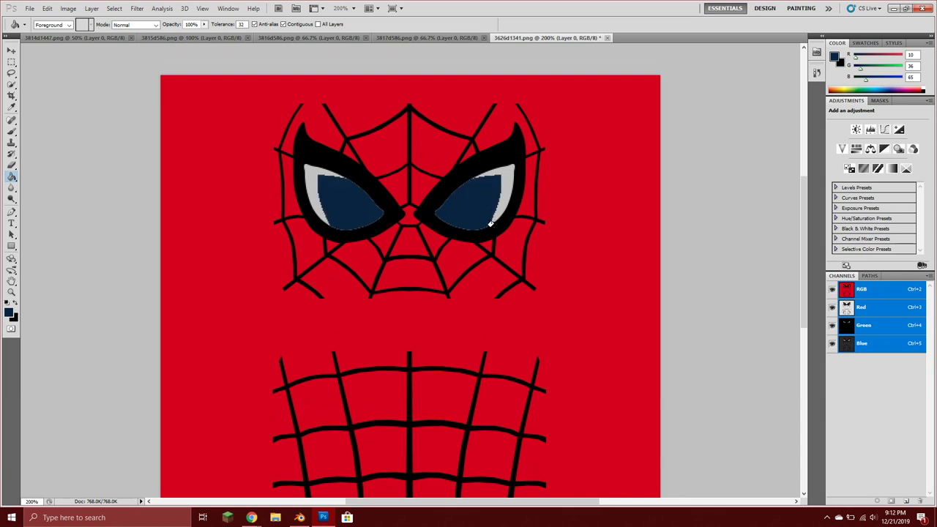
left_click(607, 39)
left_click(470, 194)
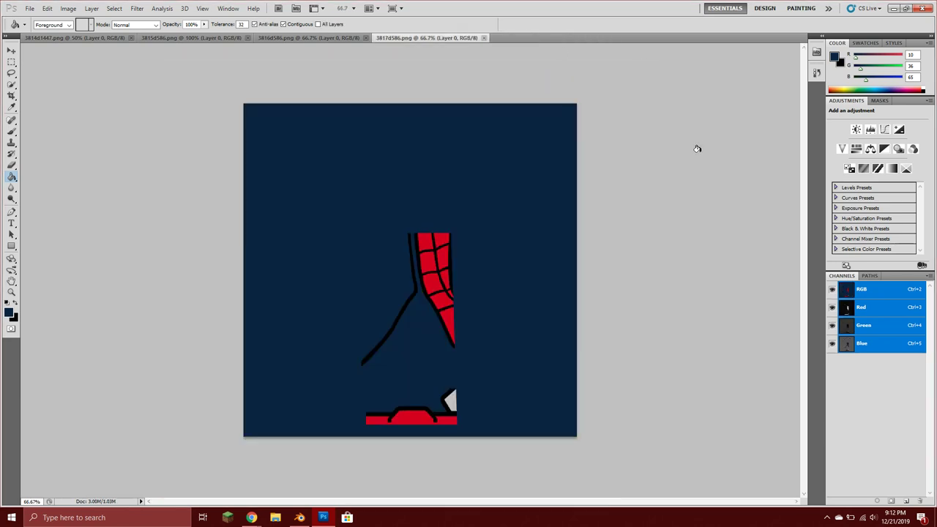
- Close Photoshop and switch to the Mecabricks workshop page with the posed Spider-Man model in the browser
left_click(922, 8)
left_click(566, 7)
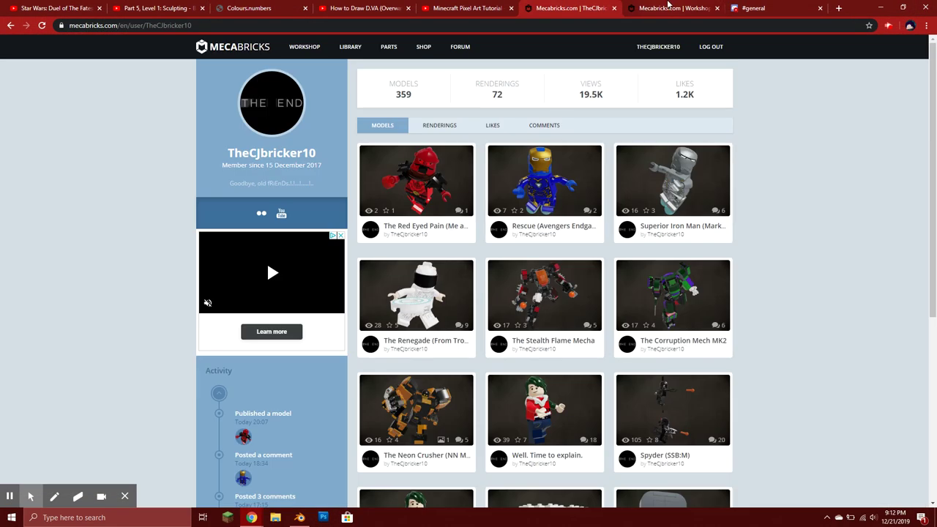
left_click(667, 6)
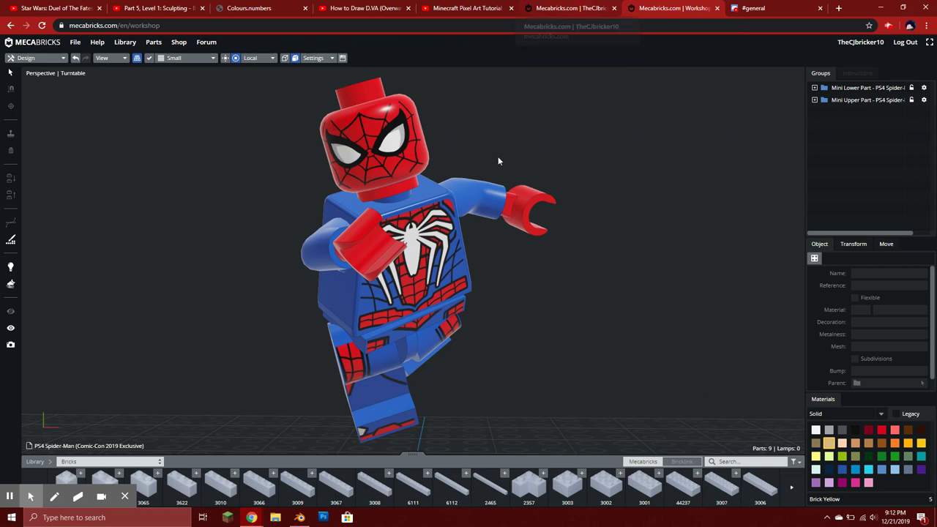
- Leave the workshop for the part manager and open the blank form for a new custom part
left_click(158, 45)
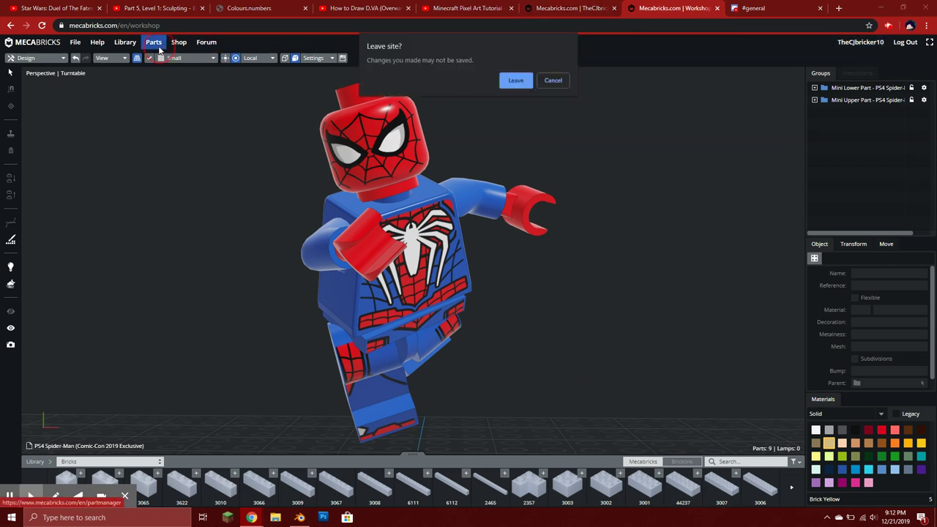
left_click(524, 82)
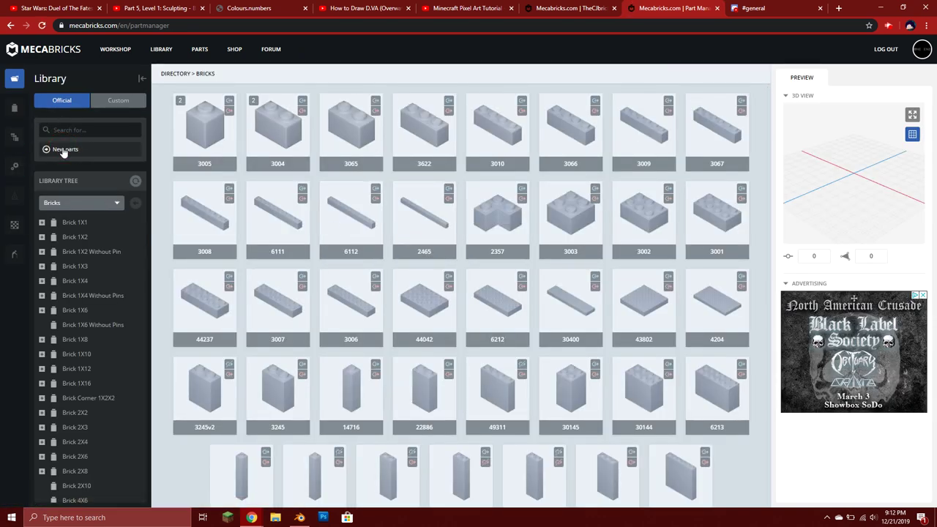
left_click(108, 102)
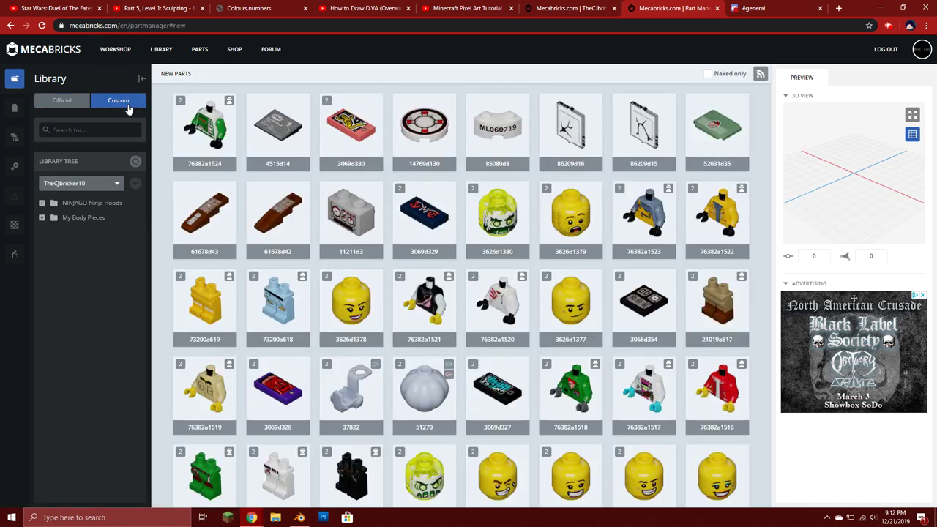
left_click(128, 106)
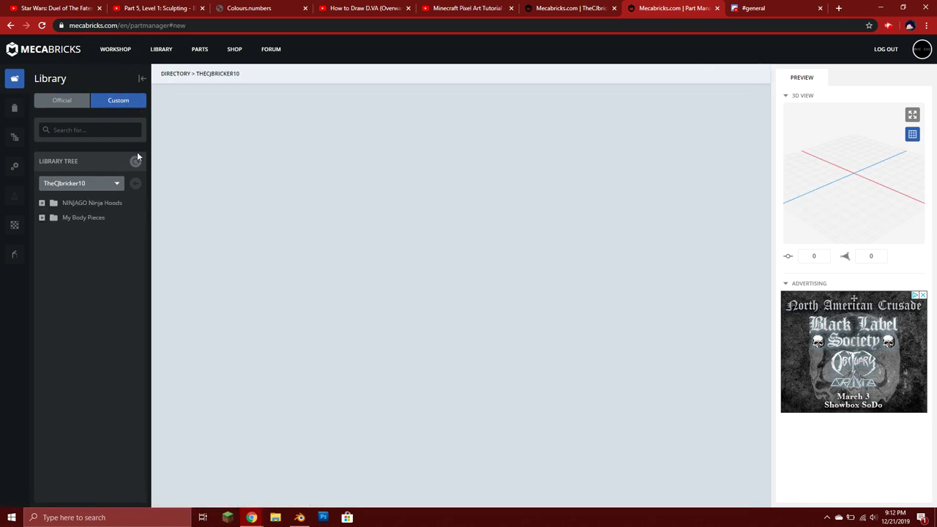
left_click(15, 108)
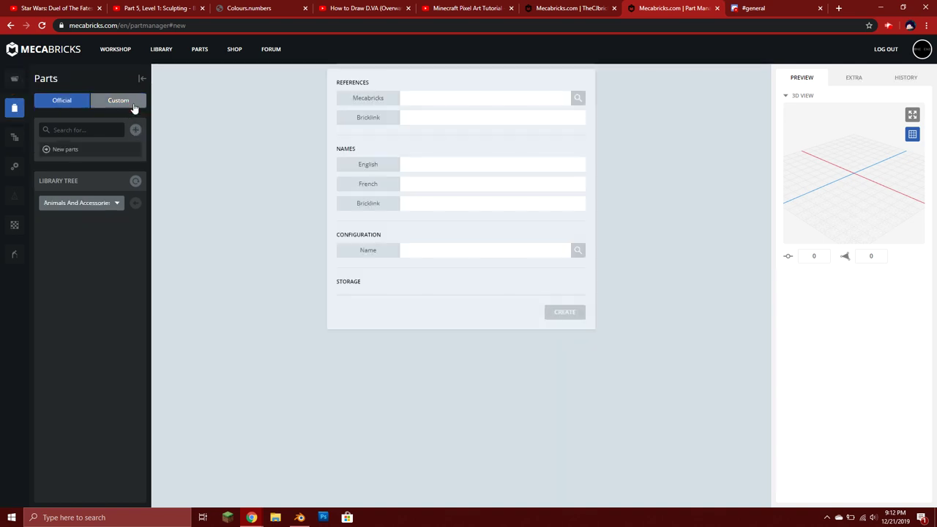
left_click(116, 102)
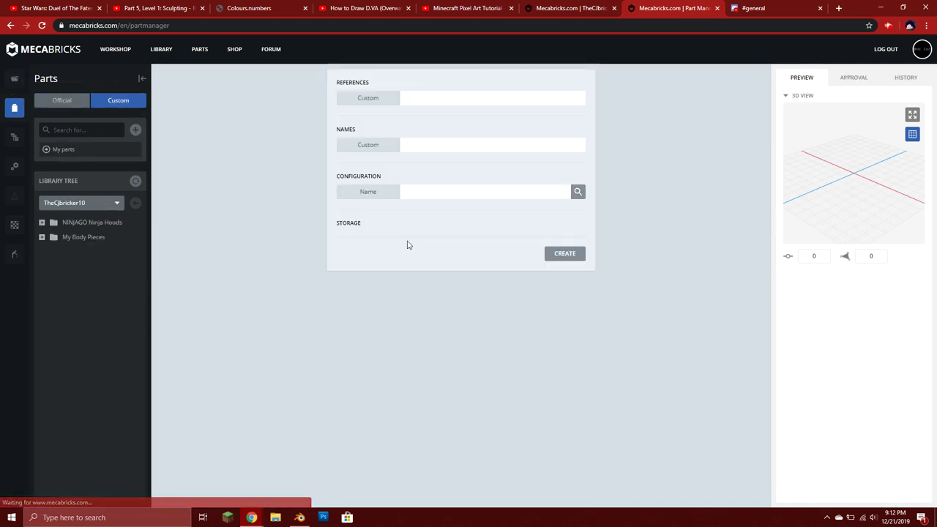
- Set the new custom part's configuration to 3814 and its material to 140 - Earth Blue
double_click(446, 191)
left_click(475, 186)
left_click(575, 194)
left_click_drag(866, 183, 843, 177)
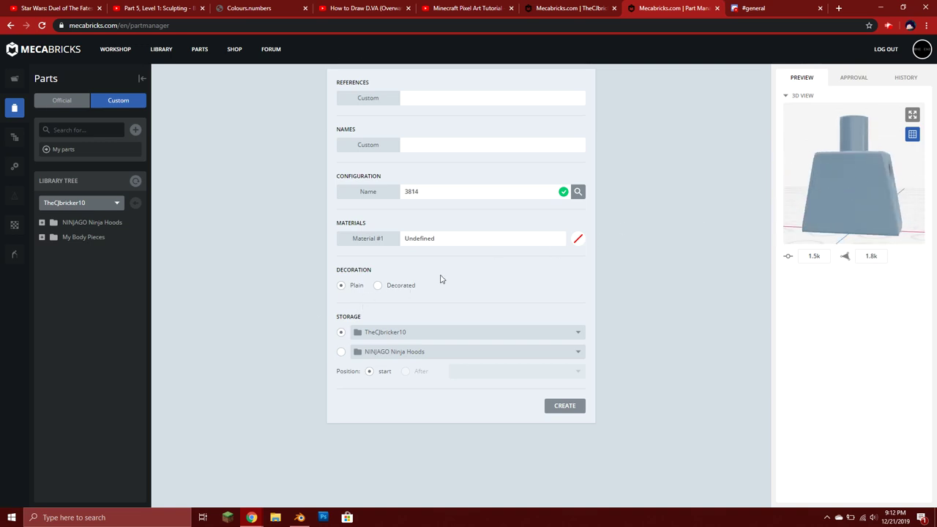
left_click(577, 239)
left_click(624, 331)
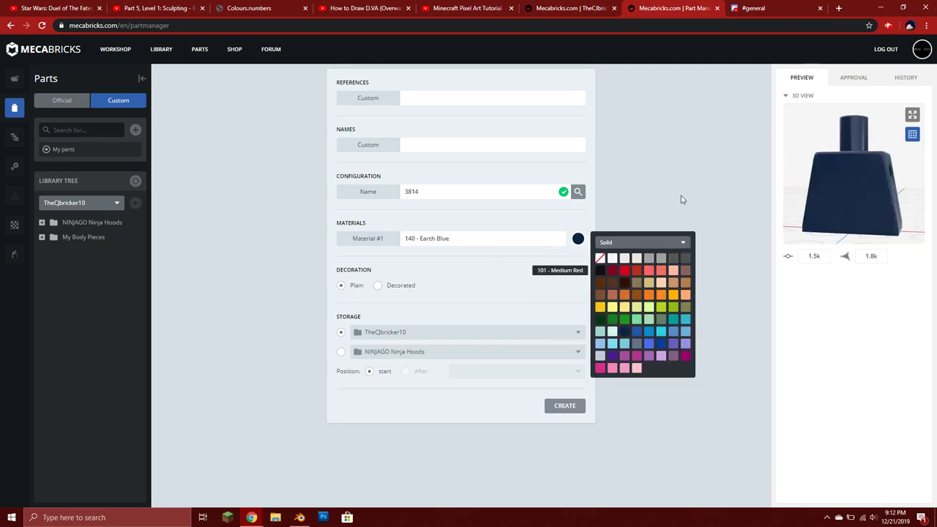
left_click(716, 184)
left_click_drag(826, 184, 846, 184)
- Make the torso part decorated on UV layer uv1 with 3814d1447.png from PS4 Spider-Man/maps/diffuse as its colour texture
left_click(377, 285)
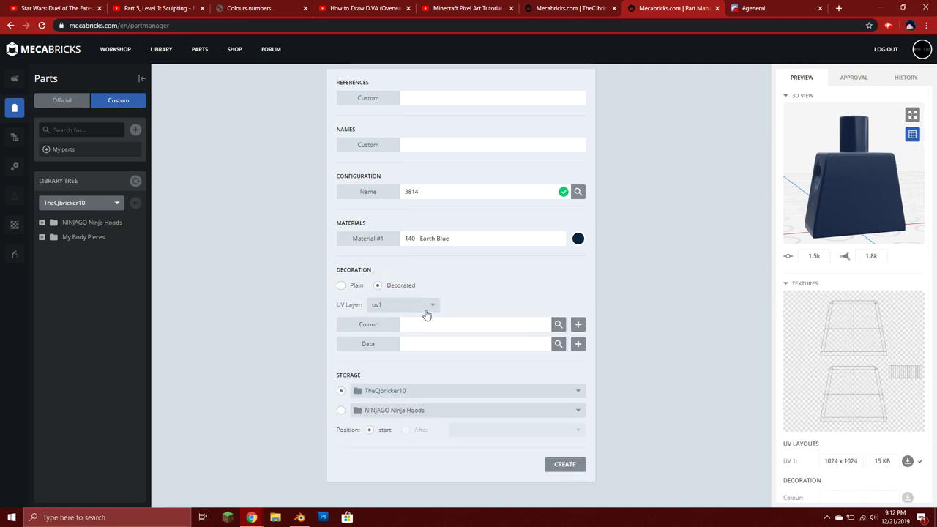
left_click(427, 306)
left_click(424, 316)
left_click(577, 324)
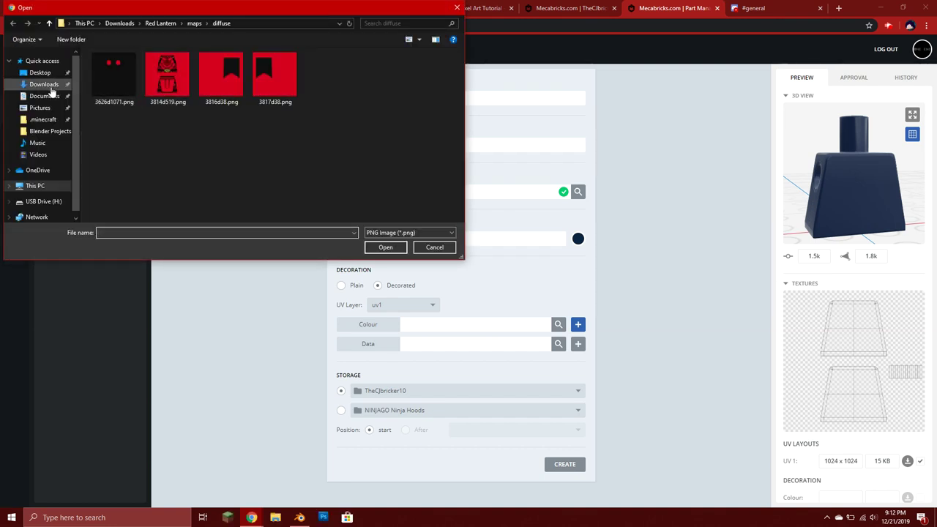
left_click(46, 84)
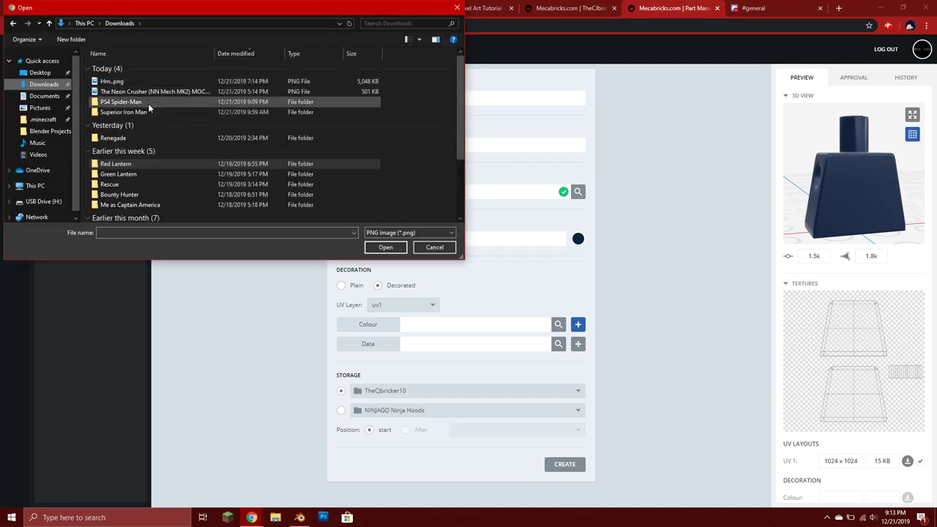
double_click(147, 103)
double_click(145, 68)
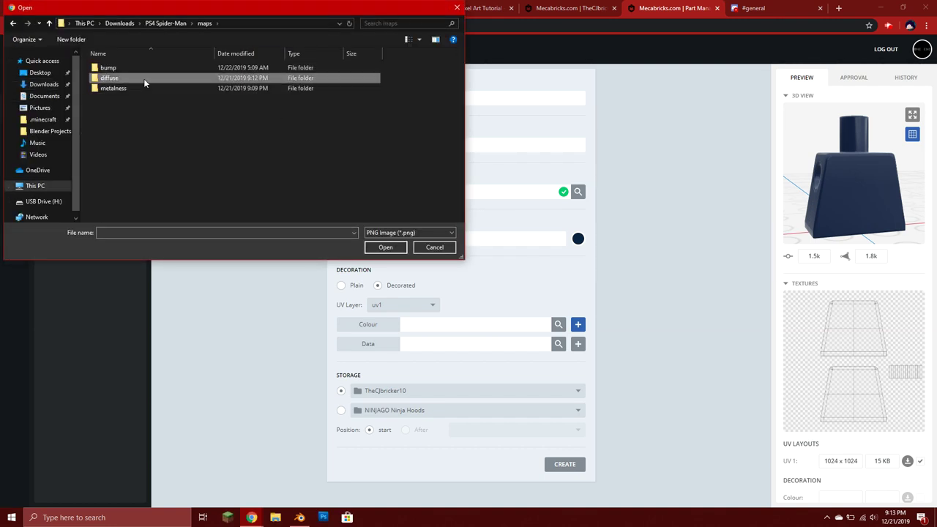
double_click(143, 76)
left_click(152, 74)
left_click(375, 248)
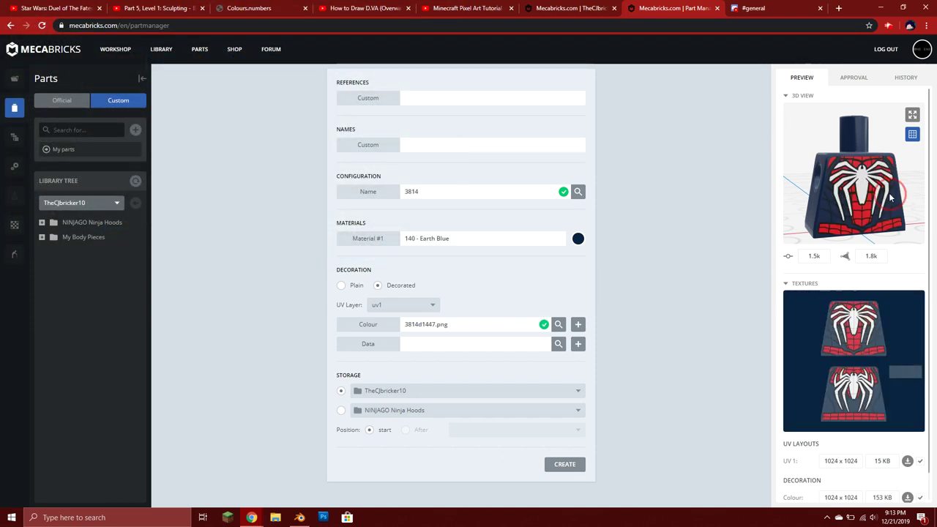
- Inspect the decorated torso from several angles in the enlarged 3D preview, and return to the part form
left_click_drag(902, 192, 861, 190)
scroll(862, 190, "up", 3)
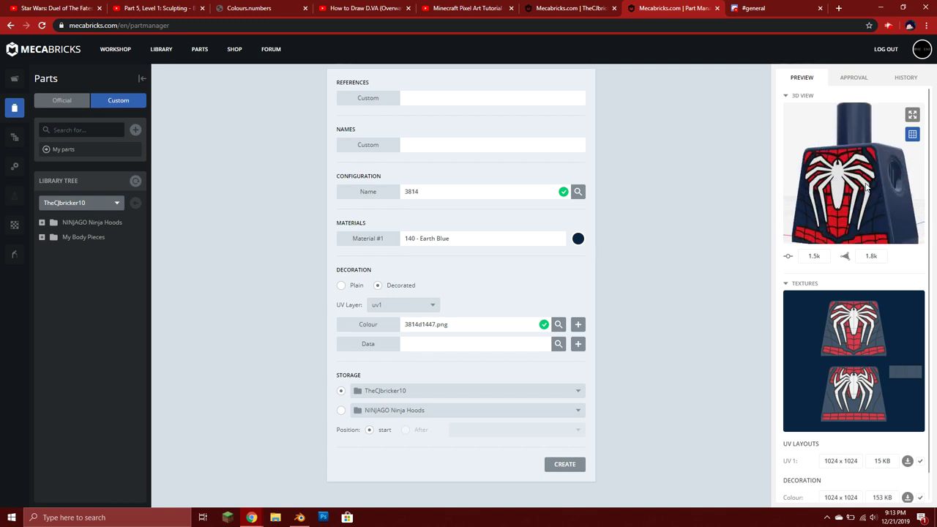
left_click(911, 115)
left_click_drag(593, 270, 650, 259)
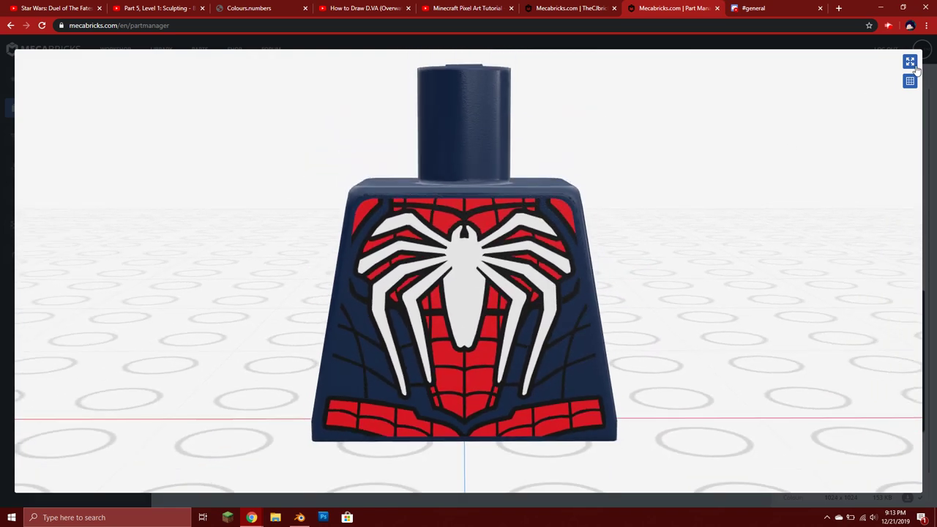
left_click_drag(750, 143, 815, 159)
left_click(909, 62)
scroll(874, 357, "down", 1)
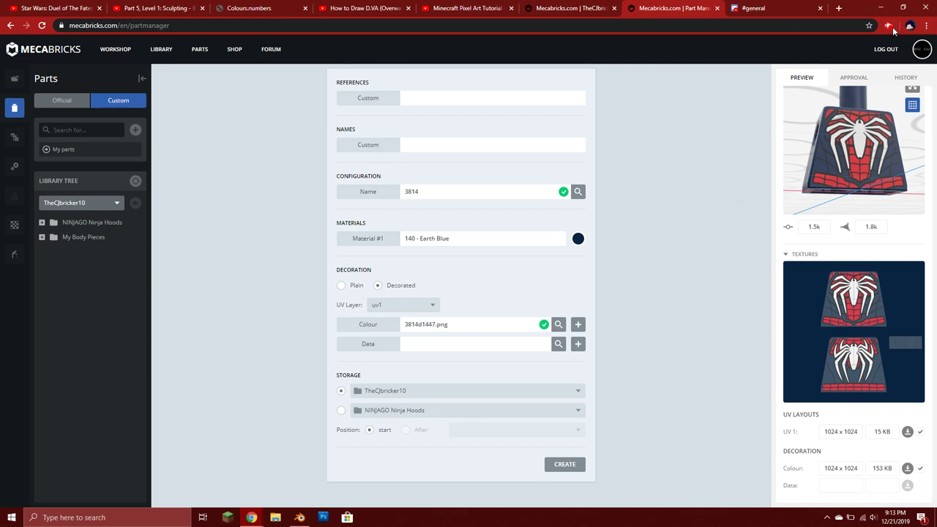
key("alt+shift+s")
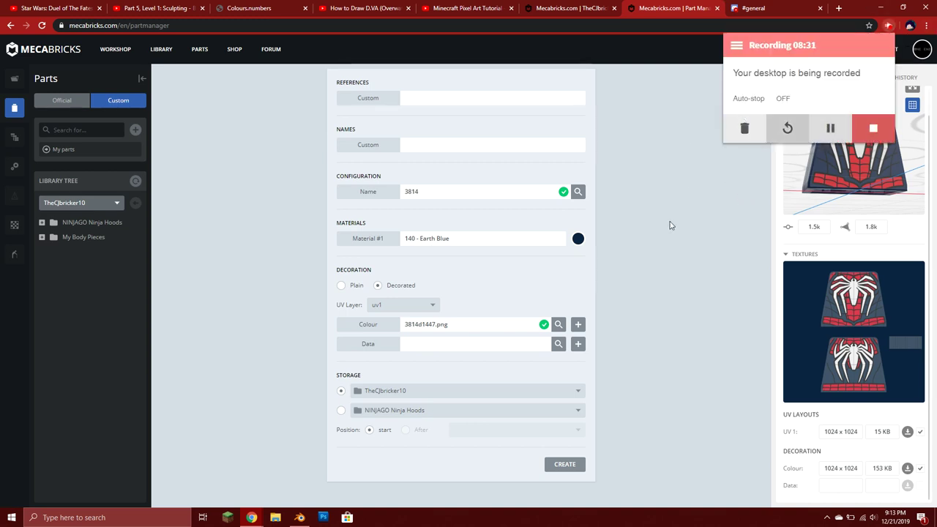
left_click(892, 27)
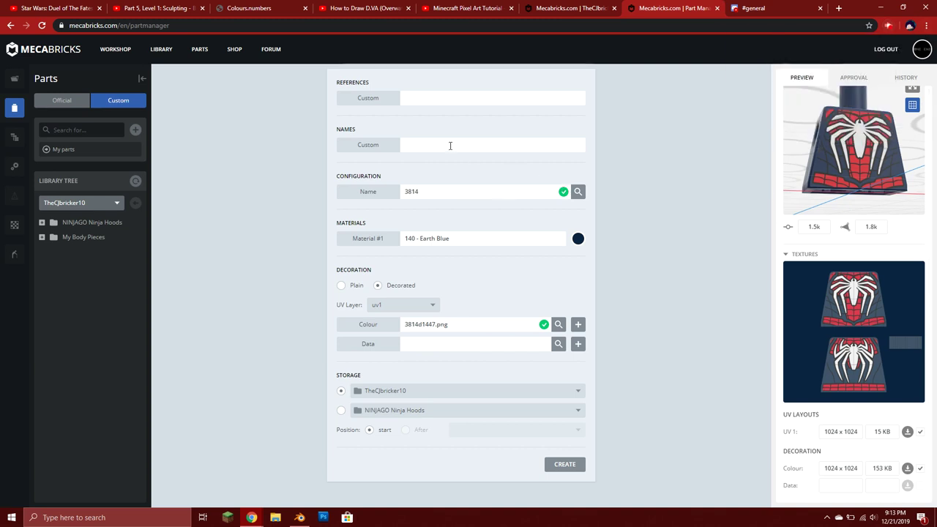
- Enter Spooder Tor as the torso part's custom reference and name, and create the part
left_click(459, 101)
type("T")
key("BackSpace")
type("Spooder Tor")
left_click(451, 142)
type("Spooder Tor")
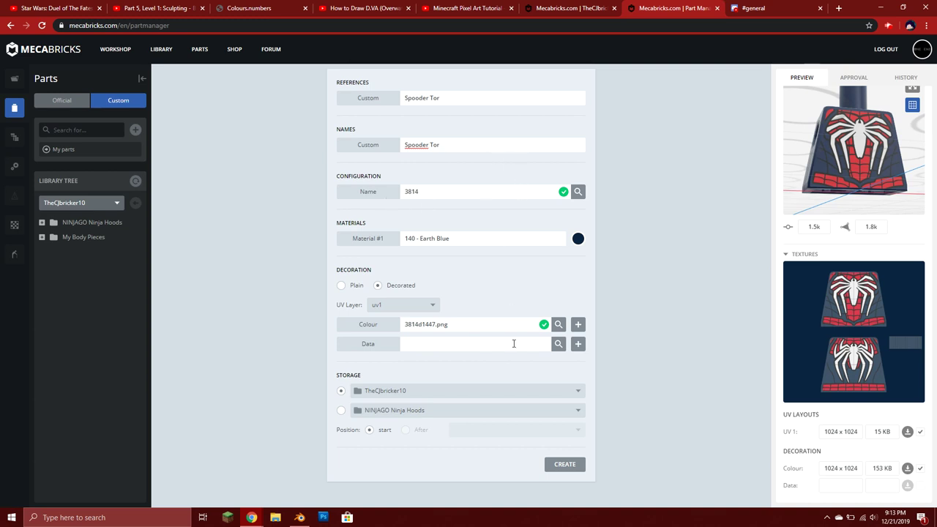
left_click(564, 465)
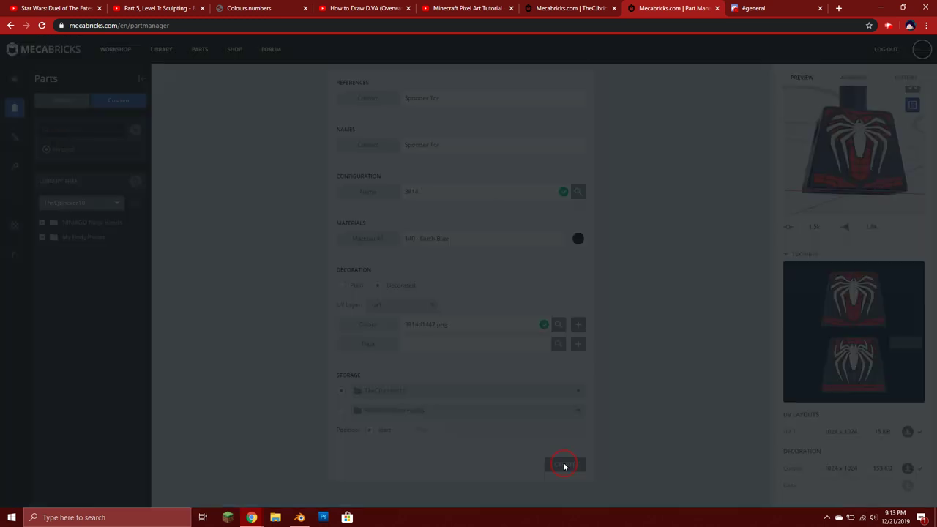
left_click(550, 155)
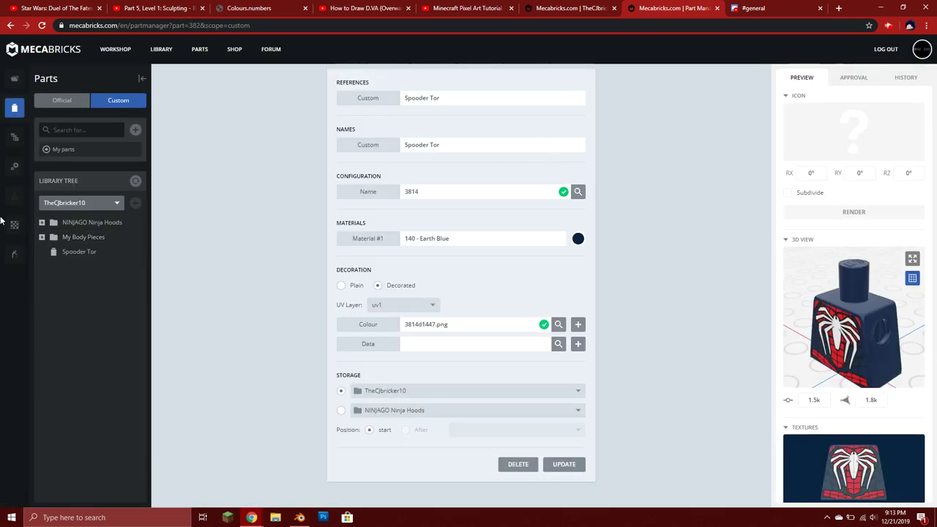
- Look through the uploaded custom textures, checking the preview, size and using part of several, including 3814d1447.png
left_click(15, 226)
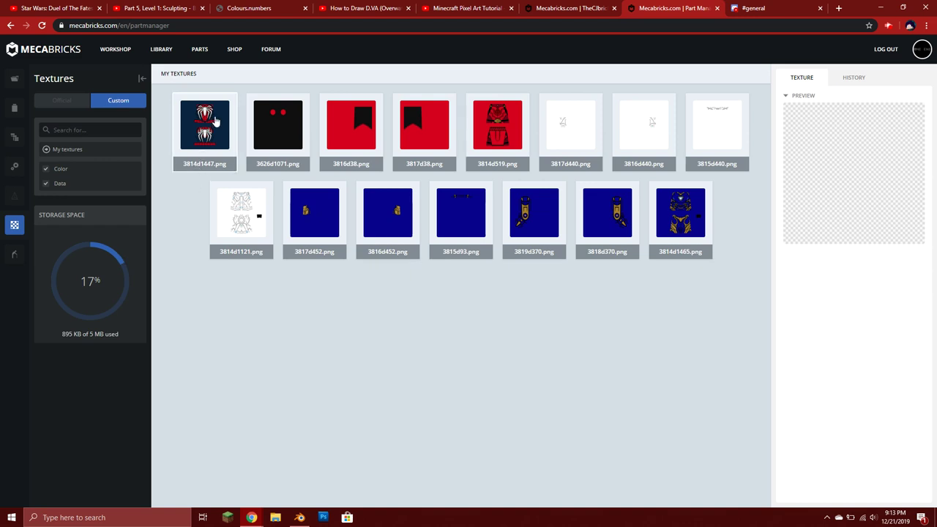
left_click(217, 213)
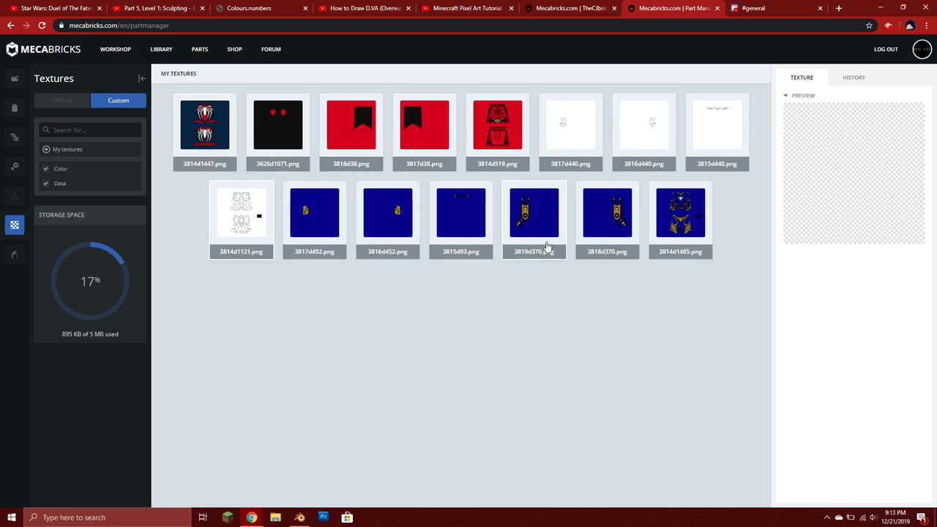
left_click(718, 133)
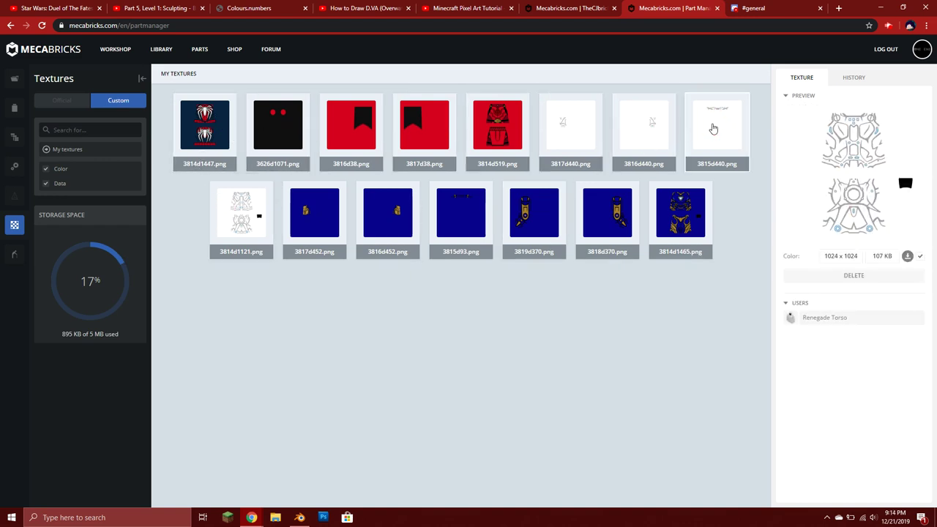
left_click(586, 129)
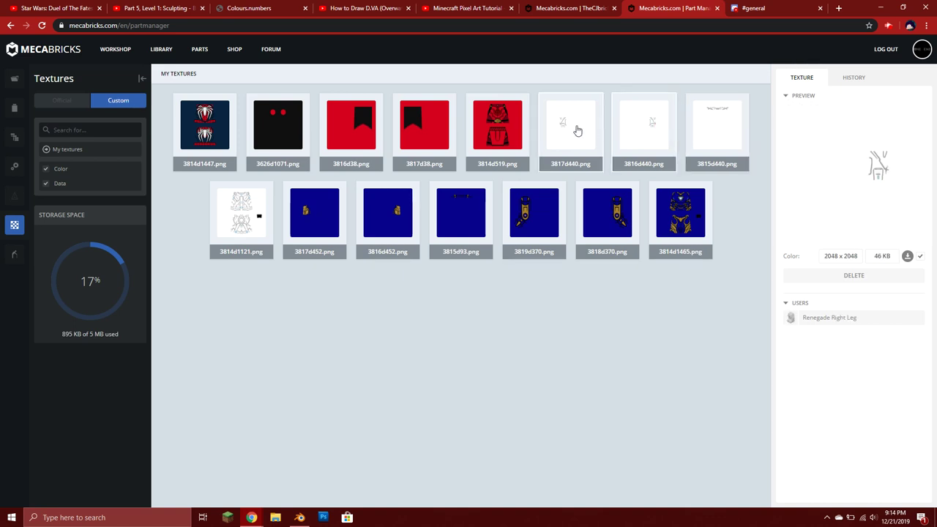
left_click(210, 137)
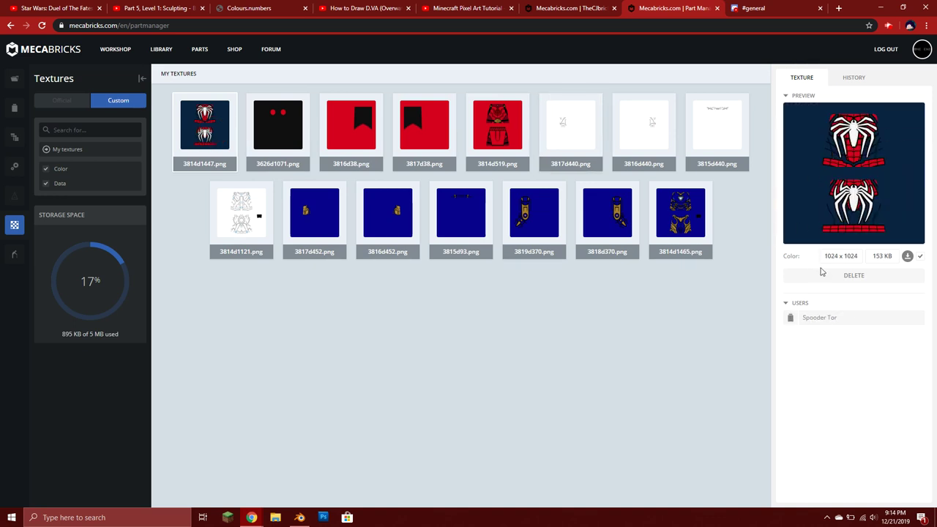
left_click(604, 214)
left_click(545, 215)
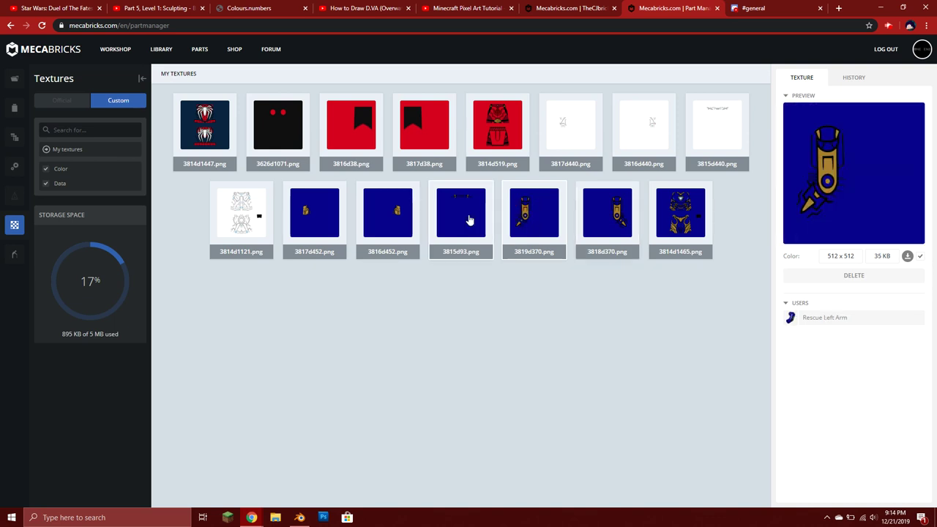
left_click(406, 219)
left_click(341, 221)
left_click(334, 218)
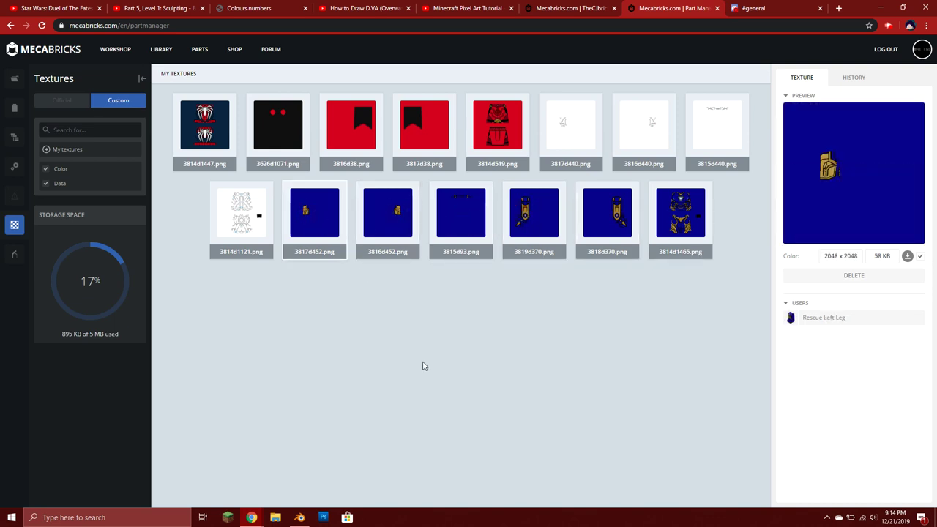
left_click(210, 139)
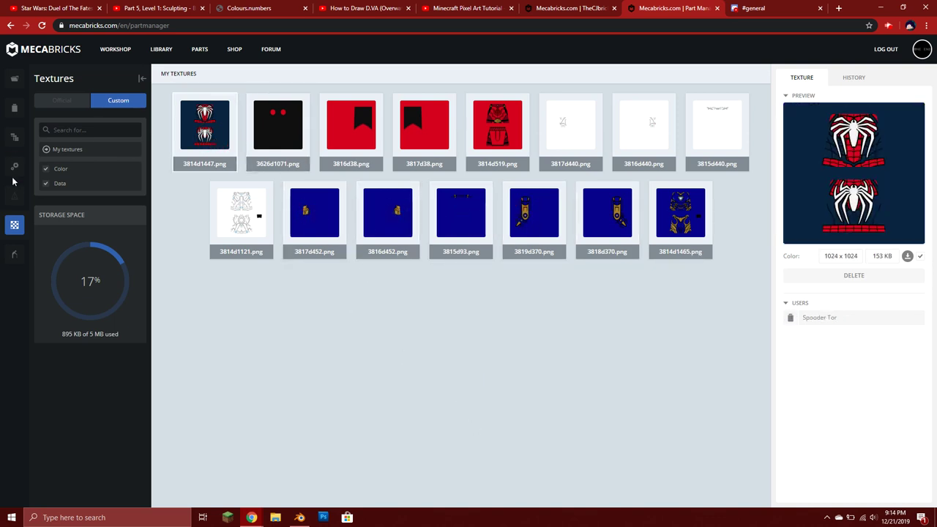
- Start another custom part with configuration 3815 and Spooder Hi as its reference and name
left_click(14, 108)
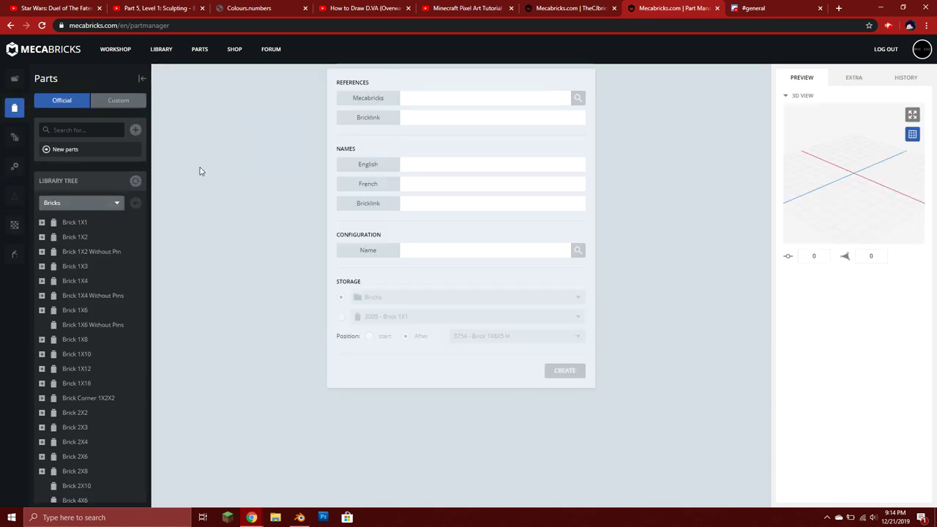
left_click(124, 104)
left_click(500, 194)
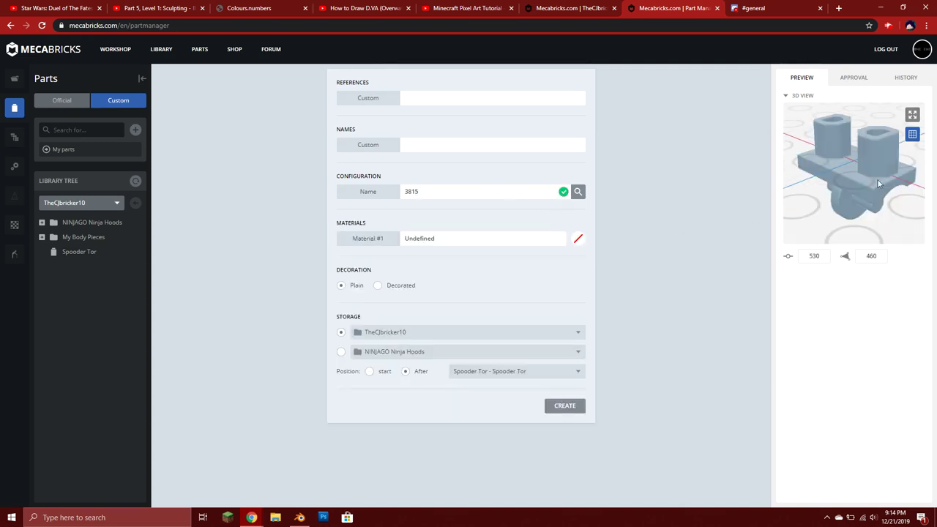
left_click(443, 102)
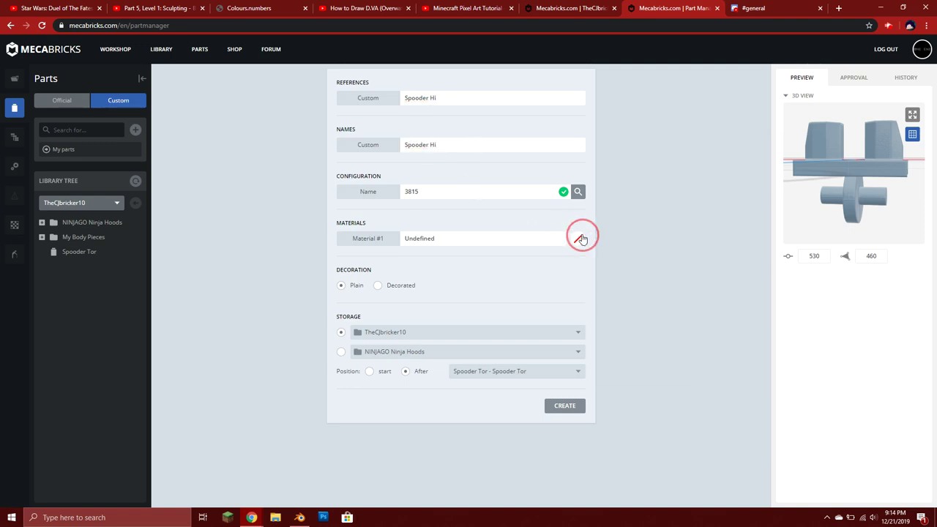
- Set the hip part's material to 140 - Earth Blue and make it decorated on UV layer uv4
left_click(579, 238)
left_click(624, 330)
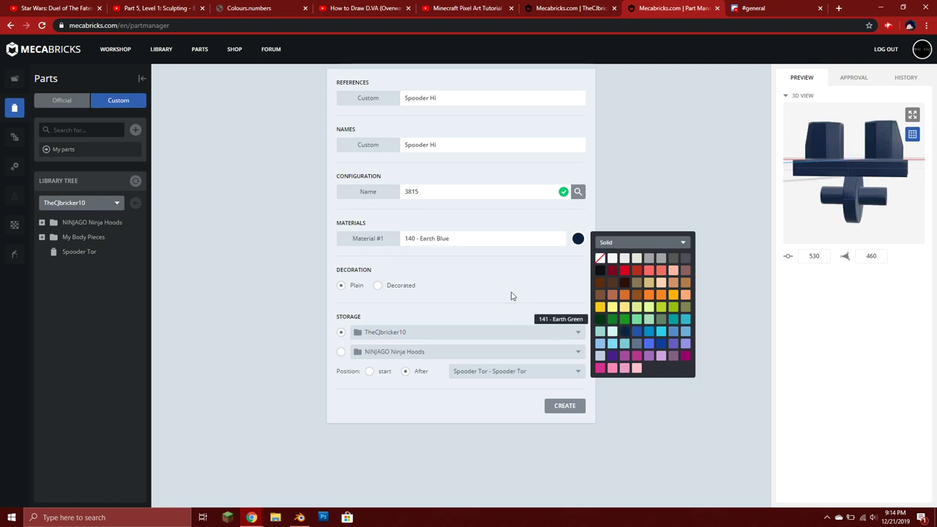
left_click(409, 285)
left_click(399, 304)
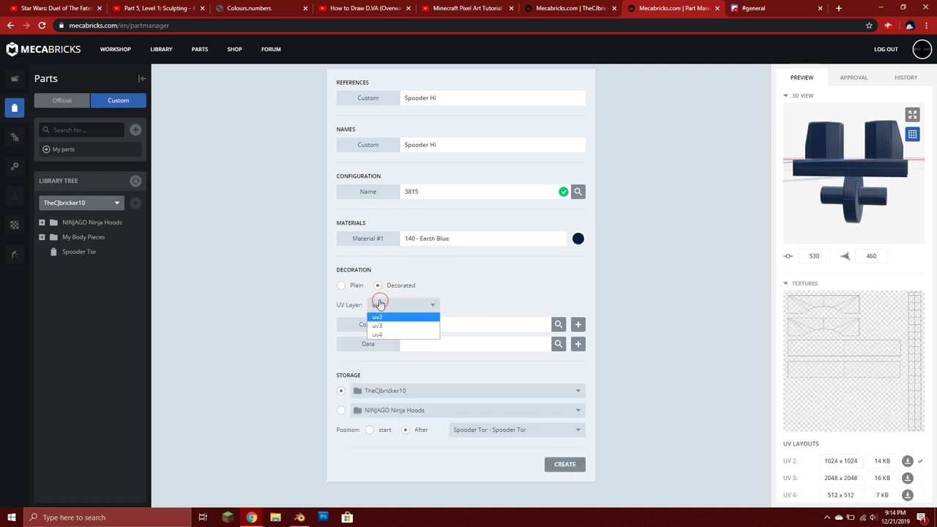
left_click(407, 334)
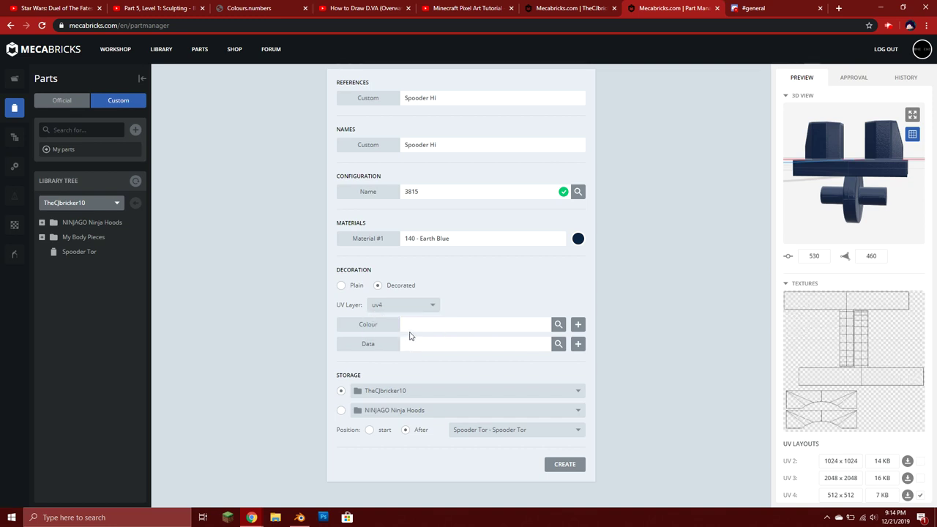
- Upload 3815d586.png as the hip part's colour texture, check it on the model, and create the part
left_click(578, 324)
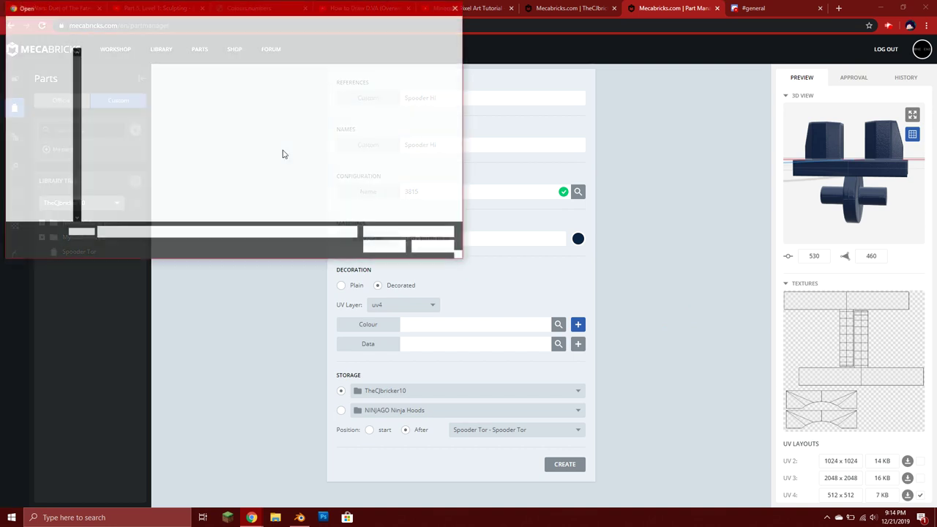
left_click(224, 79)
left_click(385, 247)
mouse_move(827, 194)
left_mouse_down()
mouse_move(845, 194)
mouse_move(814, 192)
mouse_move(841, 194)
left_mouse_up()
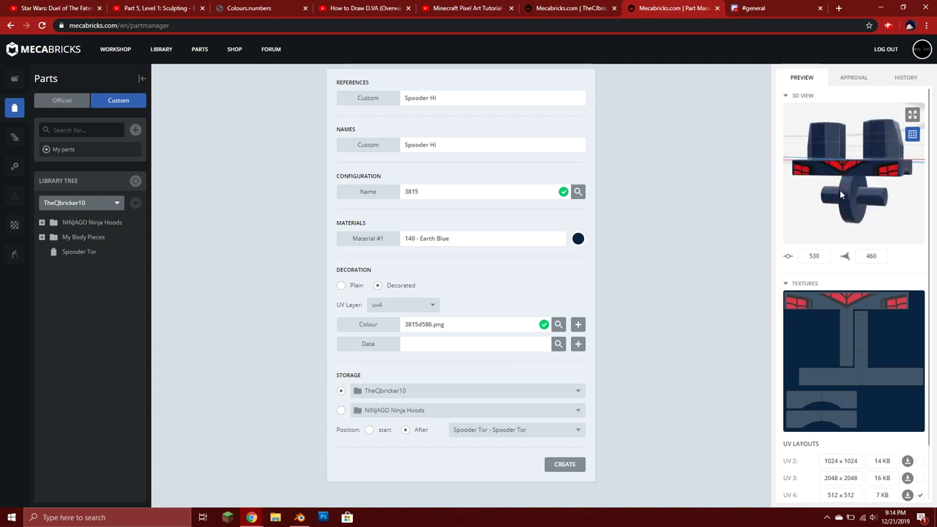
left_click(565, 464)
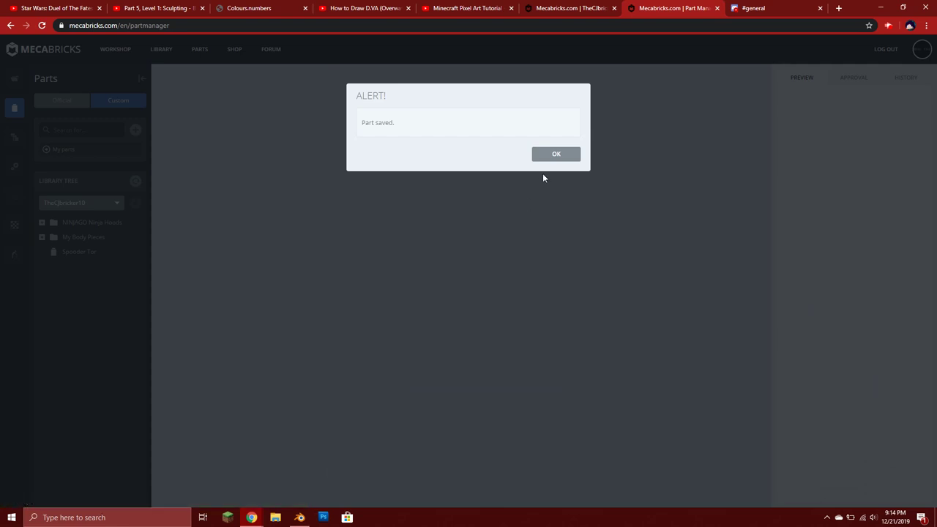
left_click(567, 159)
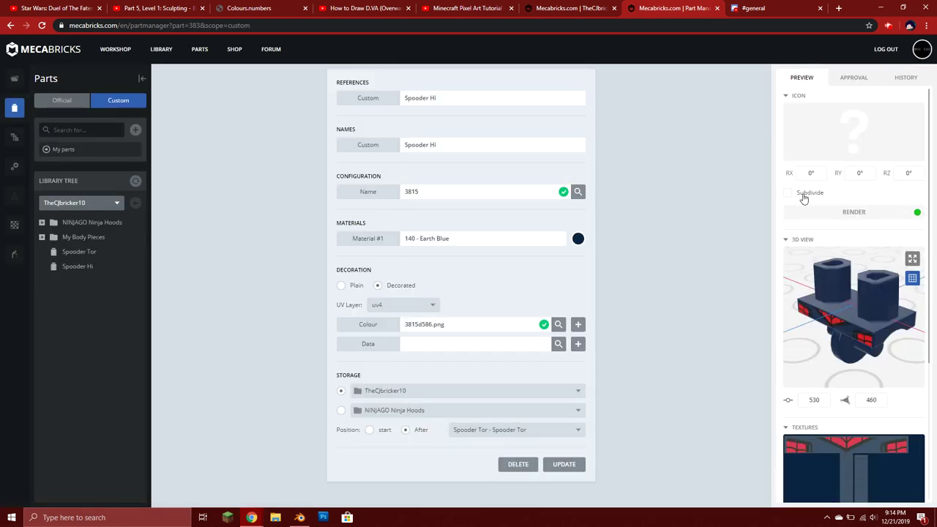
- Render the icon of the Spooder Hi part with Subdivide enabled
left_click(829, 213)
left_click(554, 154)
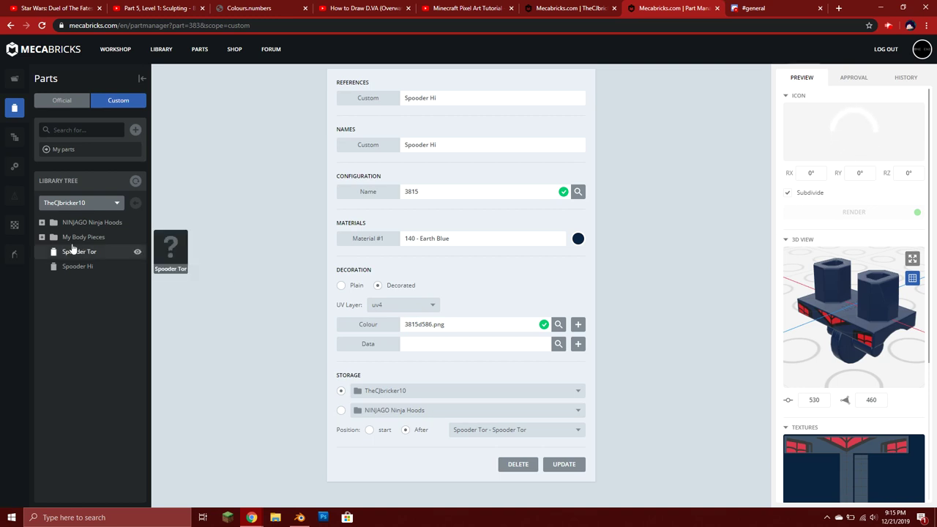
mouse_move(74, 253)
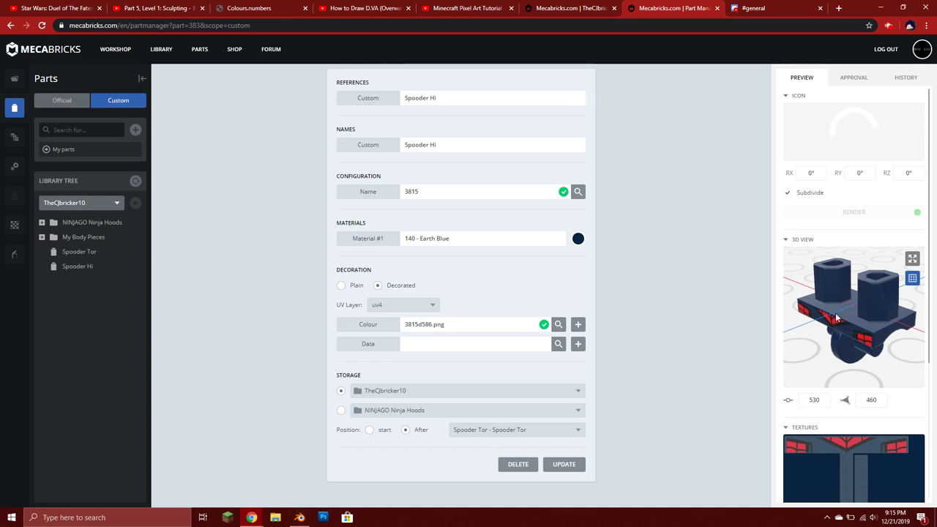
left_click_drag(838, 296, 847, 316)
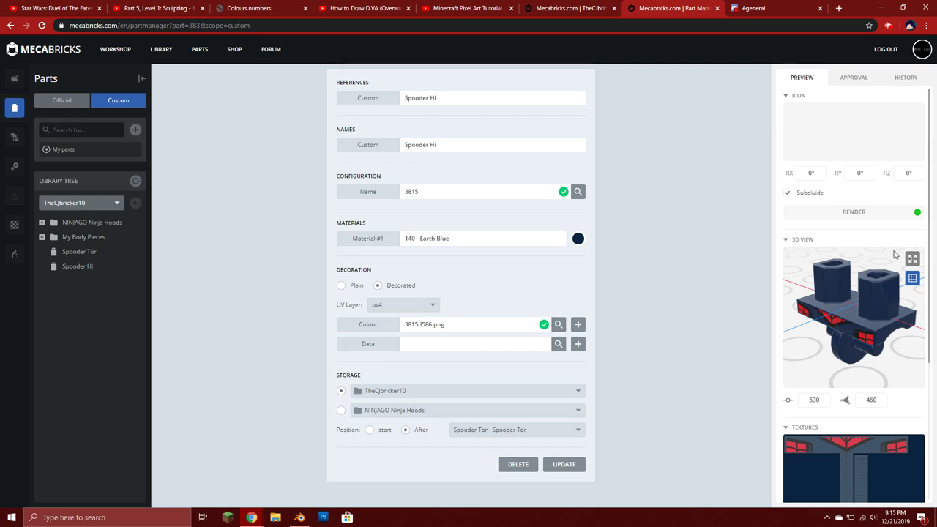
- Open the Spooder Tor part and render its icon with Subdivide enabled, then reopen Spooder Hi to check its icon
left_click(126, 252)
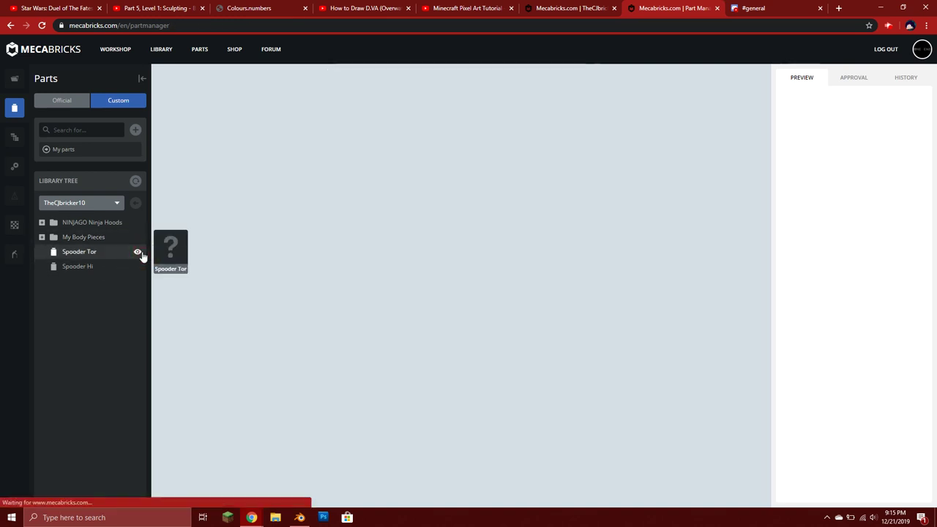
left_click(821, 211)
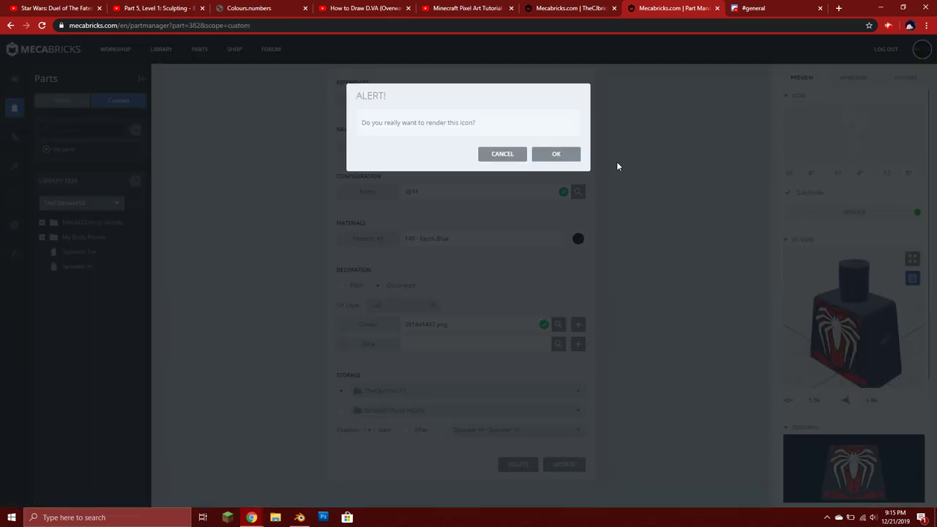
left_click(556, 155)
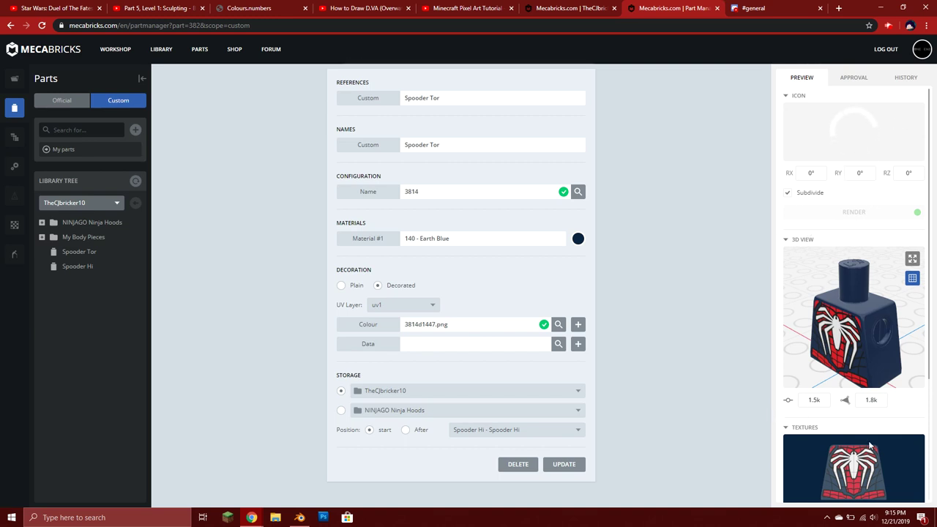
scroll(826, 432, "down", 2)
scroll(862, 432, "up", 2)
scroll(902, 422, "down", 2)
scroll(900, 423, "up", 2)
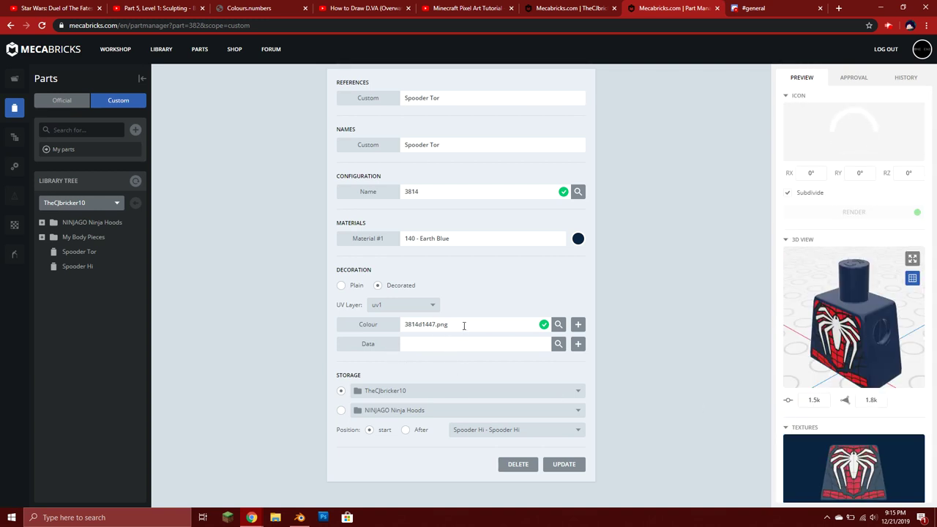
mouse_move(86, 265)
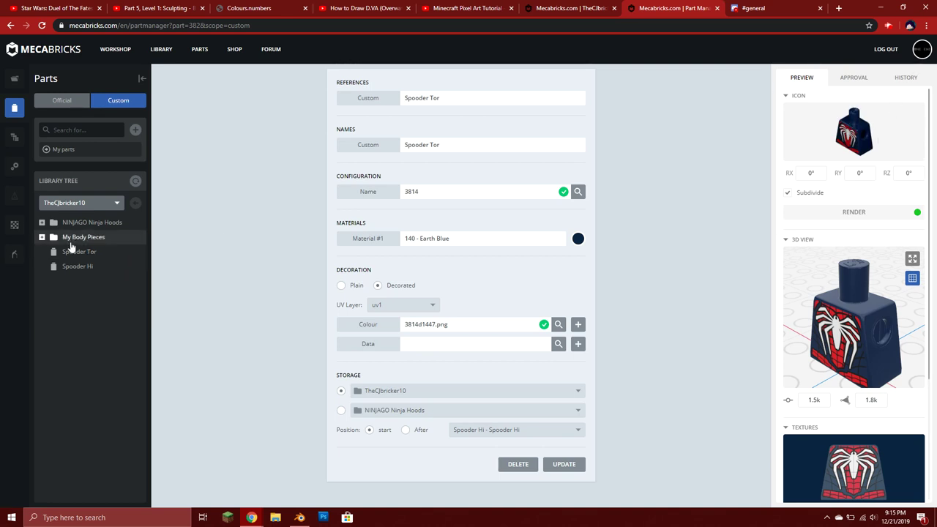
left_click(138, 268)
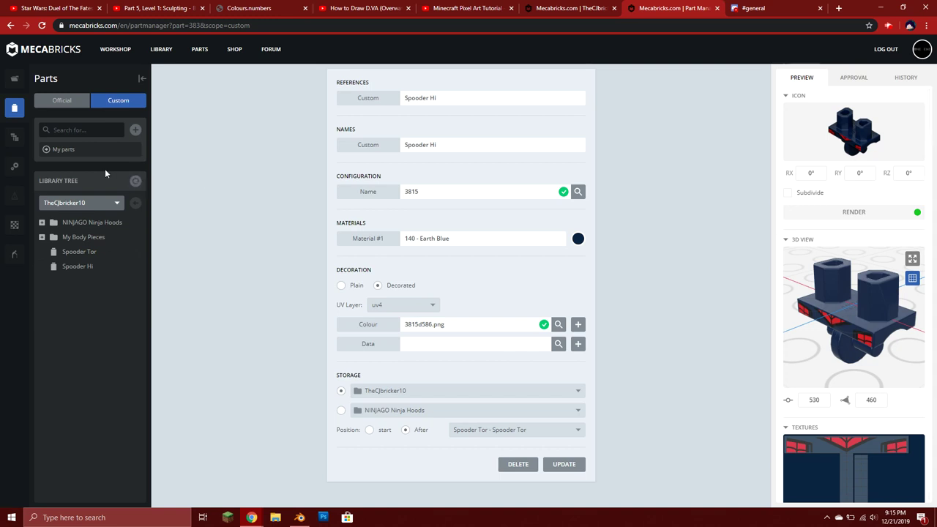
- Start another custom part with configuration 3816 and set its material to 140 - Earth Blue
left_click(135, 131)
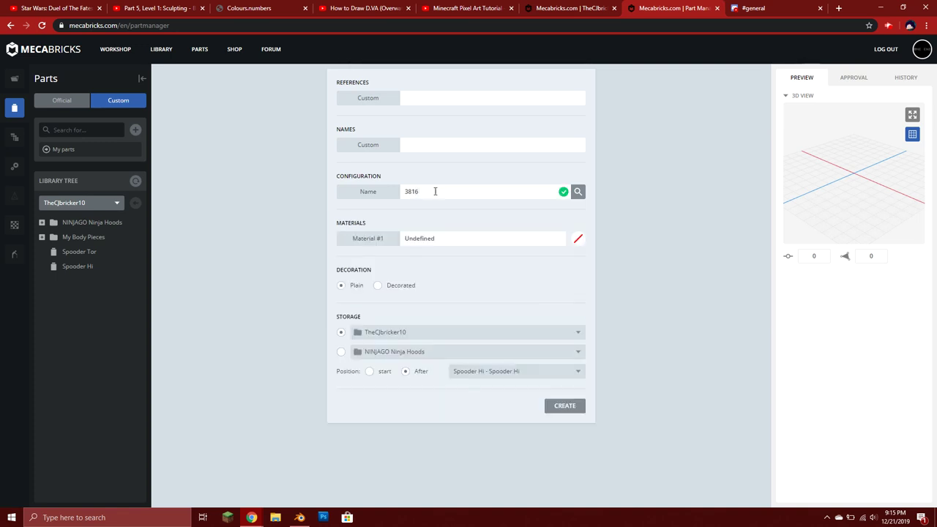
mouse_move(839, 206)
left_mouse_down()
mouse_move(874, 189)
mouse_move(849, 200)
left_mouse_up()
left_click(578, 239)
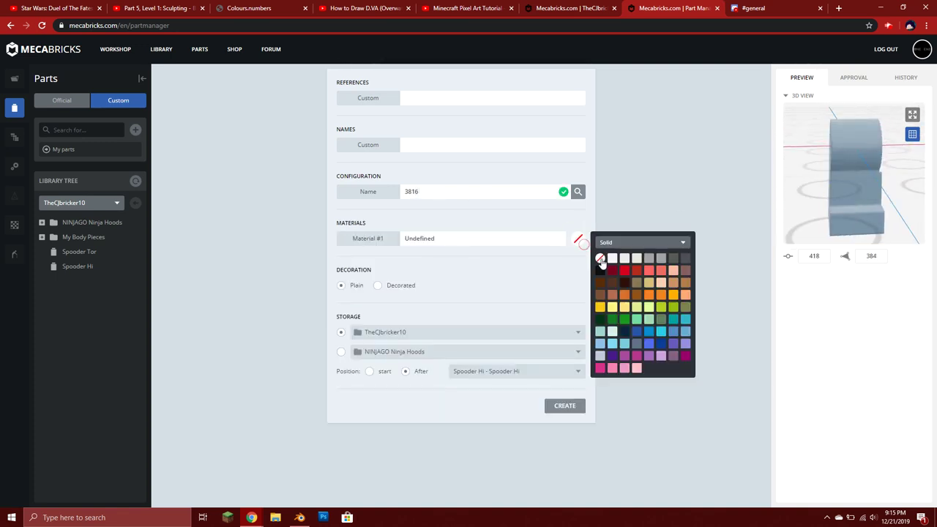
left_click(624, 332)
left_click(390, 292)
- Enter Spooder RL as the leg part's custom name and reference
left_click(450, 143)
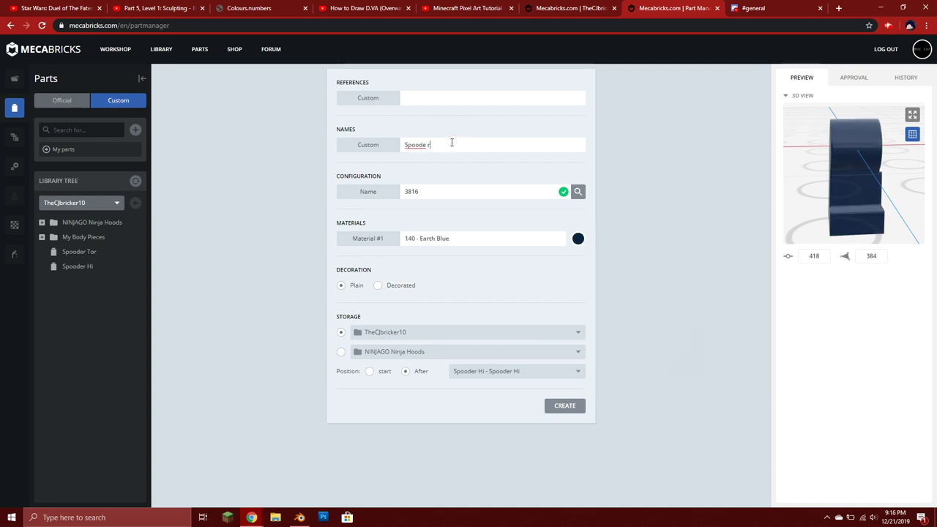
type("Spoode r")
key("BackSpace")
type("LL")
type("e")
left_click(450, 98)
triple_click(439, 143)
left_click(440, 144)
type("L")
type("Spooder")
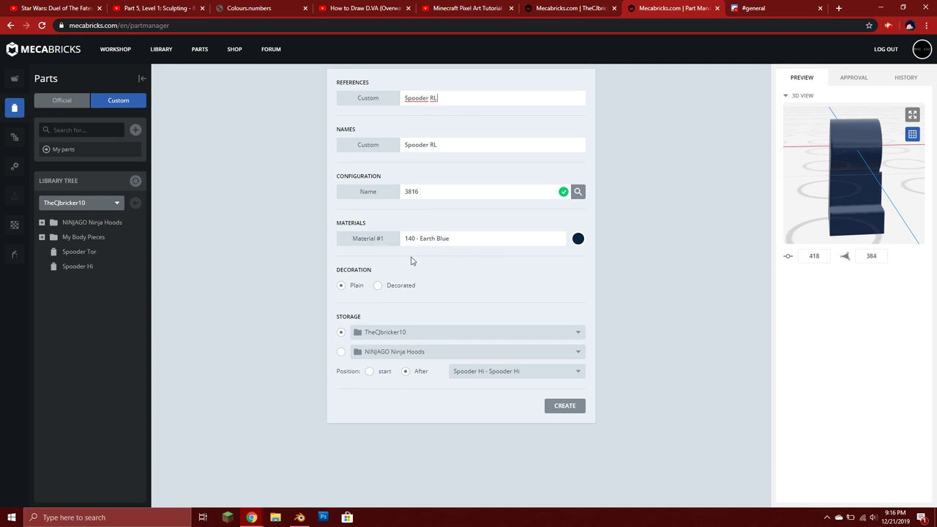
- Make the 3816 leg decorated on UV layer uv5 and upload 3816d586.png as its colour texture
left_click(398, 286)
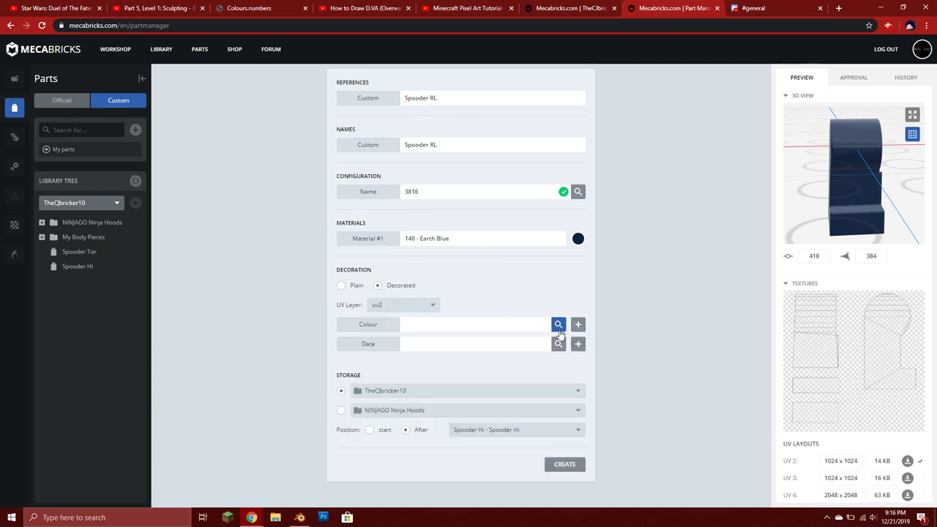
left_click(388, 304)
left_click(395, 344)
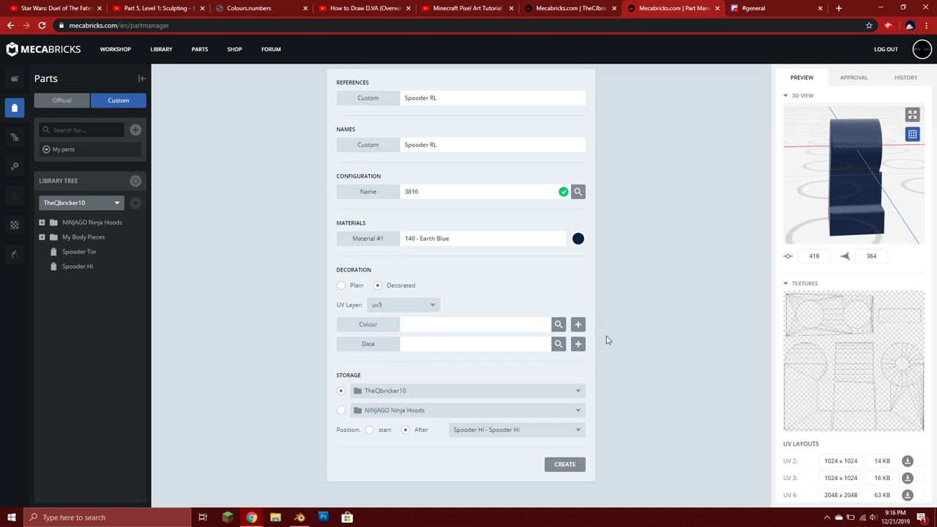
left_click(577, 324)
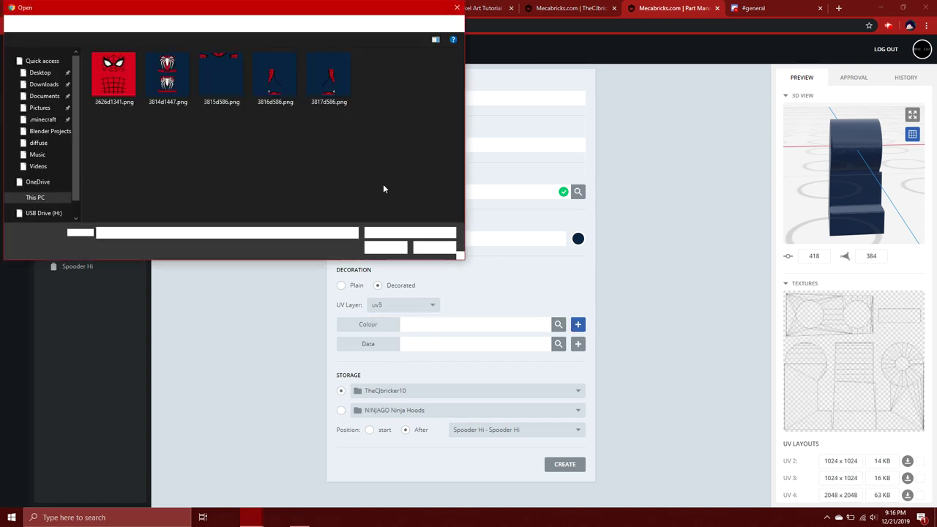
left_click(385, 247)
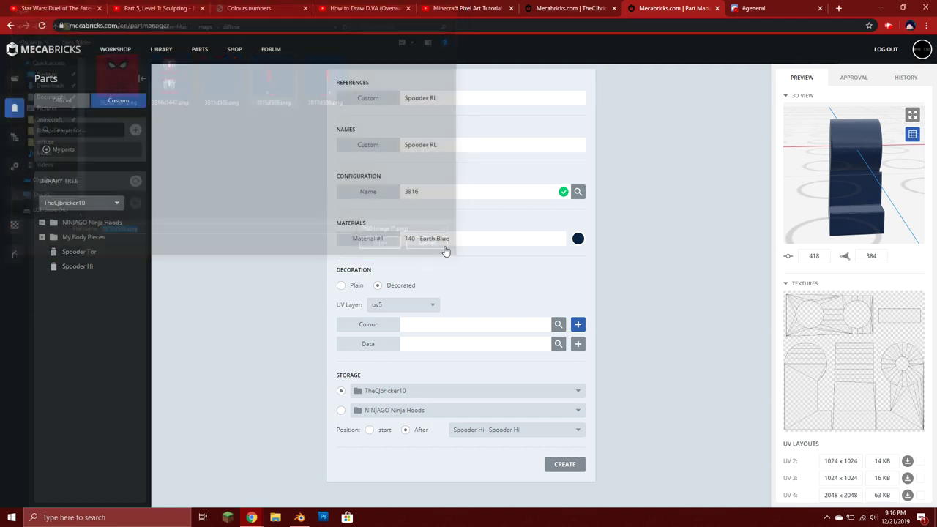
left_click_drag(893, 196, 862, 199)
- Create the Spooder RL part and render its icon with Subdivide enabled
left_click(578, 466)
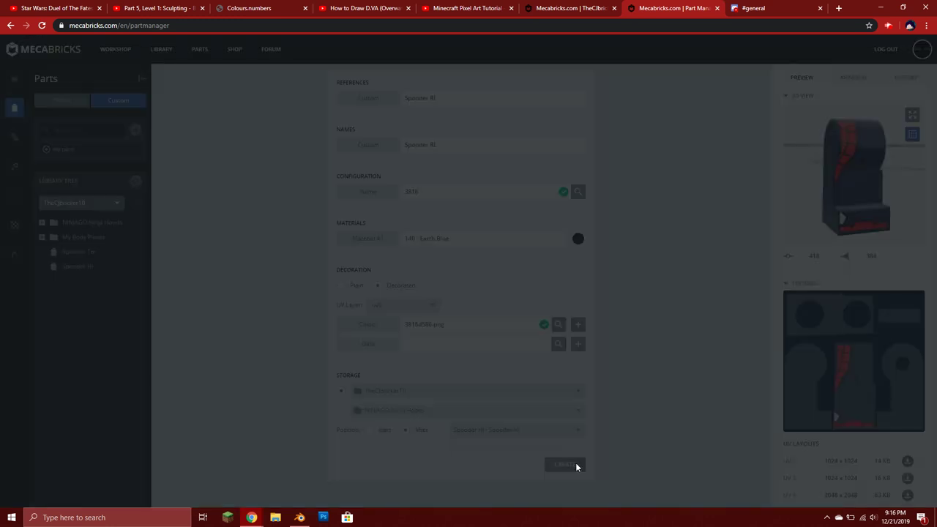
left_click(539, 155)
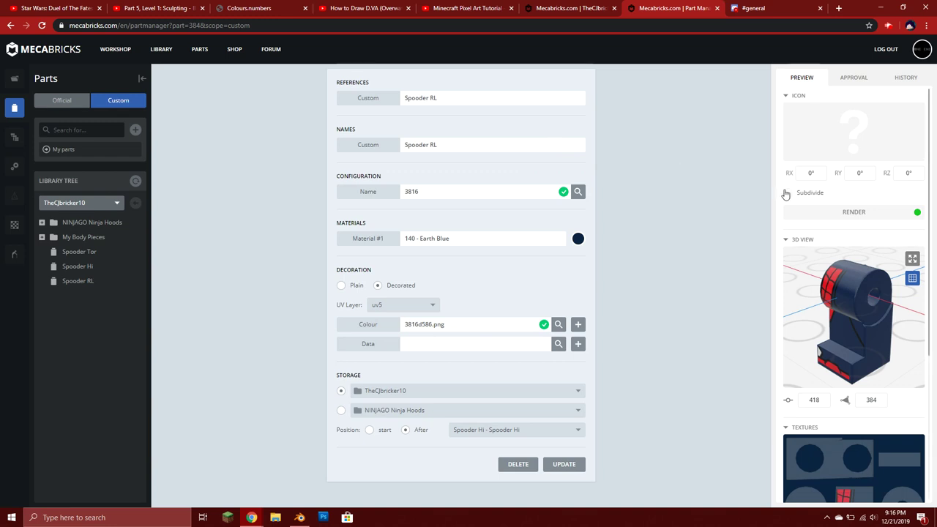
left_click(808, 210)
left_click(569, 152)
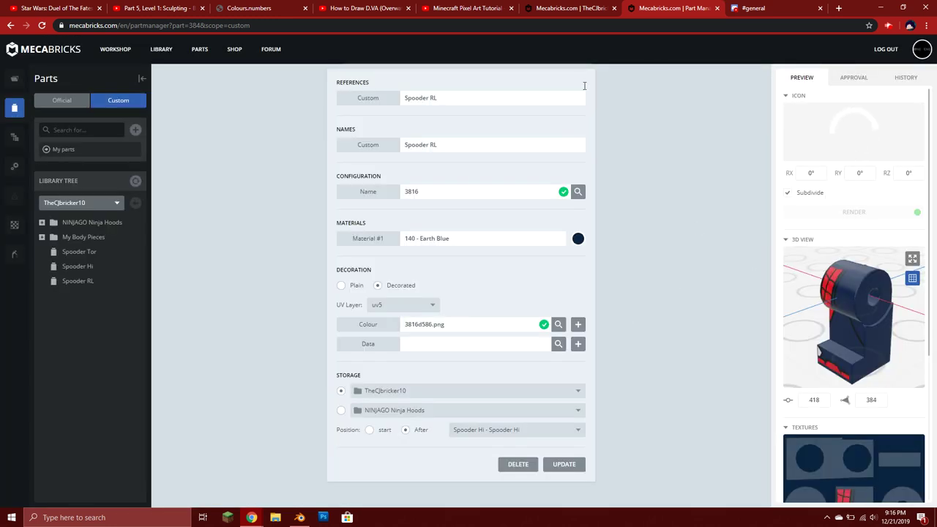
left_click(577, 7)
left_click(666, 8)
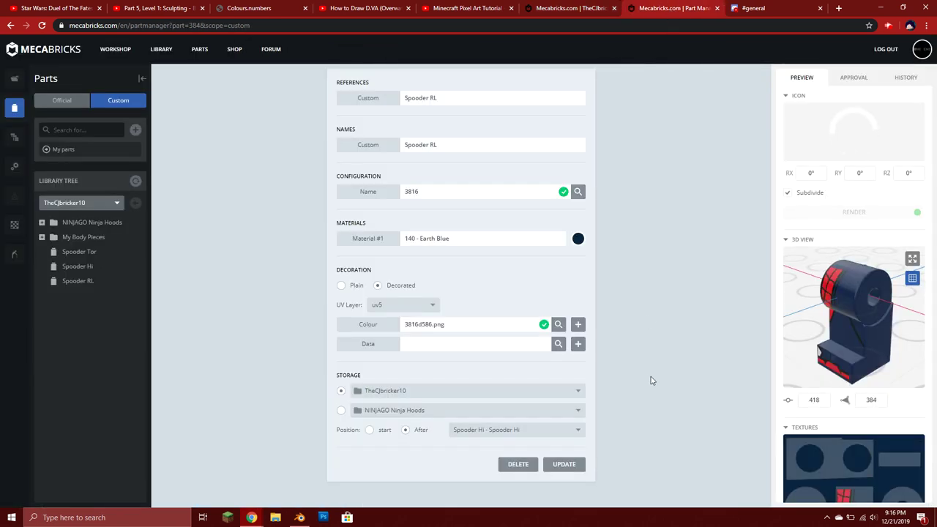
left_click(752, 8)
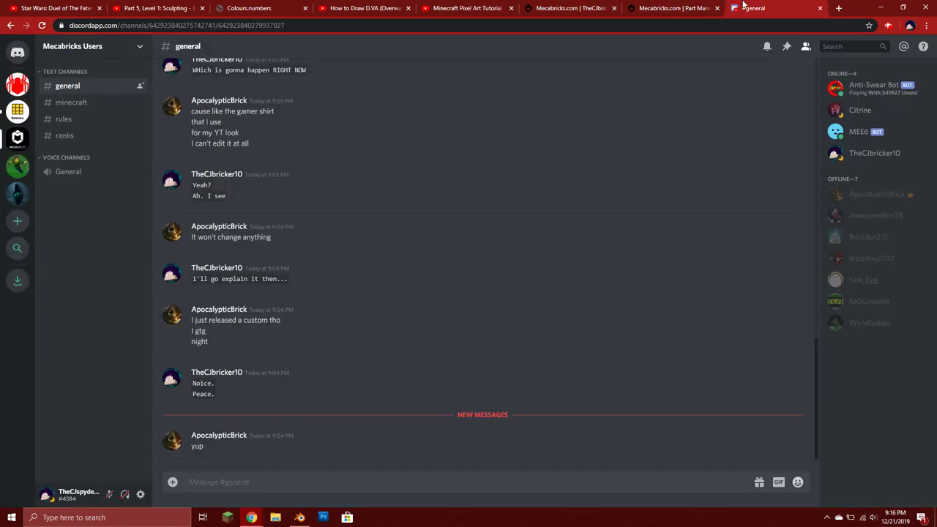
left_click(678, 6)
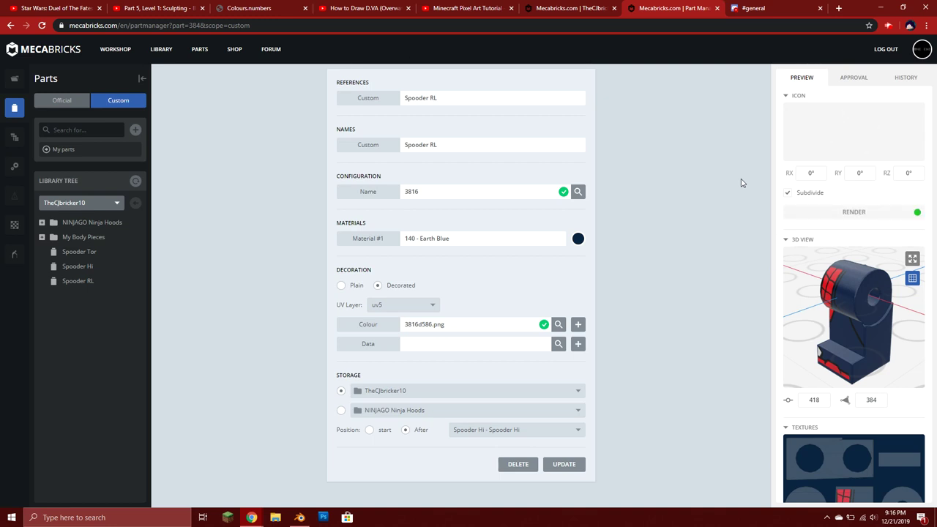
- Start another custom part with configuration 3817 and set its material to 140 - Earth Blue
left_click(135, 129)
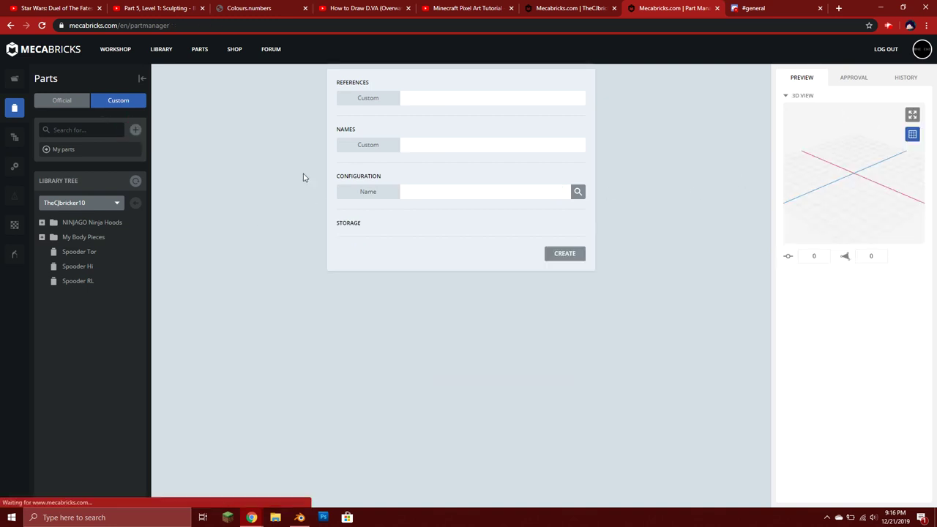
left_click(463, 191)
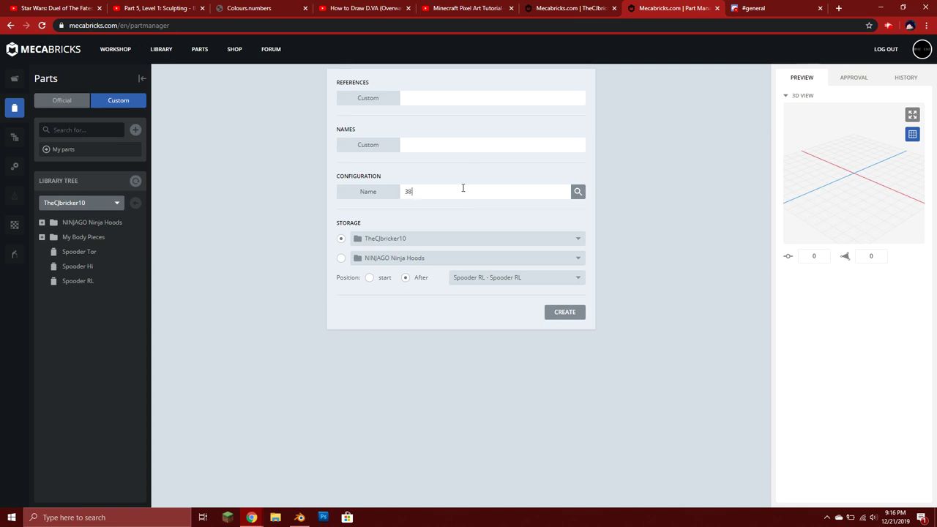
key("Return")
left_click_drag(904, 173, 867, 183)
left_click(577, 243)
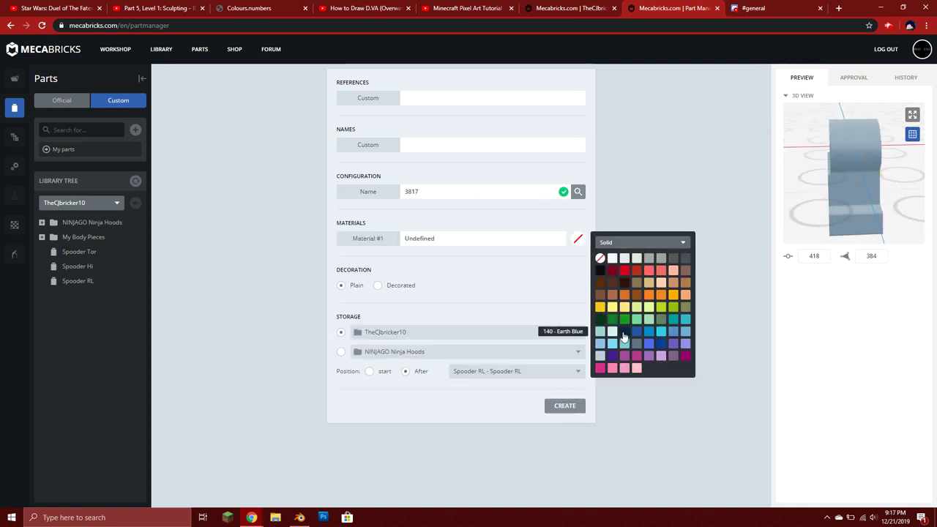
left_click(619, 333)
- Enter Spooder LL as the 3817 leg part's custom name and reference
left_click(458, 151)
type("Spooder LL")
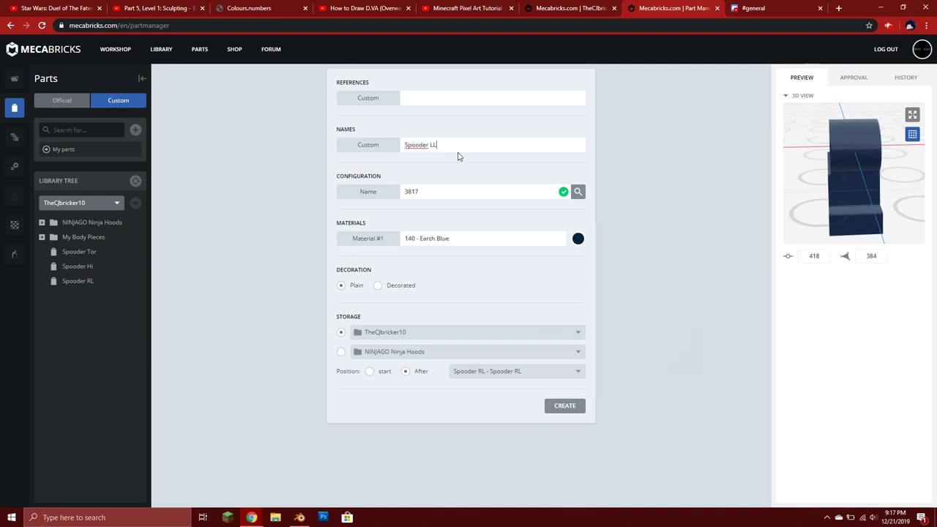
left_click(425, 97)
type("Spooder LL")
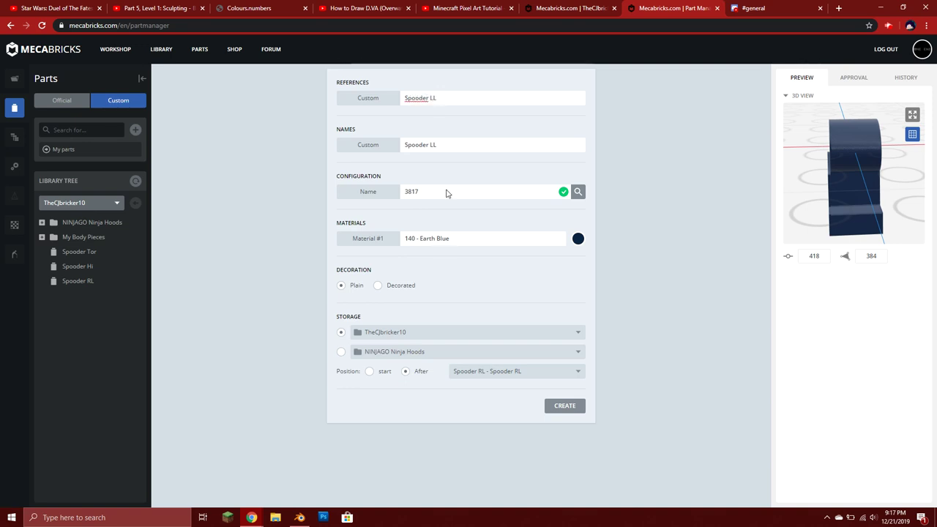
- Make the 3817 leg decorated on UV layer uv5 and upload 3817d586.png as its colour texture
left_click(394, 285)
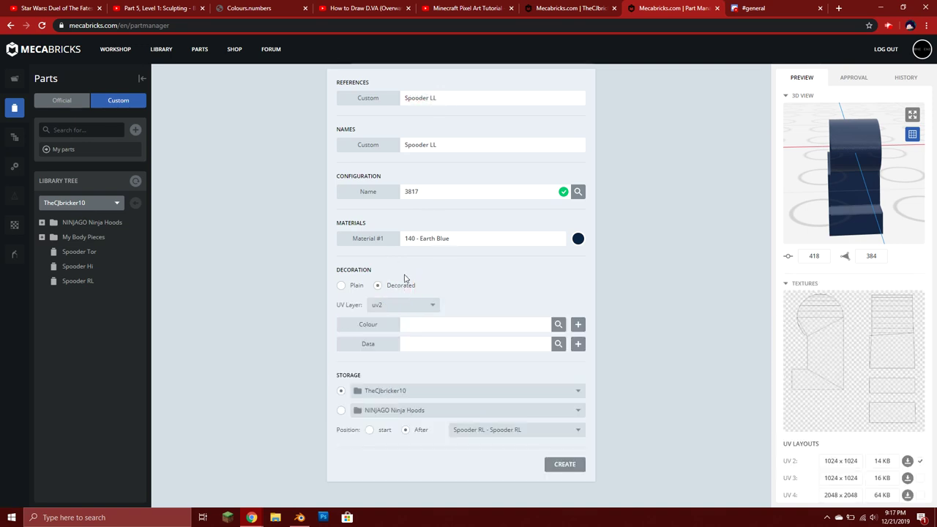
left_click(401, 304)
left_click(398, 345)
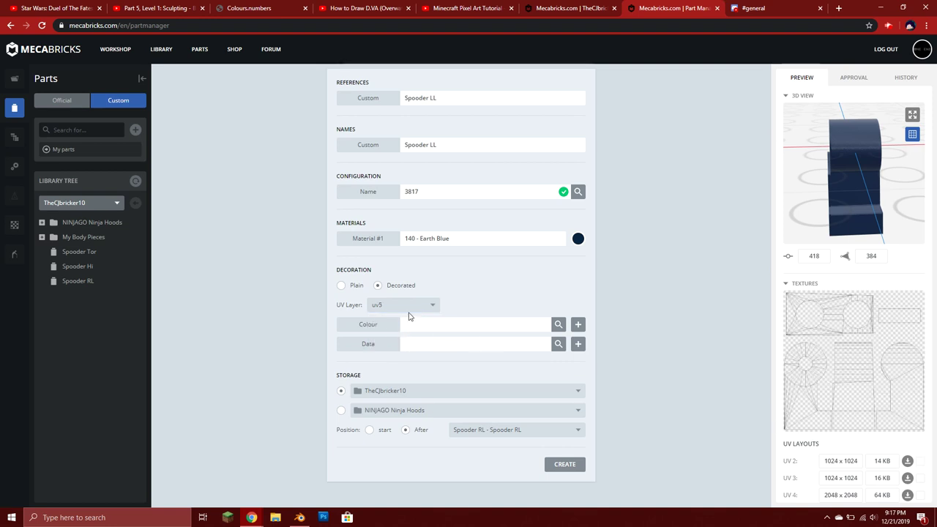
left_click(577, 325)
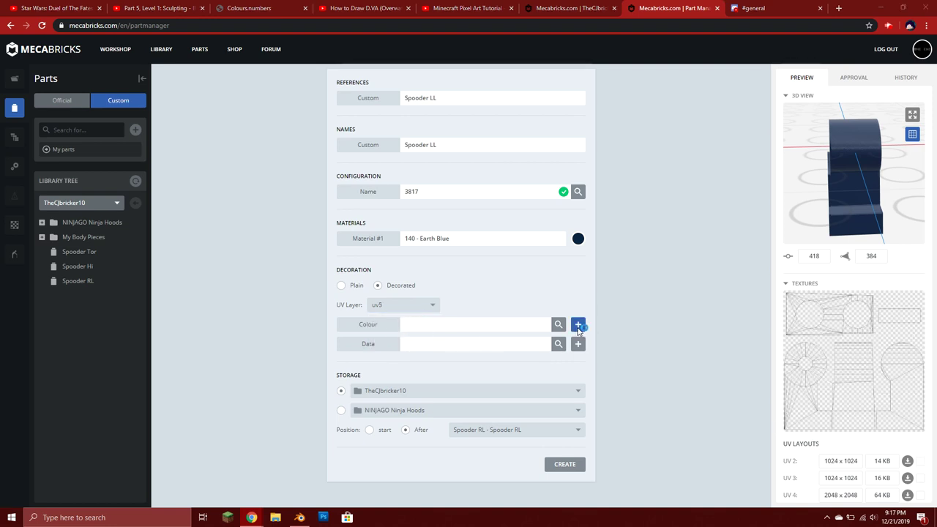
left_click(329, 77)
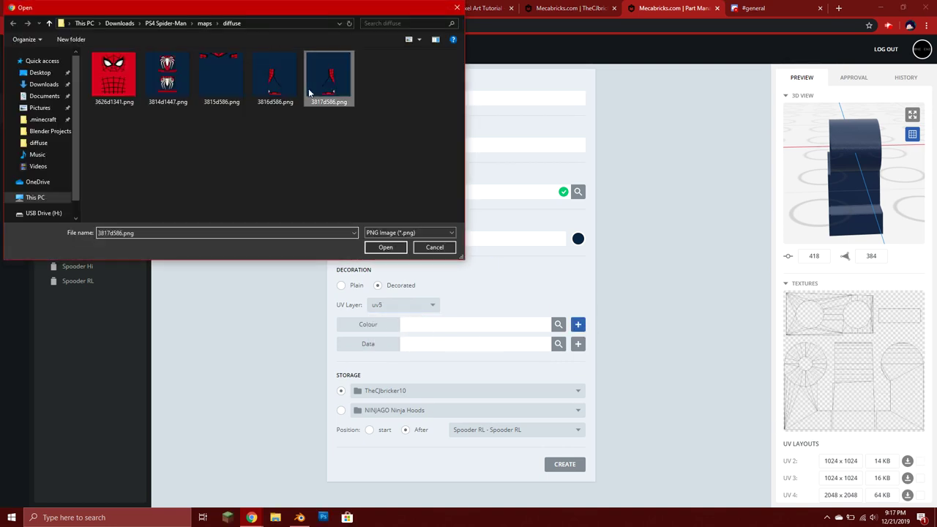
left_click(385, 247)
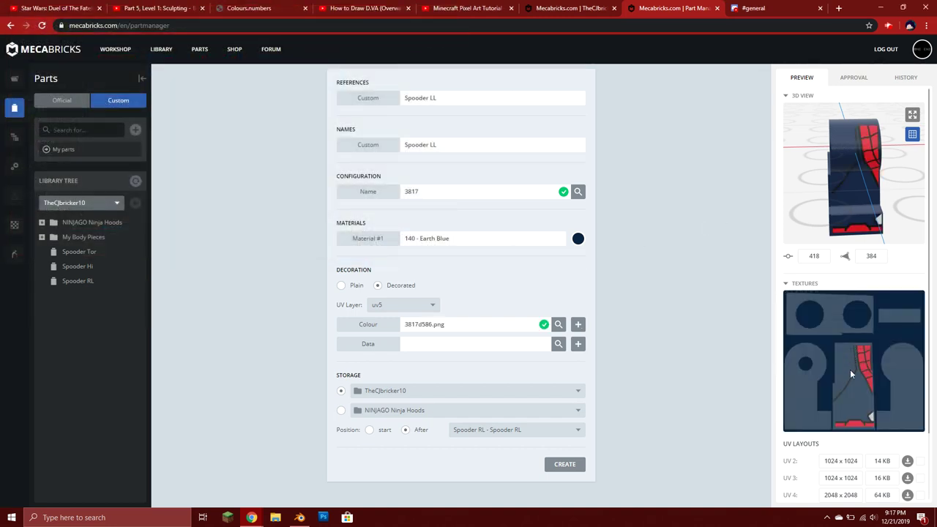
- Create the Spooder LL part and render its icon with Subdivide enabled
left_click(566, 465)
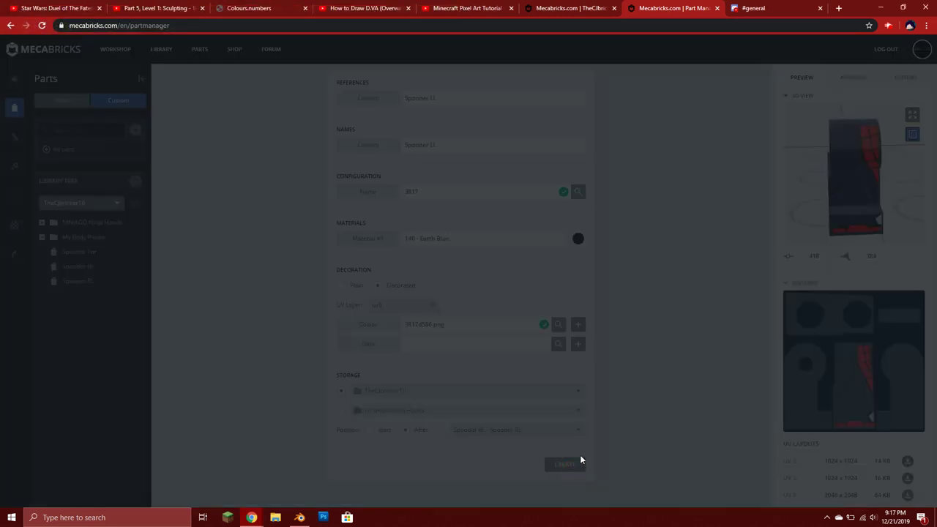
left_click(575, 157)
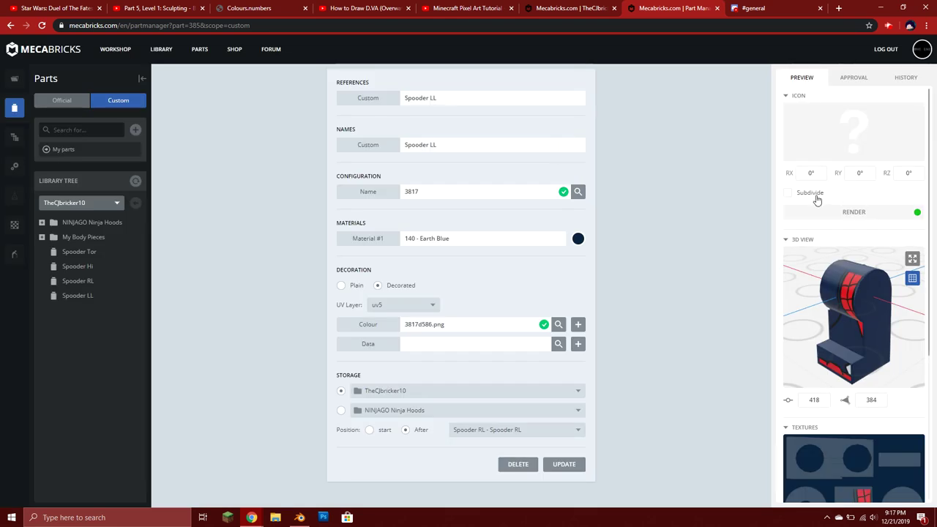
left_click(822, 215)
left_click(555, 154)
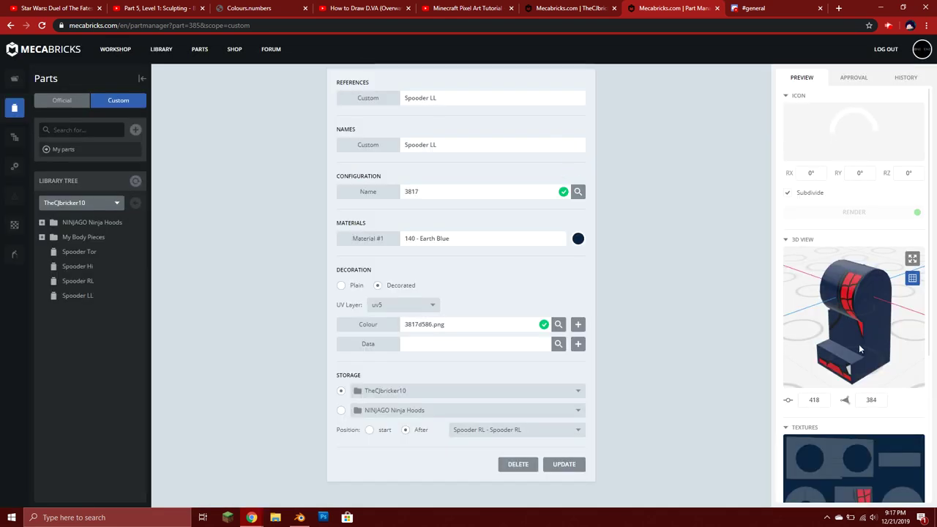
double_click(792, 95)
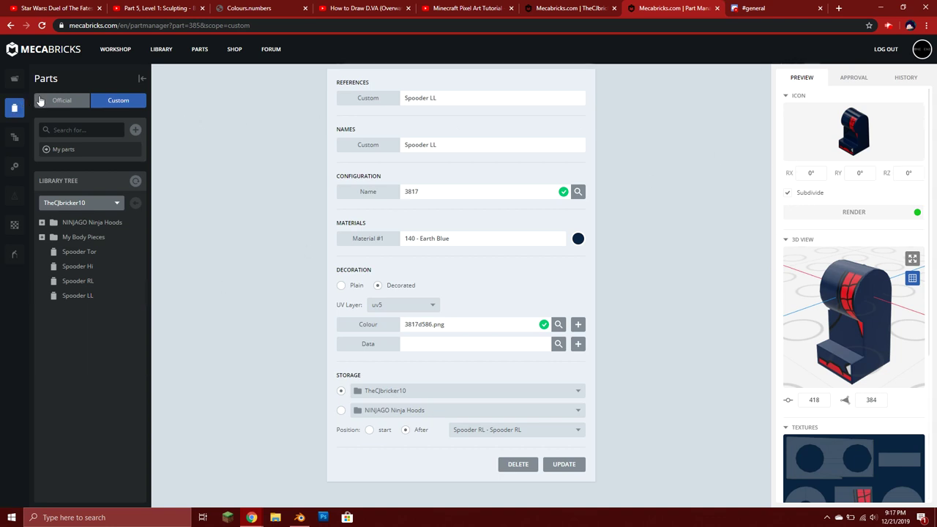
- Open the Workshop at mecabricks.com/en/workshop/dev/ and switch its parts library to Custom Parts
left_click(111, 51)
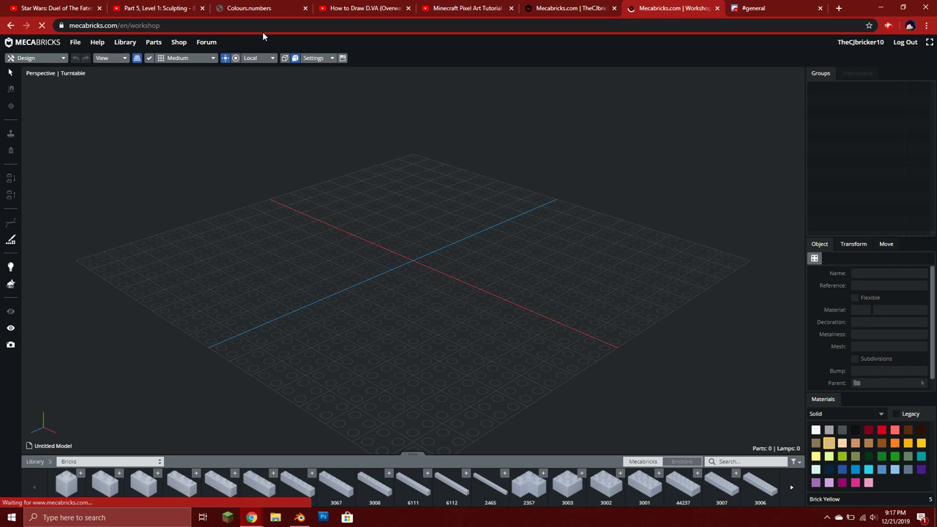
left_click(250, 26)
left_click(250, 26)
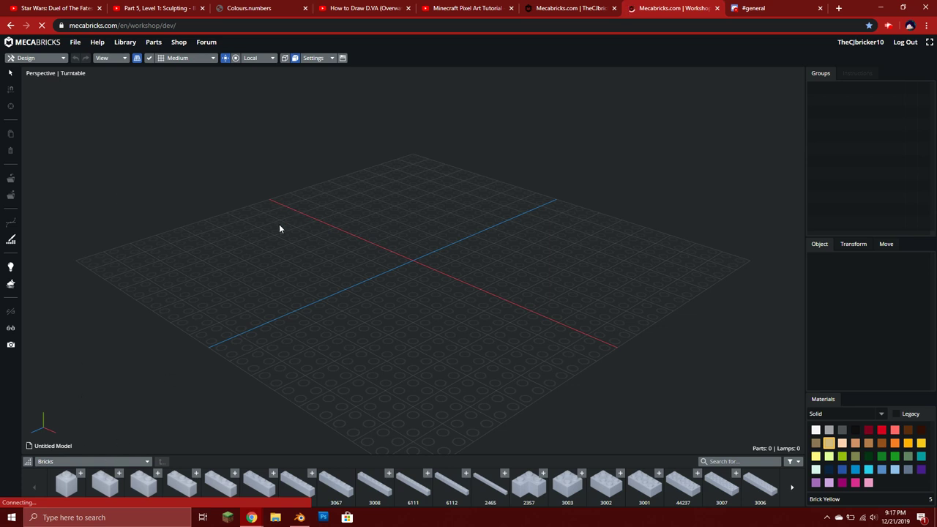
left_click(121, 464)
scroll(110, 374, "down", 5)
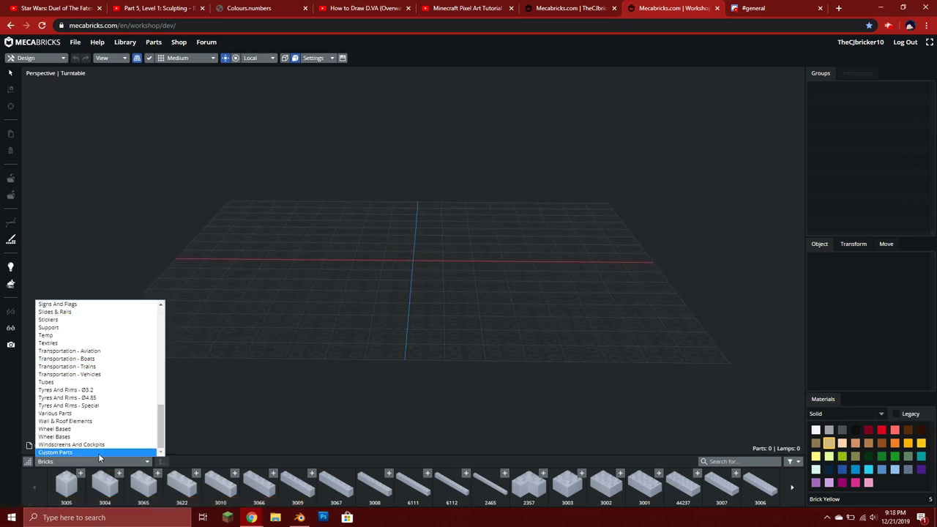
left_click(98, 451)
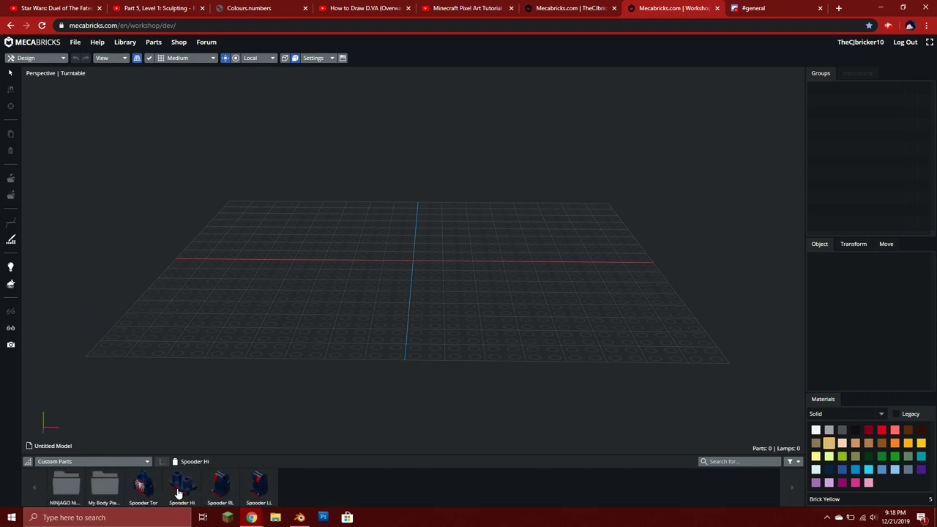
- Add the Spooder Hi hip part to the scene and raise it above the grid
left_click_drag(177, 494, 431, 312)
key("1")
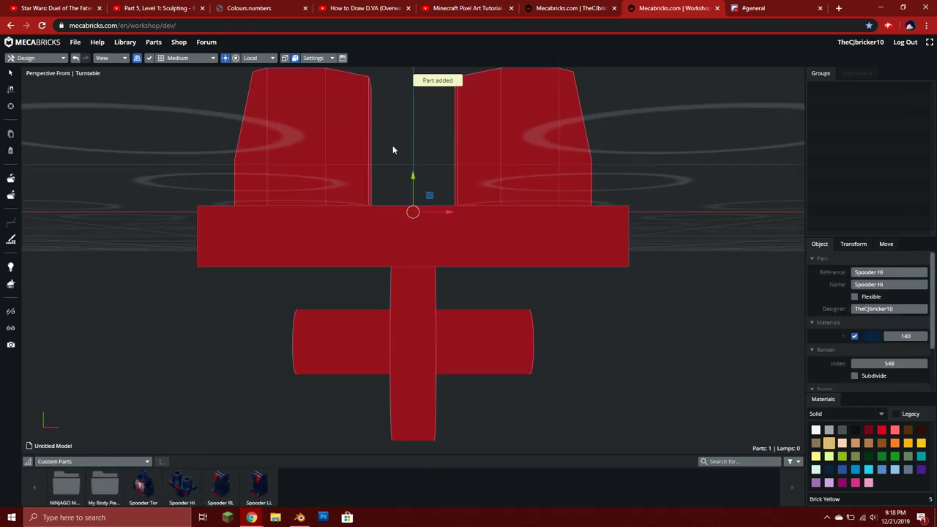
scroll(512, 174, "down", 5)
middle_click_drag(546, 185, 541, 230, "shift")
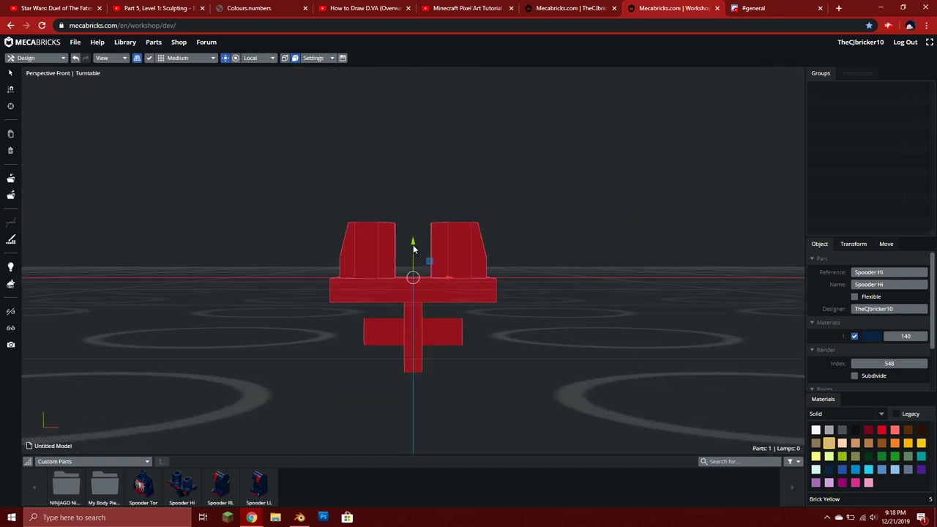
left_click_drag(413, 245, 420, 61)
middle_click_drag(535, 177, 529, 224, "shift")
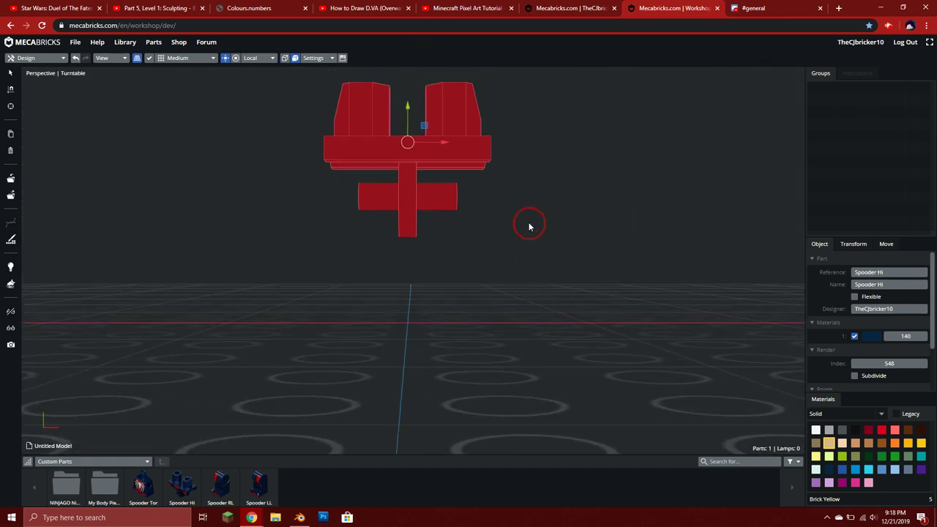
key("p")
- Attach the Spooder LL and Spooder RL legs to the two sides of the hip part
left_click(452, 197)
left_click(259, 498)
right_click_drag(319, 252, 378, 237)
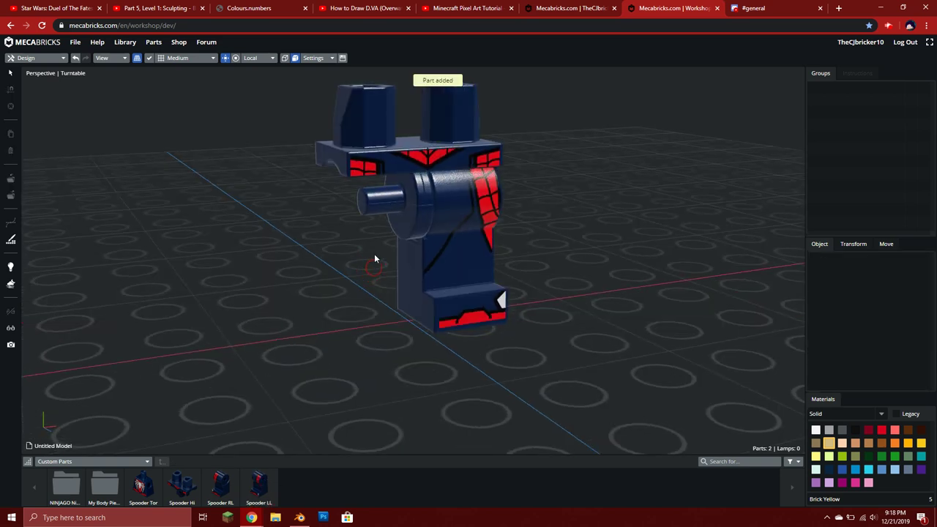
left_click(358, 221)
left_click(221, 485)
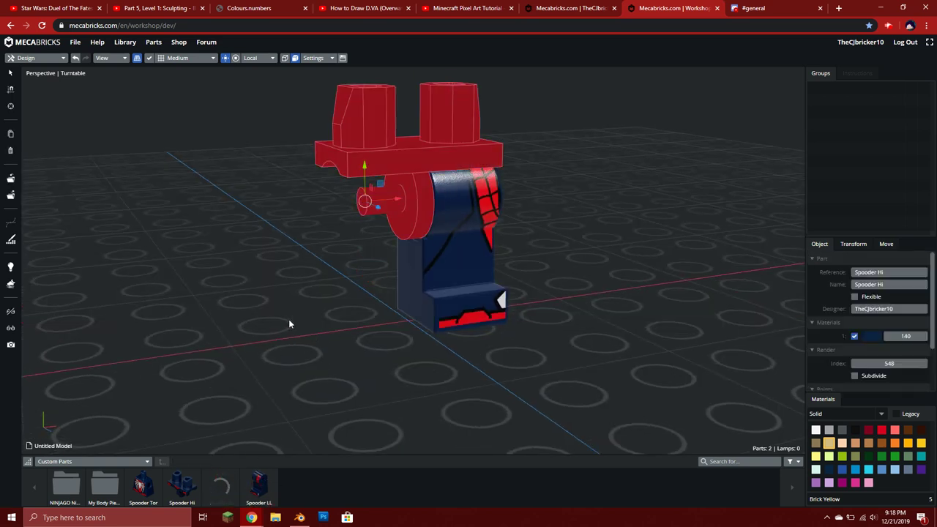
left_click(312, 304)
right_click_drag(310, 305, 333, 287)
left_click_drag(265, 296, 424, 199)
- Attach the Spooder Tor torso on top of the hip part
left_click(412, 185)
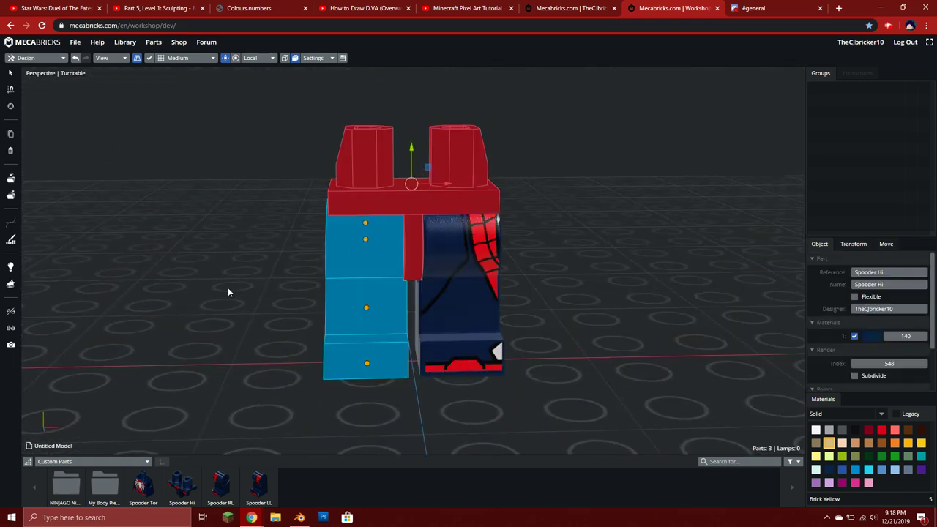
left_click(143, 484)
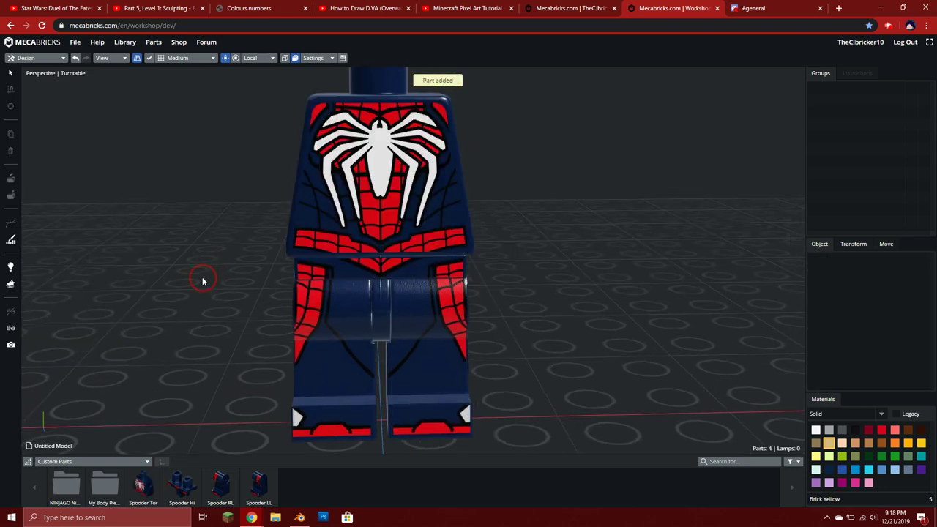
left_click_drag(204, 276, 234, 292)
right_click_drag(235, 292, 250, 404)
- Attach the PS4 Spider-Man head 3626d1341 to the torso from the Marvel super hero folder of Minifigures - Heads
left_click(401, 208)
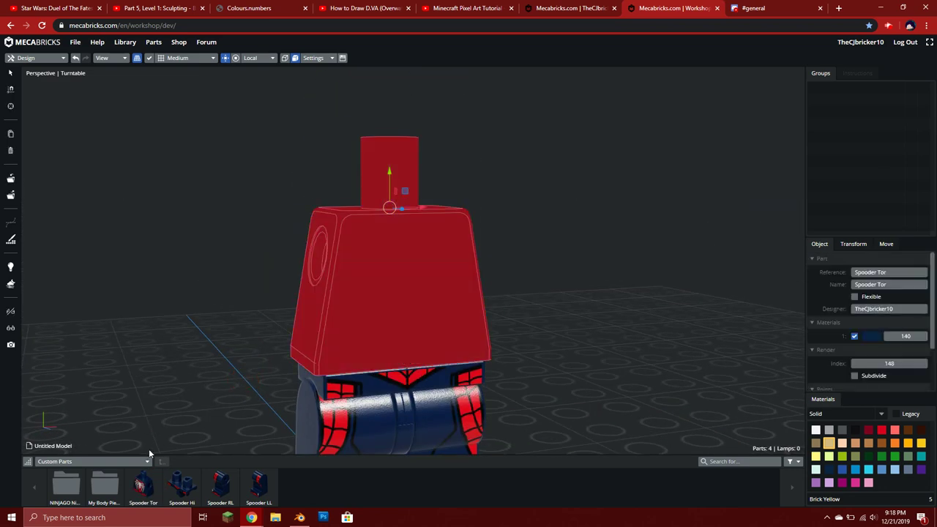
left_click(131, 464)
scroll(107, 410, "up", 5)
left_click(105, 405)
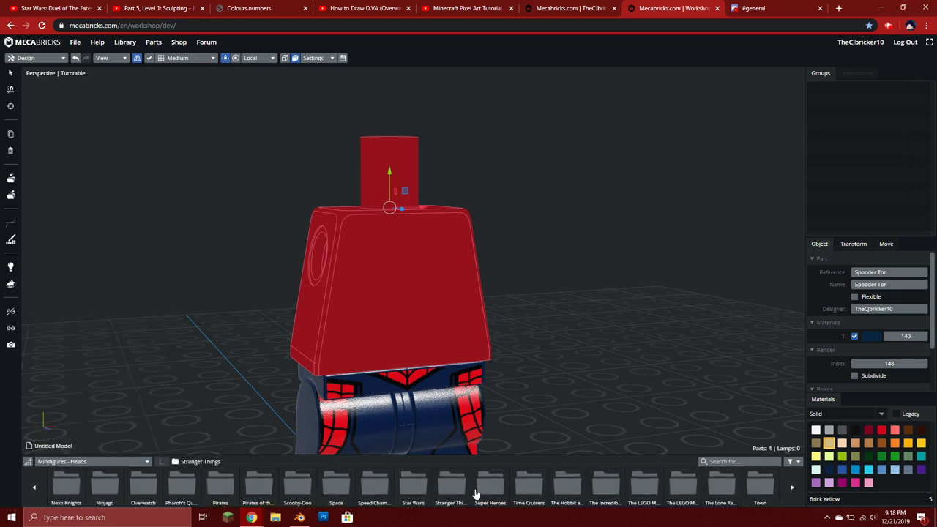
left_click(481, 489)
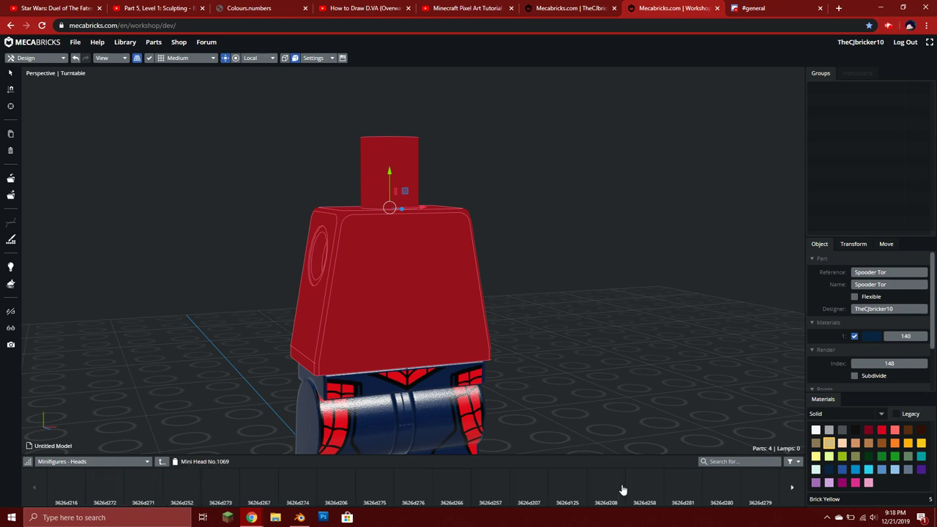
scroll(622, 492, "down", 4)
scroll(620, 489, "down", 4)
left_click(496, 490)
left_click(610, 275)
- Inspect the assembled Spider-Man minifigure from several sides and delete all its parts from the scene
left_click_drag(626, 294, 568, 301)
scroll(564, 301, "down", 5)
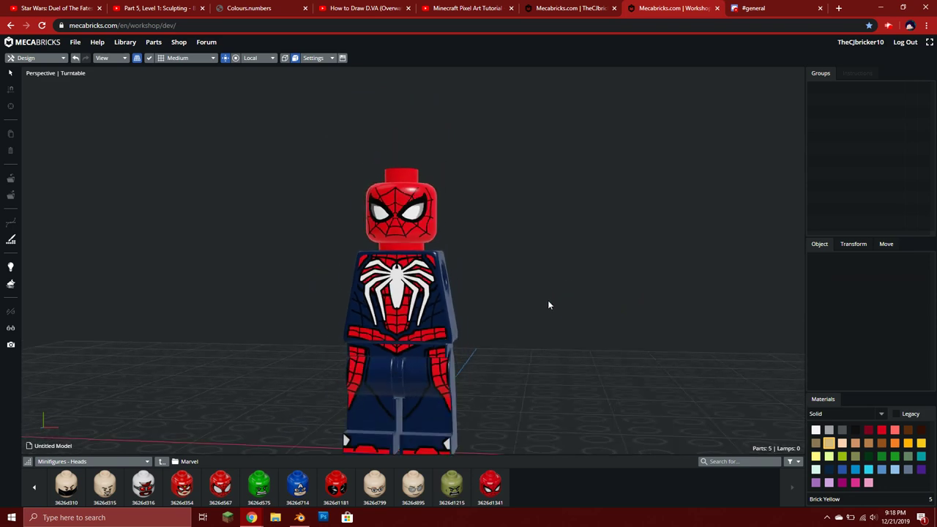
right_click_drag(547, 301, 541, 266)
left_click_drag(515, 220, 468, 241)
left_click_drag(335, 254, 483, 255)
key("s")
left_click(305, 256)
left_click_drag(413, 74, 616, 446)
key("Delete")
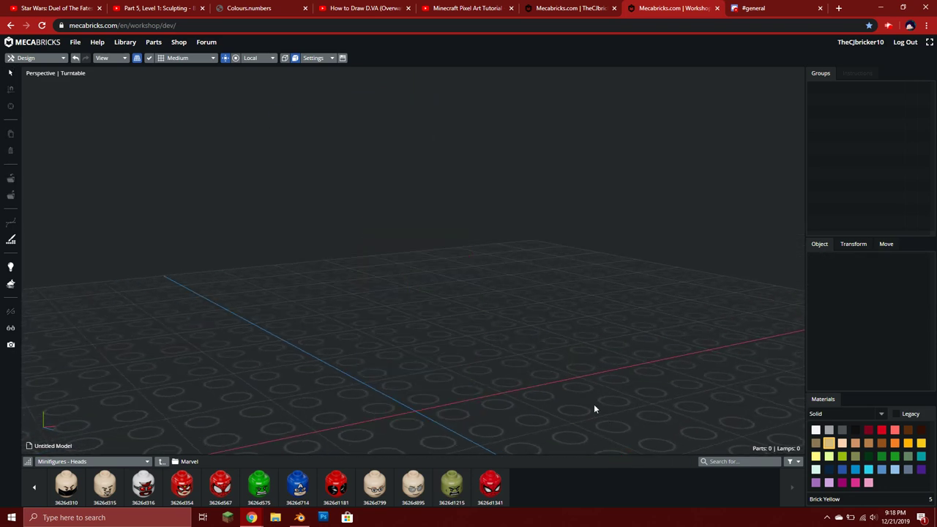
- Switch the parts library to Minifigures - Upper Parts and place a PS4 Spider-Man head 3626d1341, framed from the front
left_click(117, 463)
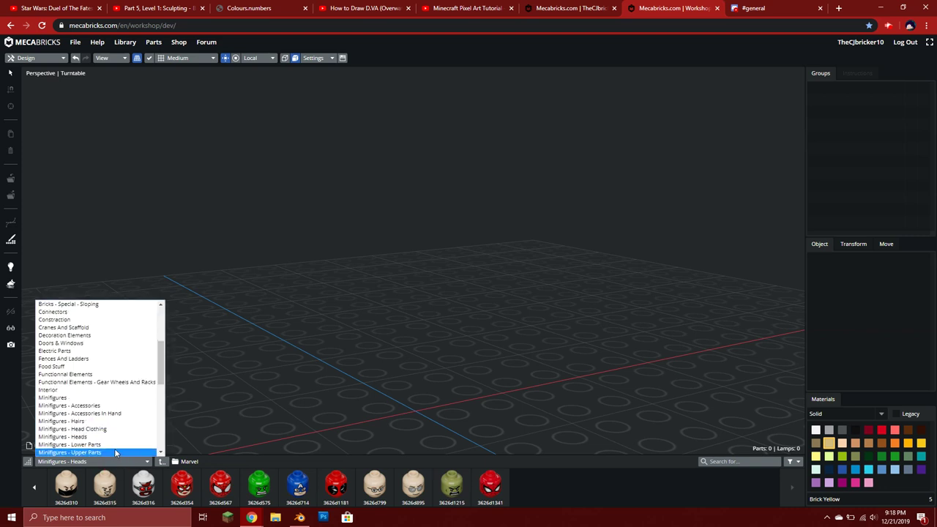
left_click(114, 451)
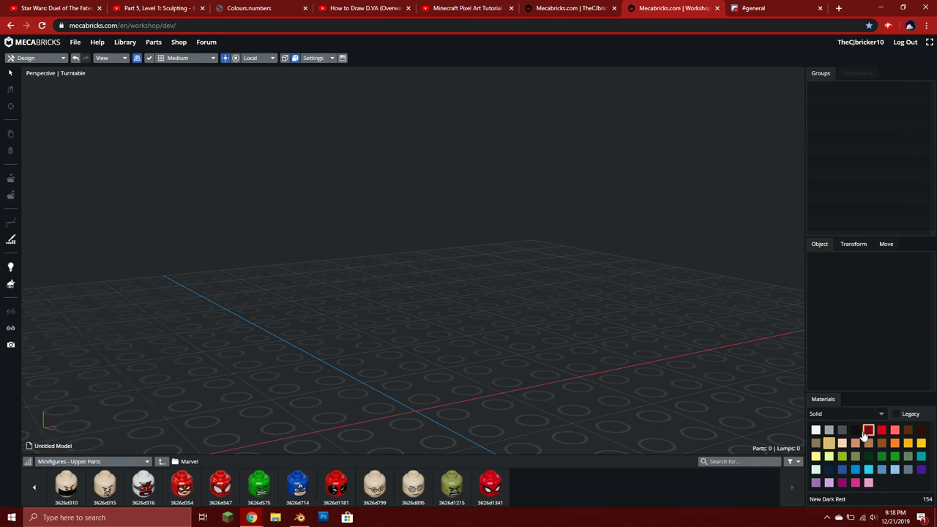
left_click(495, 499)
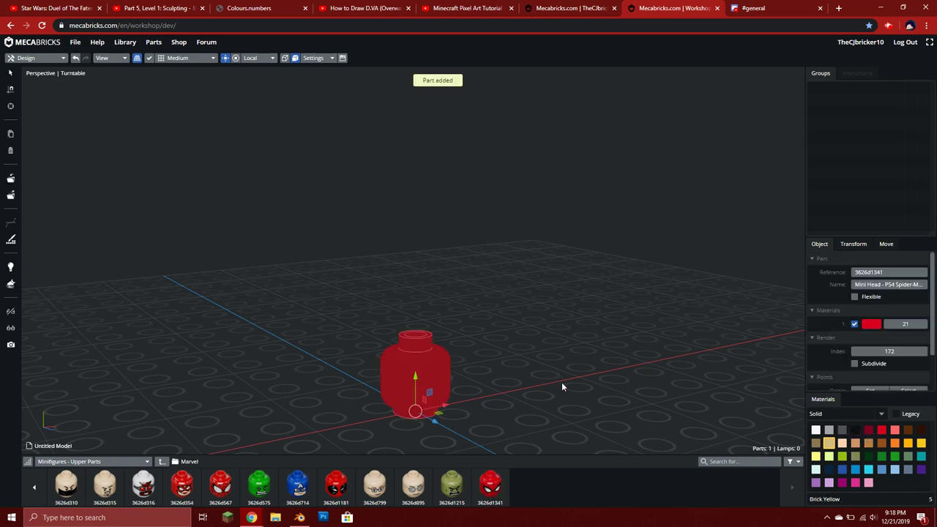
key("KP_1")
key("KP_Decimal")
scroll(777, 419, "down", 2)
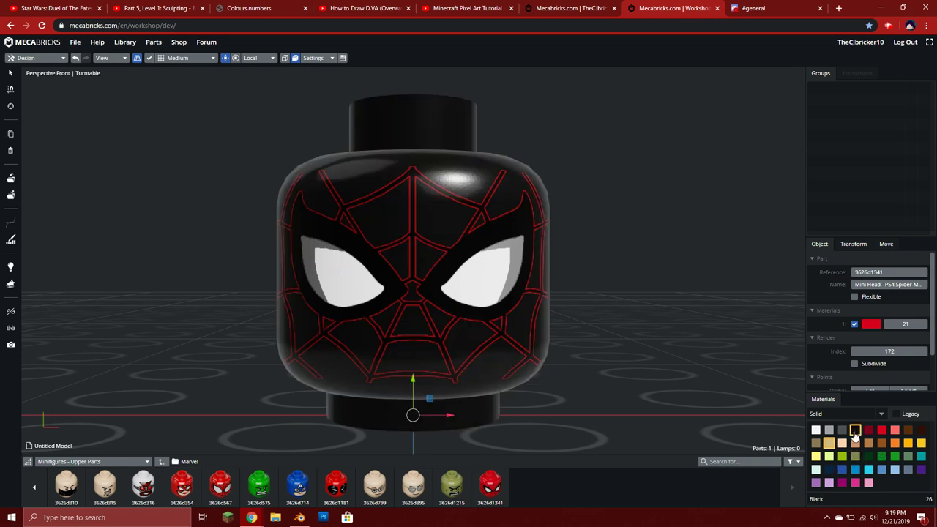
- Try the Spider-Man head's material in Black and in Bright Red
middle_click_drag(609, 346, 625, 362)
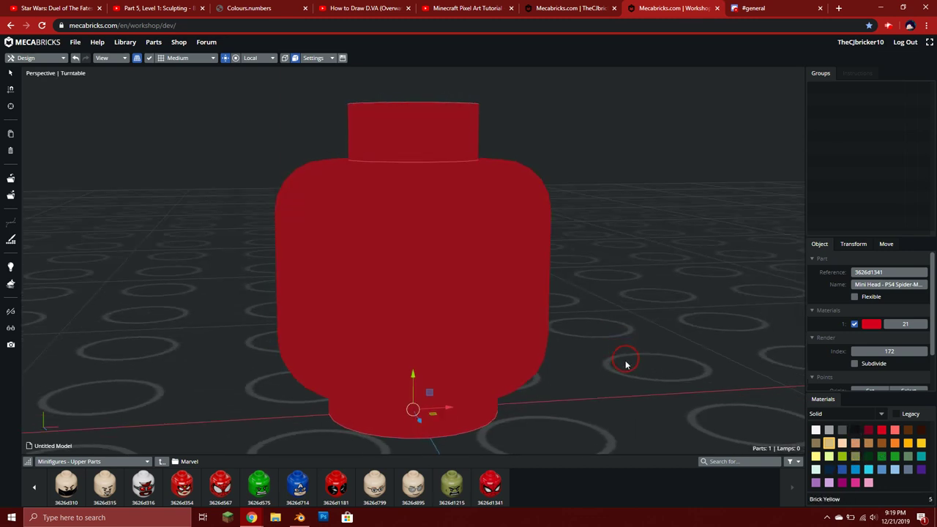
left_click(855, 431)
left_click(700, 336)
left_click_drag(699, 336, 456, 326)
left_click(459, 327)
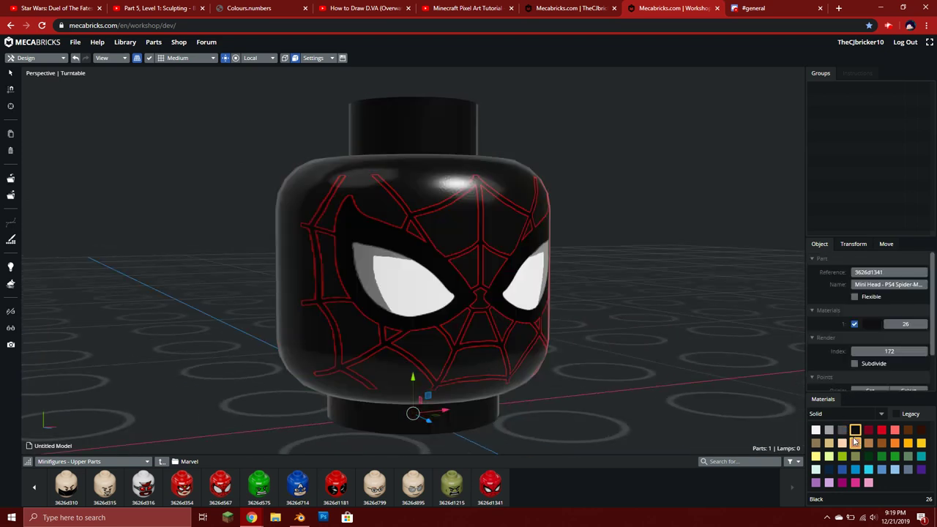
left_click(868, 431)
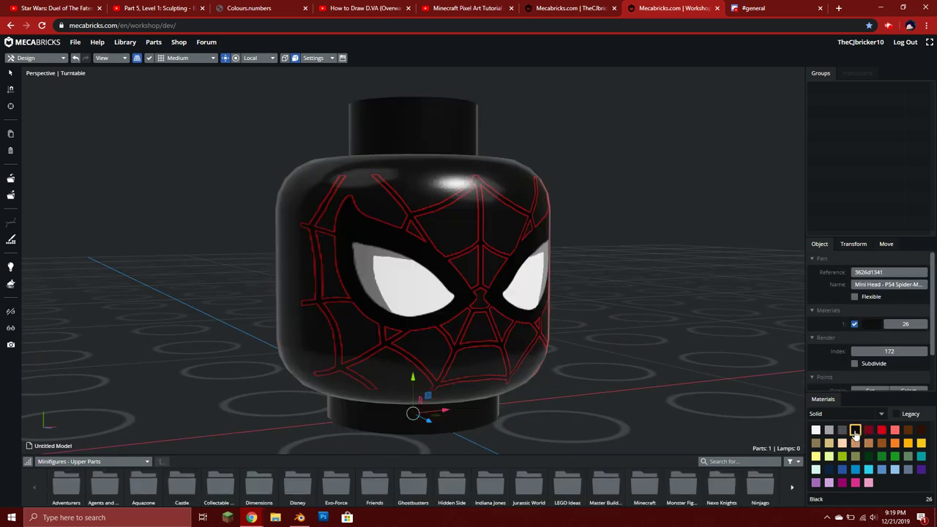
left_click(881, 431)
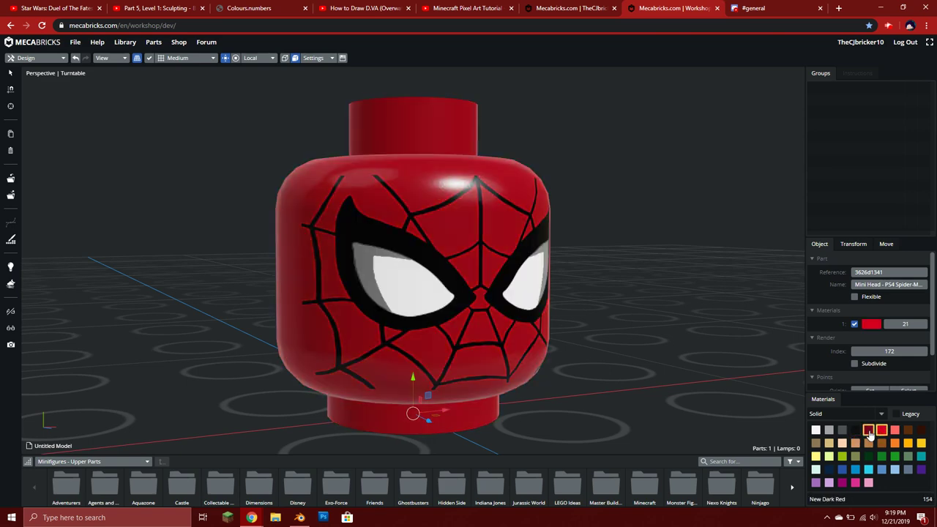
- Delete the Spider-Man head and open the Collectable Minifigures folder of the upper parts
left_click_drag(697, 362, 604, 334)
left_click(483, 298)
key("Delete")
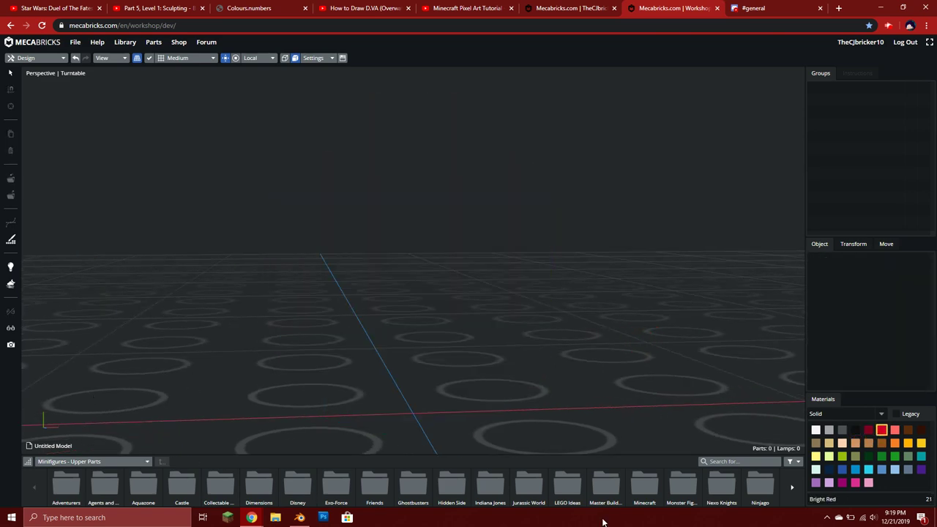
left_click(234, 492)
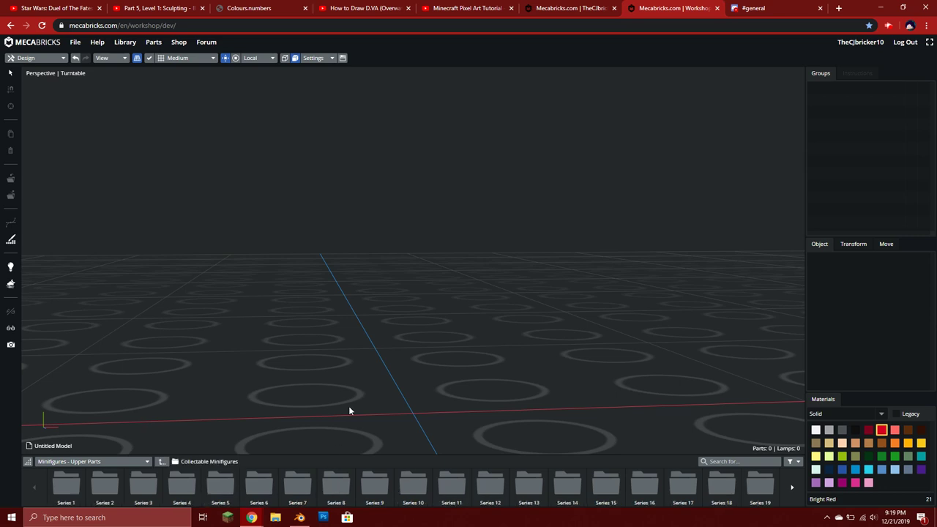
- Look into the Series 8 folder and return to the Collectable Minifigures folder
left_click(333, 489)
scroll(344, 407, "down", 1)
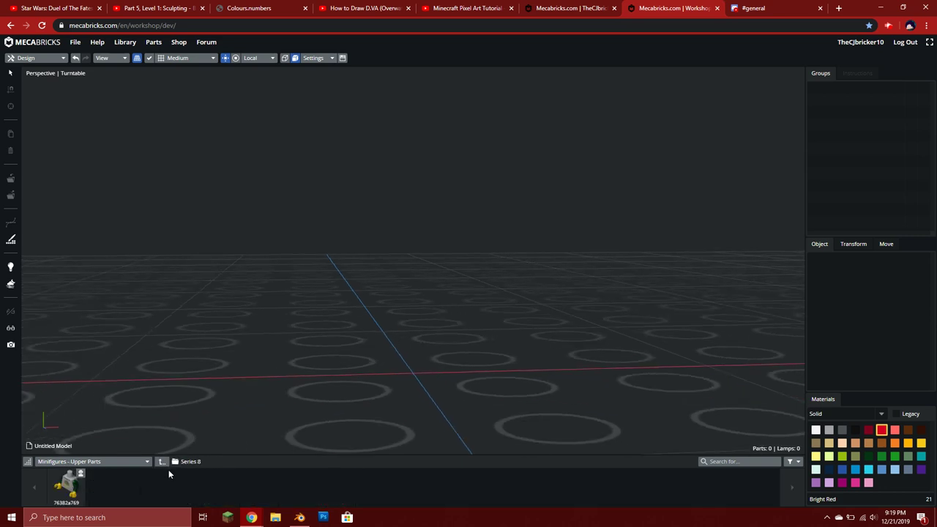
left_click(162, 461)
- Choose Black as the material and search the parts library for "jacket"
left_click(721, 460)
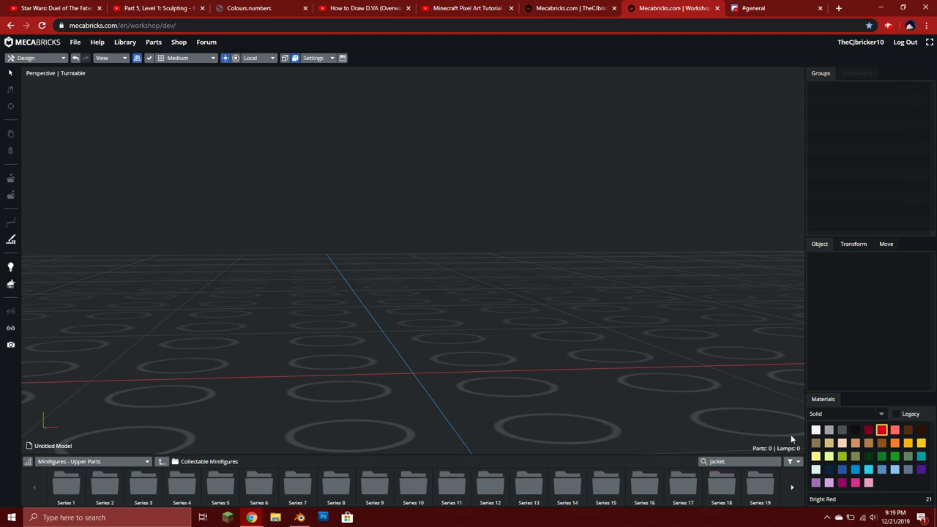
left_click(855, 429)
mouse_move(463, 292)
left_mouse_down()
mouse_move(475, 312)
mouse_move(481, 265)
mouse_move(479, 295)
left_mouse_up()
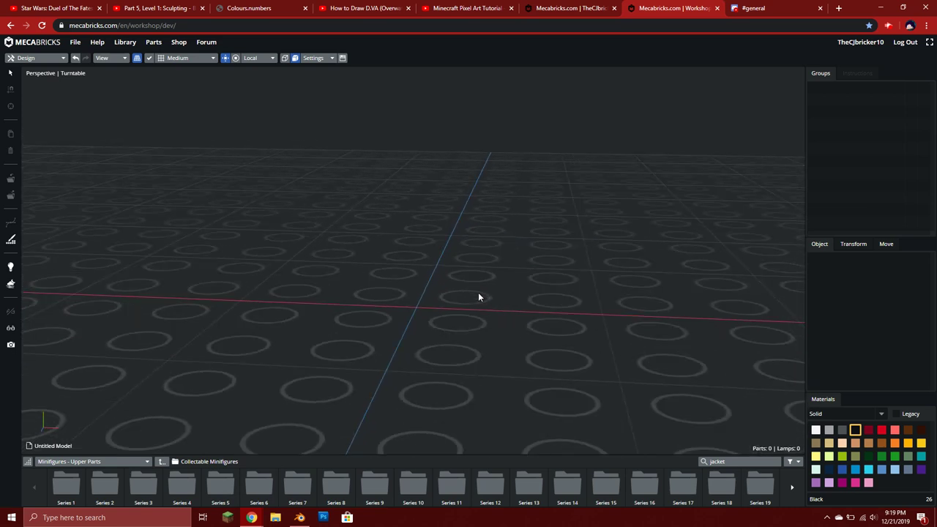
key("Home")
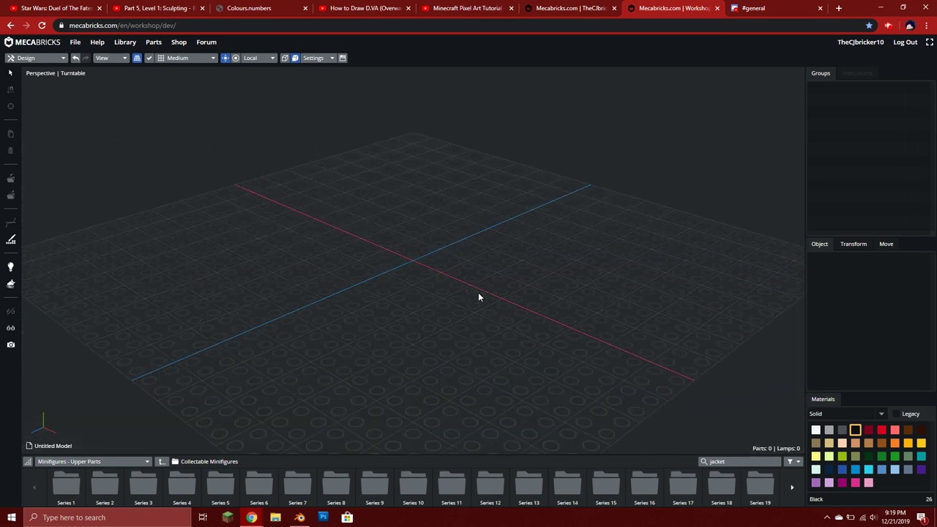
left_click_drag(478, 295, 491, 433)
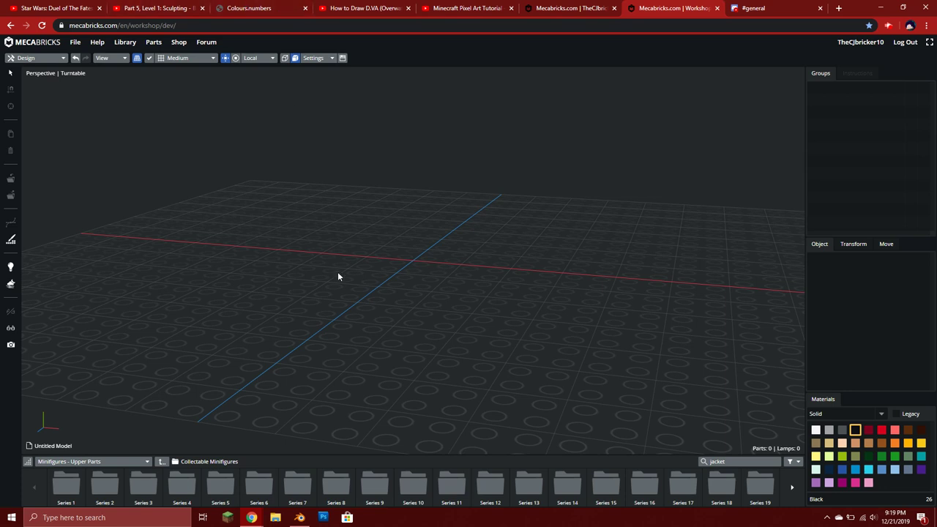
key("Return")
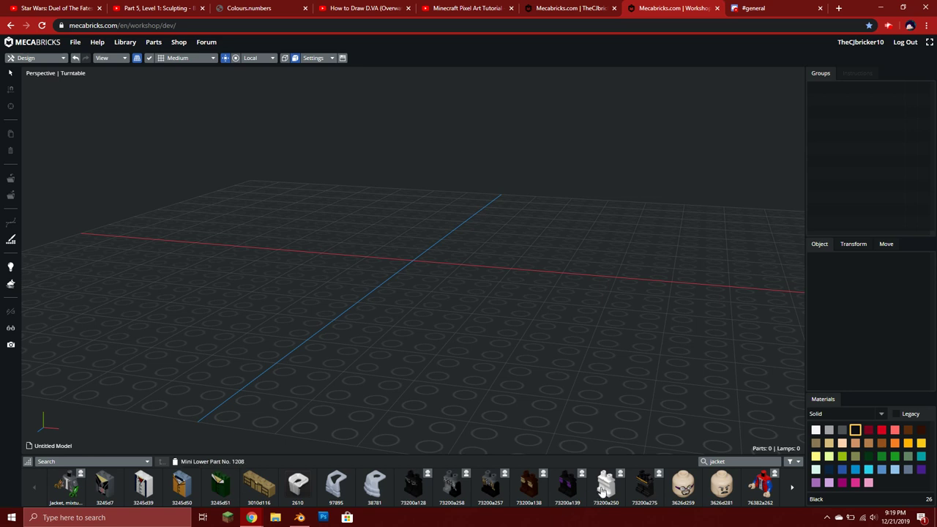
- Place the black jacket minifigure upper part 76382a1062 from the jacket results and frame it closely from the front
scroll(600, 493, "down", 1)
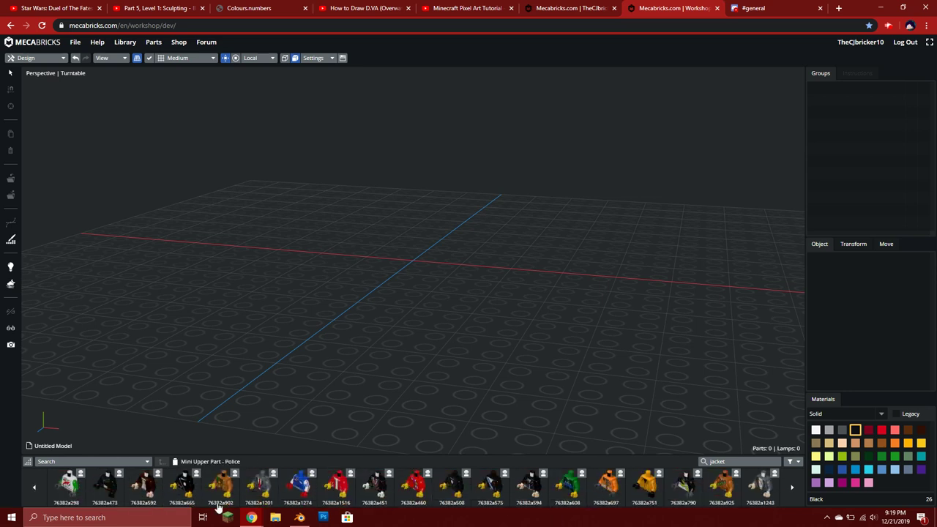
scroll(549, 498, "down", 1)
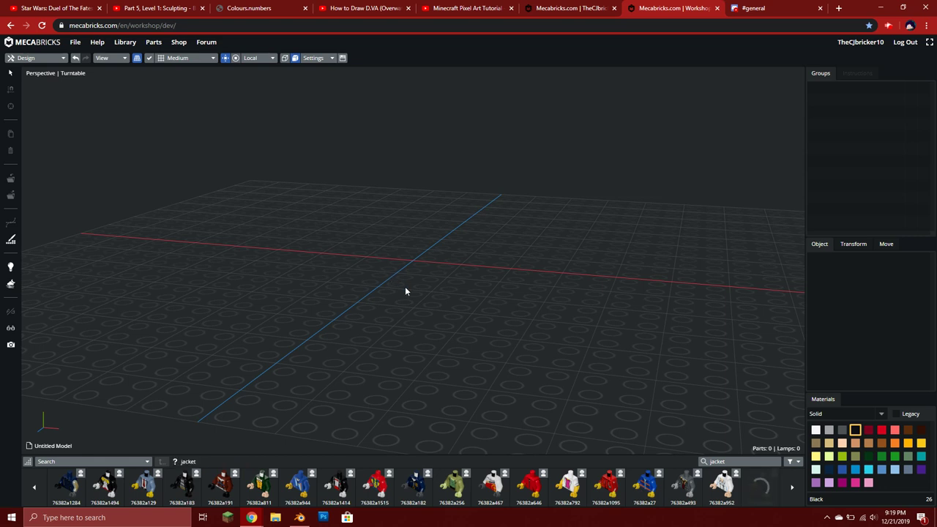
left_click(760, 495)
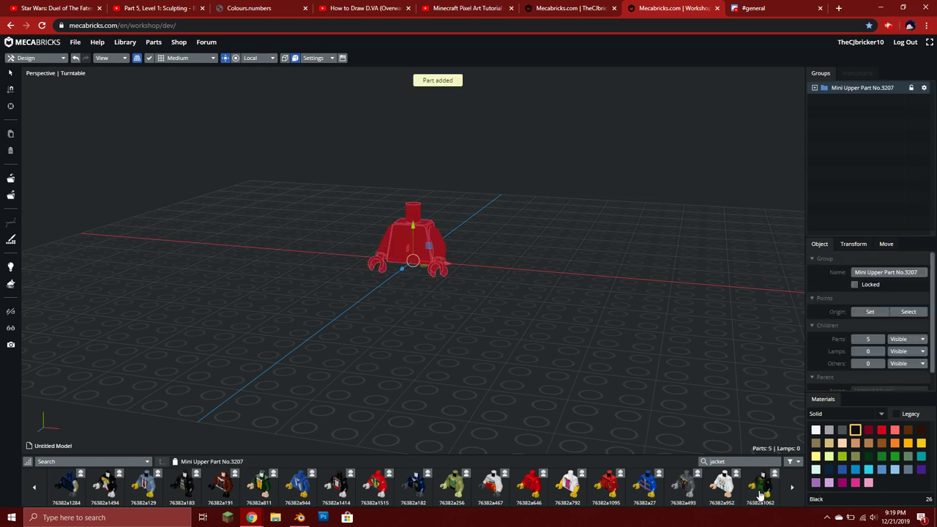
left_click(580, 327)
left_click_drag(466, 258, 486, 251)
left_click(422, 246)
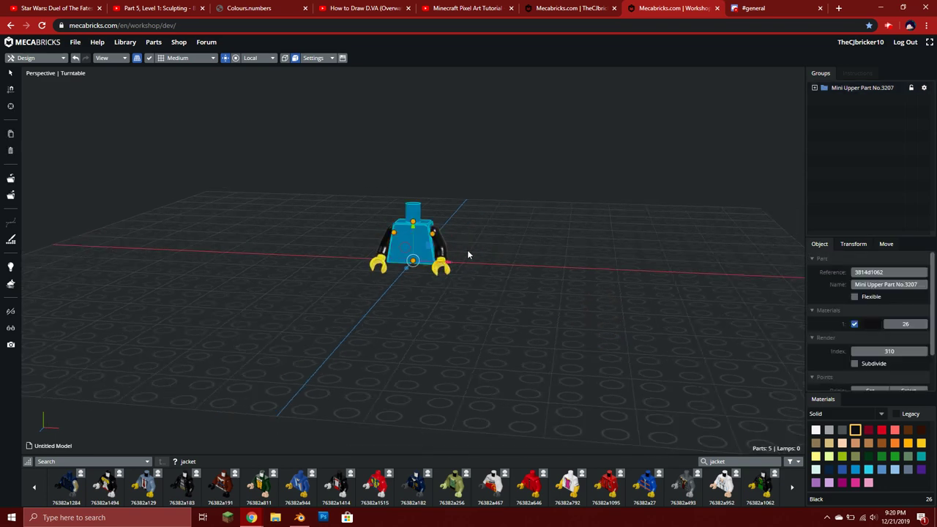
scroll(609, 273, "up", 4)
left_click(609, 273)
scroll(535, 259, "down", 2)
key("1")
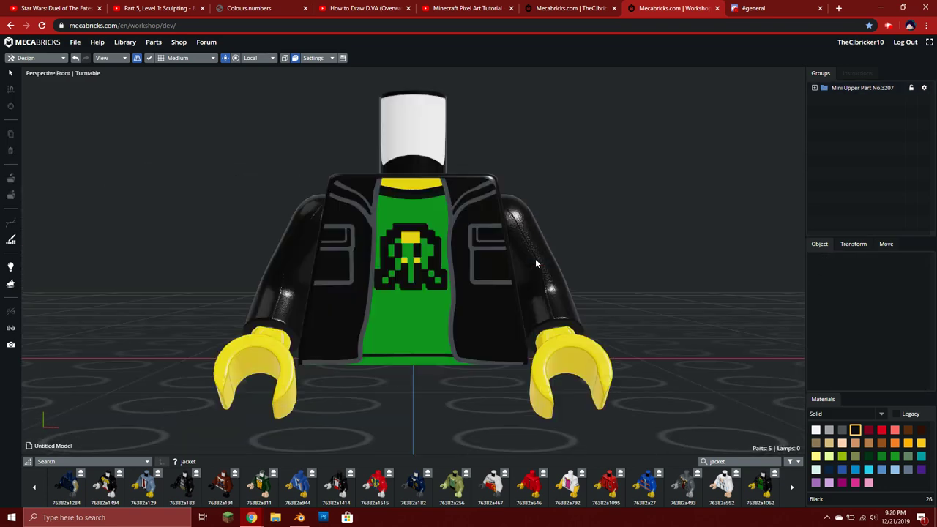
- Try other solid material colours, such as Cool Yellow, on the whole upper-part group and deselect it
left_click(849, 88)
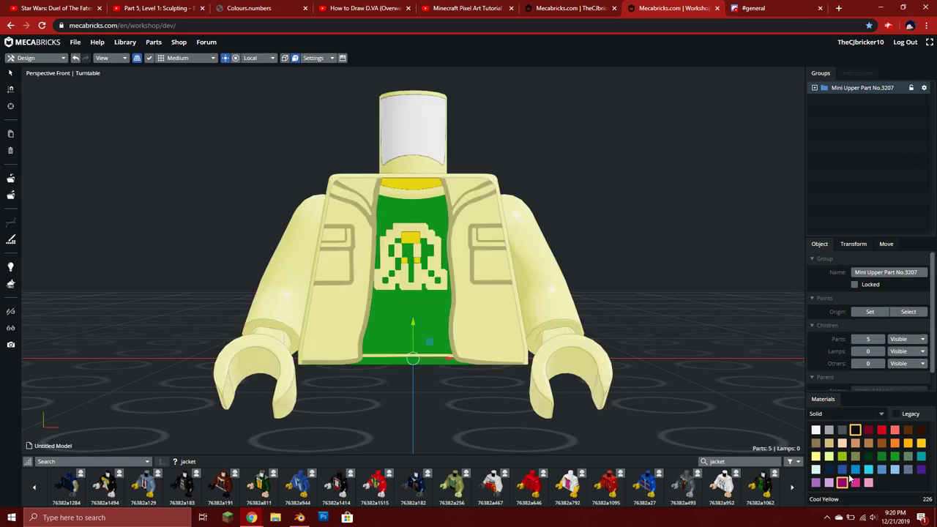
left_click_drag(682, 231, 642, 196)
left_click(638, 248)
- Toggle the torso's material 1 off and on, and try other colours such as Light Royal Blue on it
left_click(467, 266)
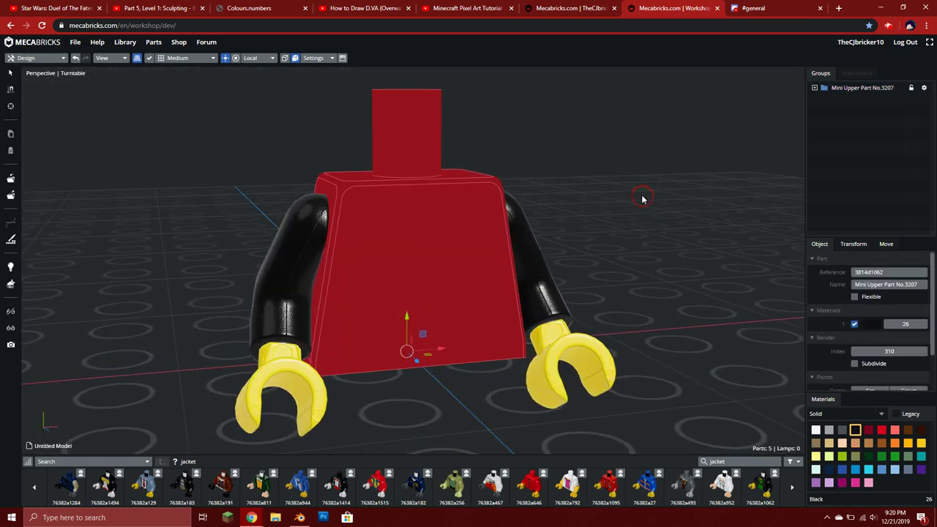
left_click(854, 325)
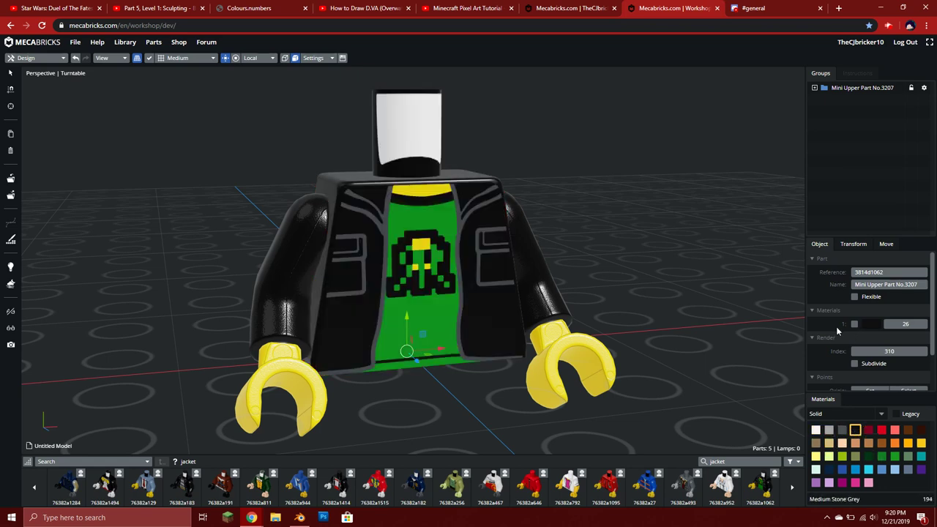
left_click(854, 324)
left_click(854, 456)
left_click(881, 455)
left_click(894, 469)
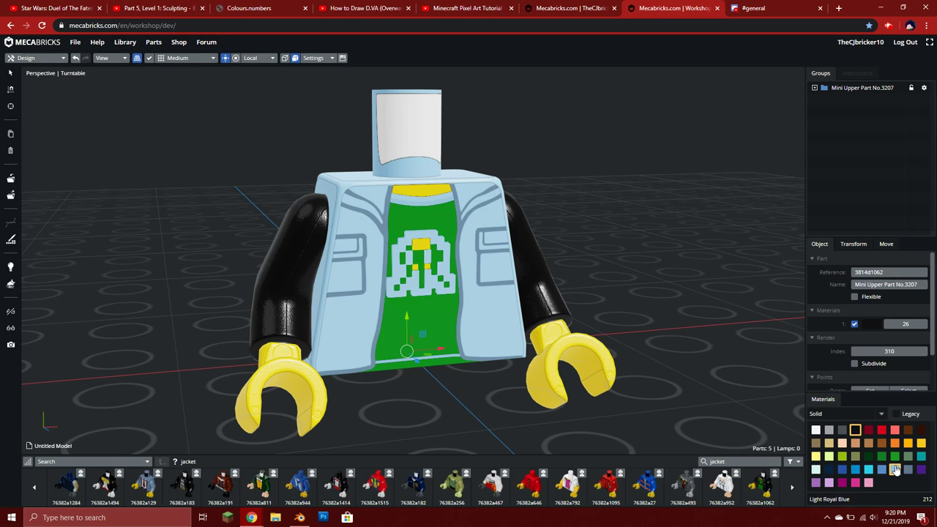
left_click_drag(683, 204, 644, 192)
- Examine the jacket torso's front print up close and the whole upper part from several sides
scroll(641, 197, "up", 10)
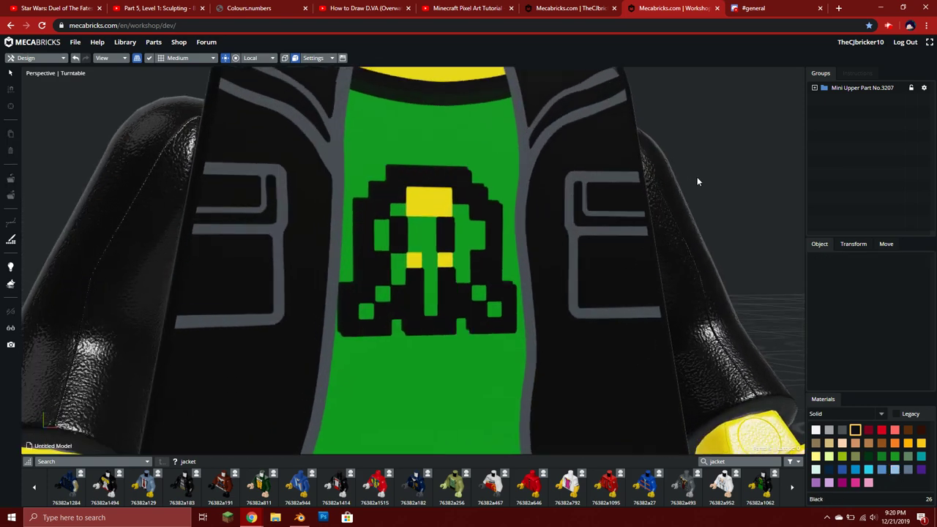
scroll(732, 181, "down", 5)
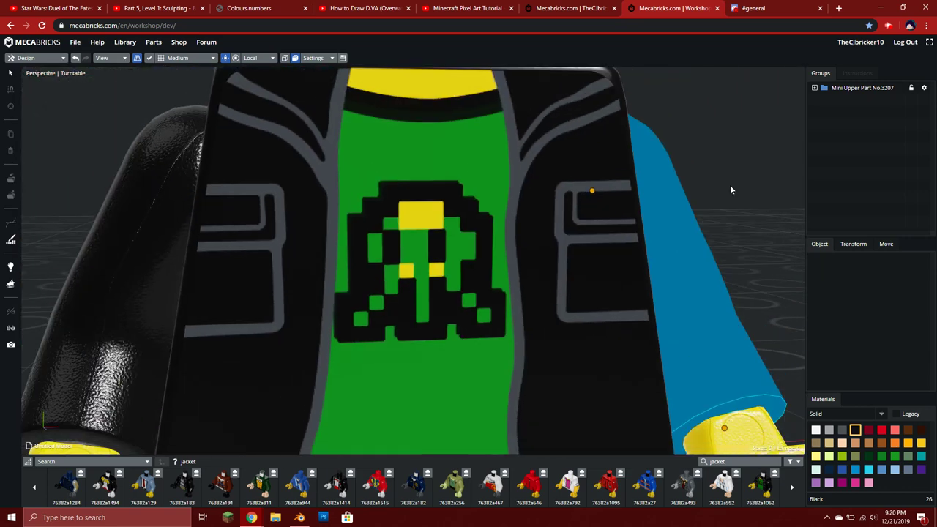
scroll(728, 185, "down", 6)
left_click(489, 284)
left_click(615, 270)
left_click_drag(615, 270, 601, 301)
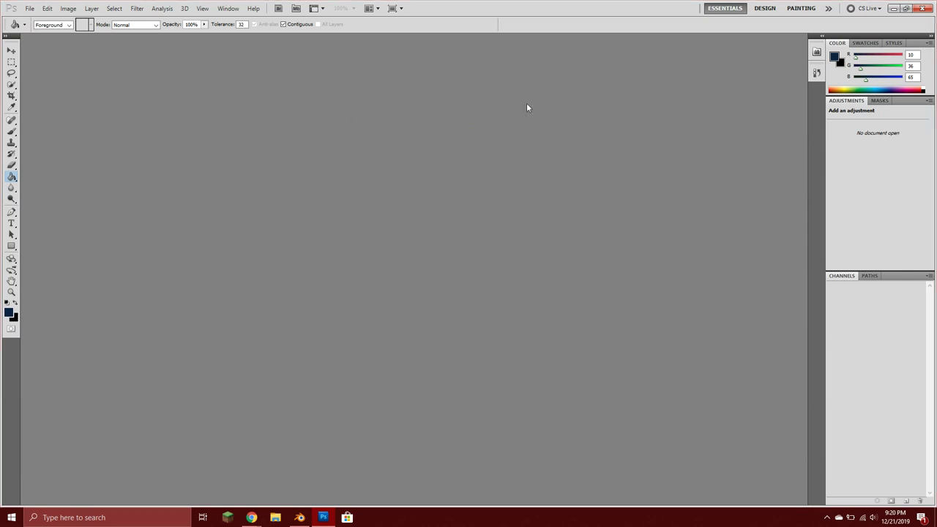
left_click(893, 9)
right_click_drag(565, 226, 569, 208)
scroll(568, 208, "down", 3)
scroll(568, 207, "up", 1)
scroll(566, 209, "down", 8)
right_click_drag(290, 227, 595, 208)
scroll(560, 206, "up", 5)
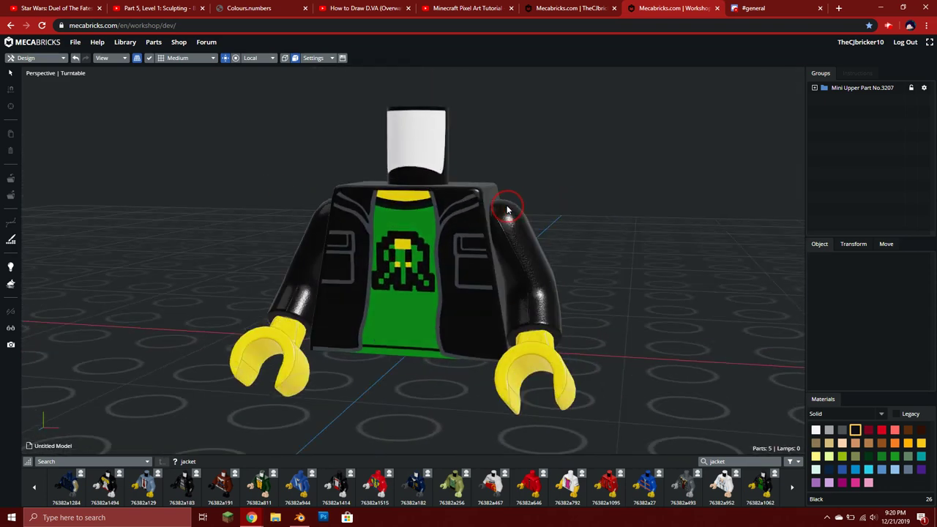
- Colour the jacket torso and both arms Earth Blue
left_click(410, 252)
left_click(869, 430)
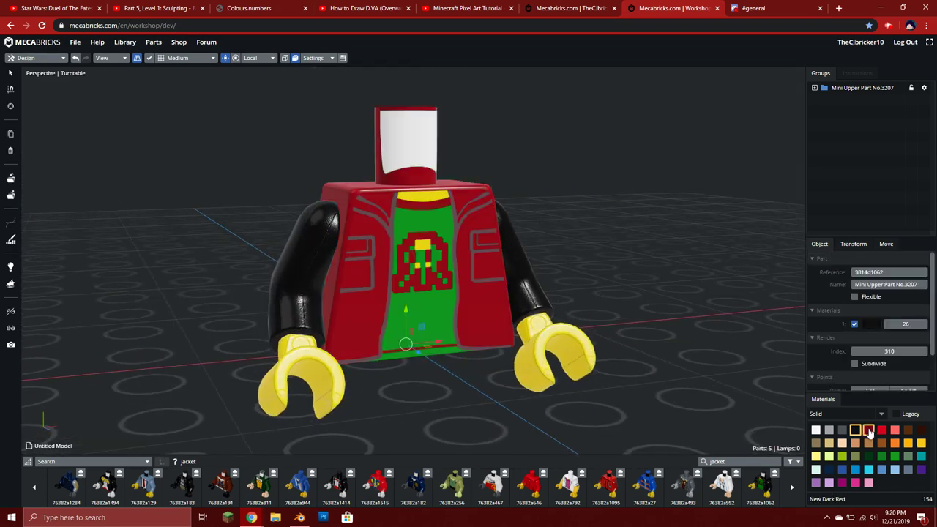
left_click(828, 469)
right_click_drag(594, 294, 556, 291)
left_click(556, 291)
left_click(829, 469)
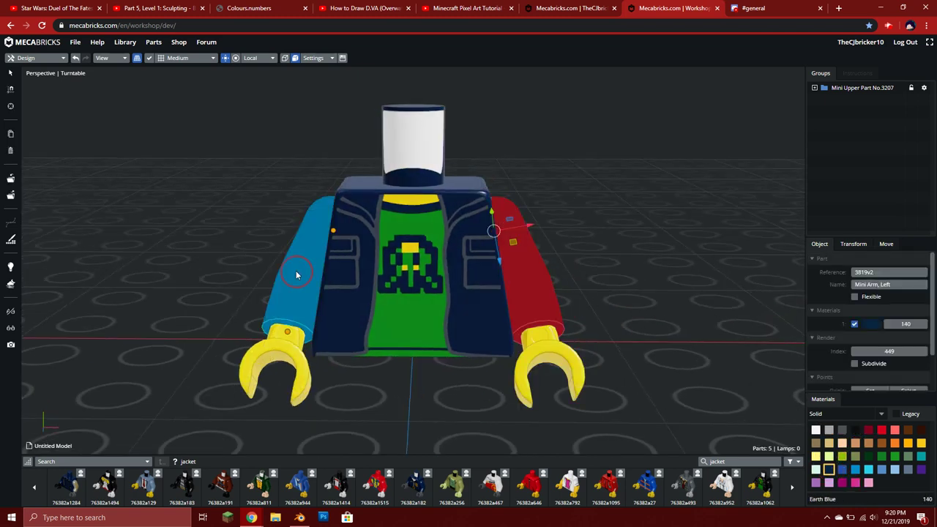
left_click(297, 274)
left_click(829, 469)
- Inspect the recoloured jacket upper part from several sides
left_click(653, 279)
right_click_drag(654, 279, 562, 256)
right_click_drag(630, 265, 813, 277)
left_click(484, 230)
right_click_drag(483, 234, 318, 135)
- Switch to the Mecabricks user profile page with the published models
left_click(860, 42)
left_click(560, 78)
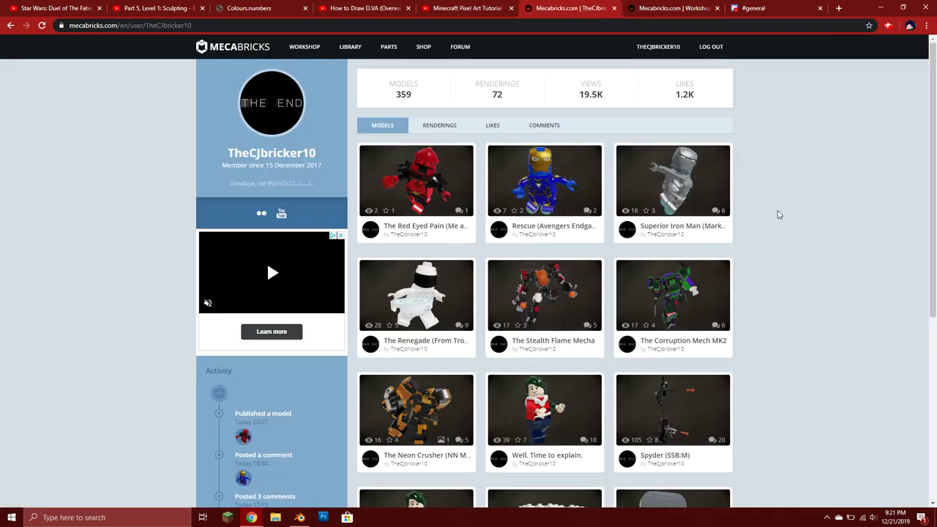
left_click(888, 27)
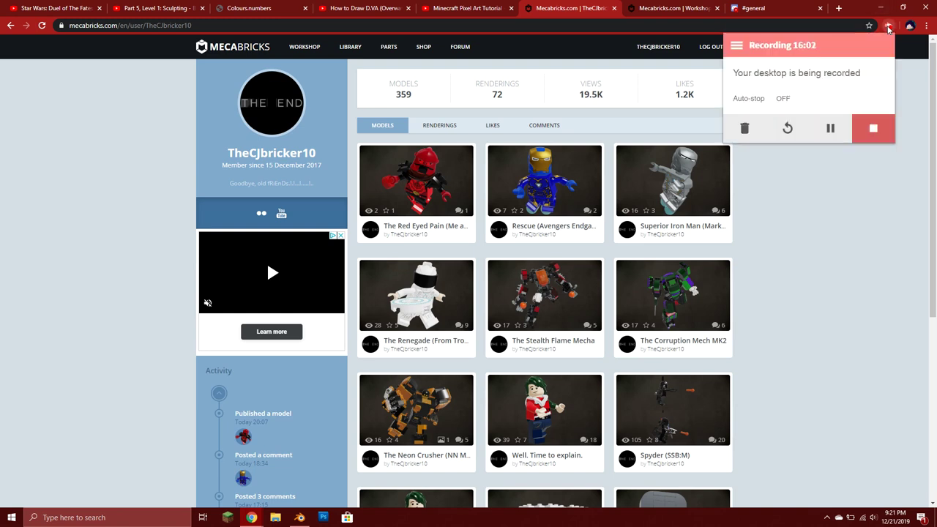